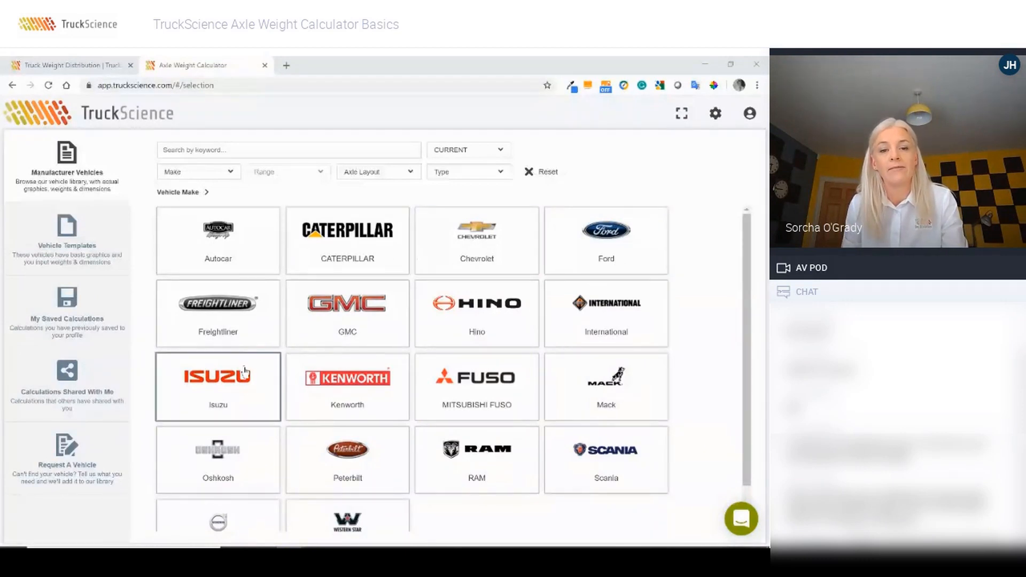
Step: Search the vehicle library for 'ford f-550 reg' and load the 169.3 in wheelbase F-550 DRW Regular Cab
{"action": "left_click", "coordinate": [261, 154]}
{"action": "type", "text": "for"}
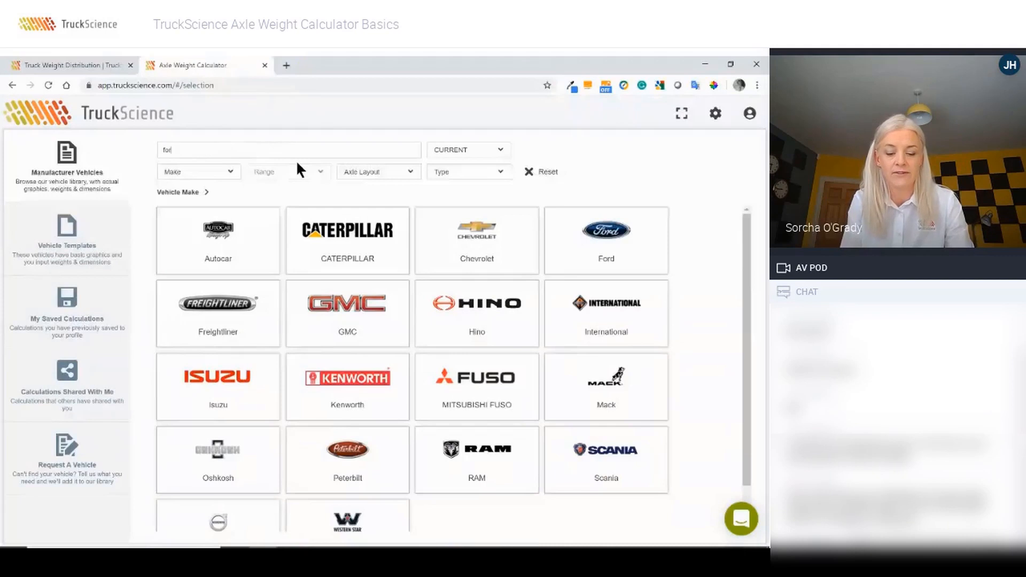
{"action": "type", "text": "d f-55"}
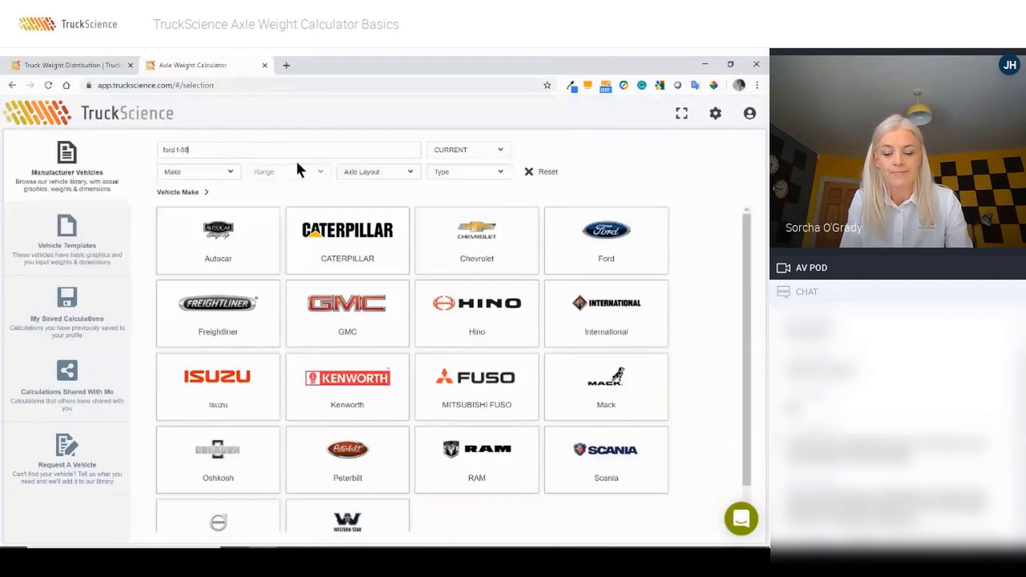
{"action": "type", "text": "0 reg"}
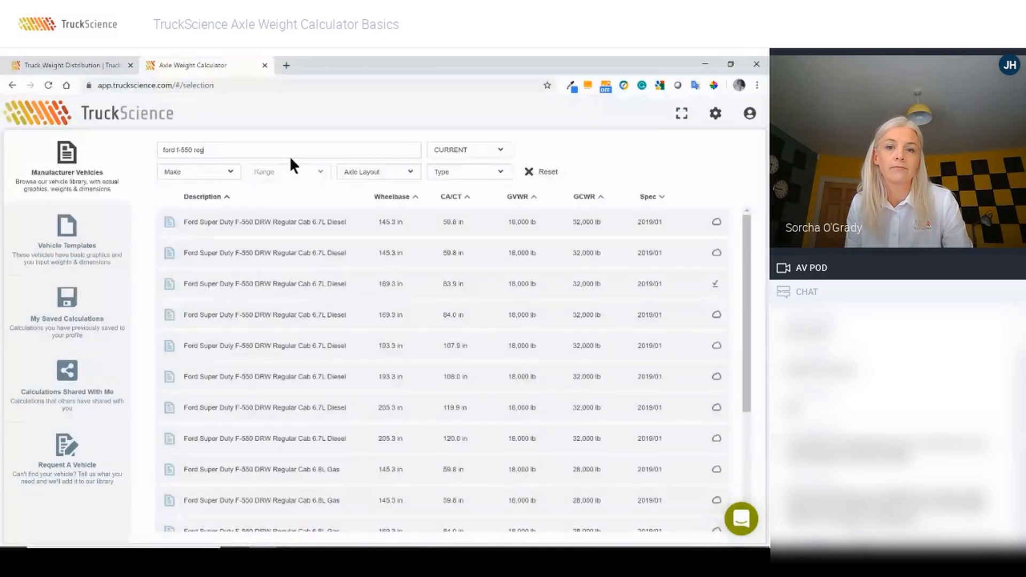
{"action": "left_click", "coordinate": [289, 289]}
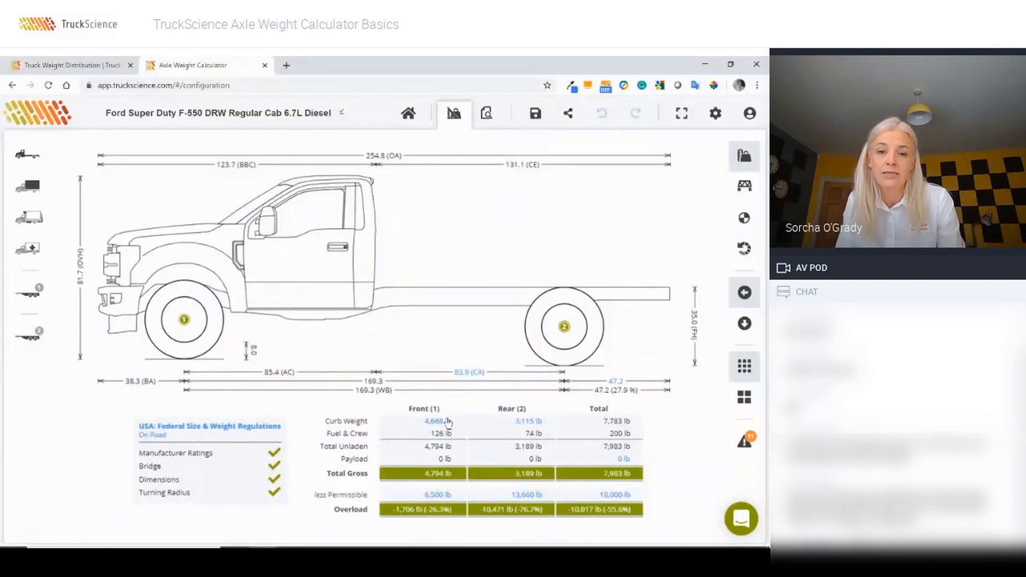
{"action": "left_click", "coordinate": [470, 373]}
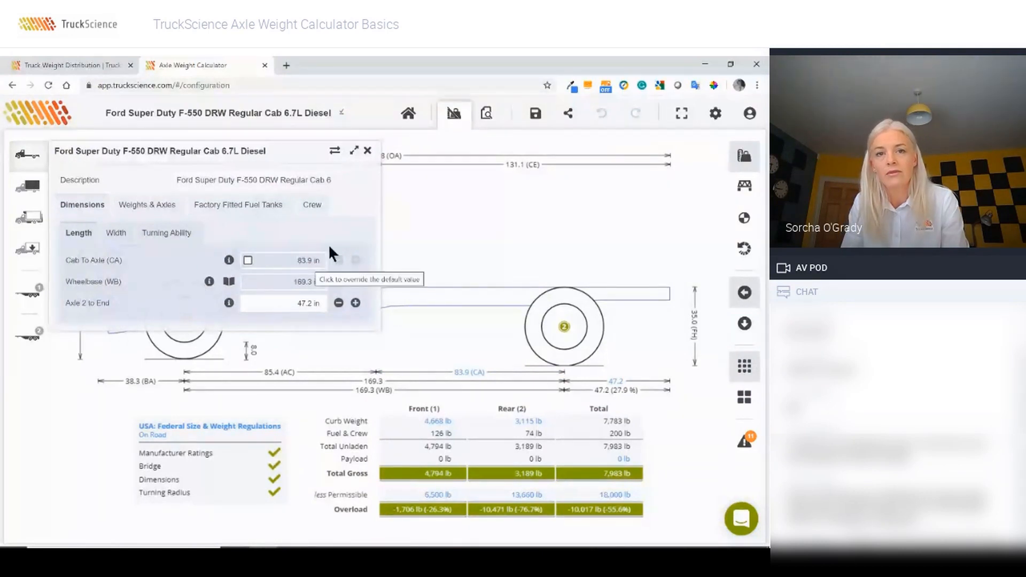
{"action": "left_click", "coordinate": [388, 226]}
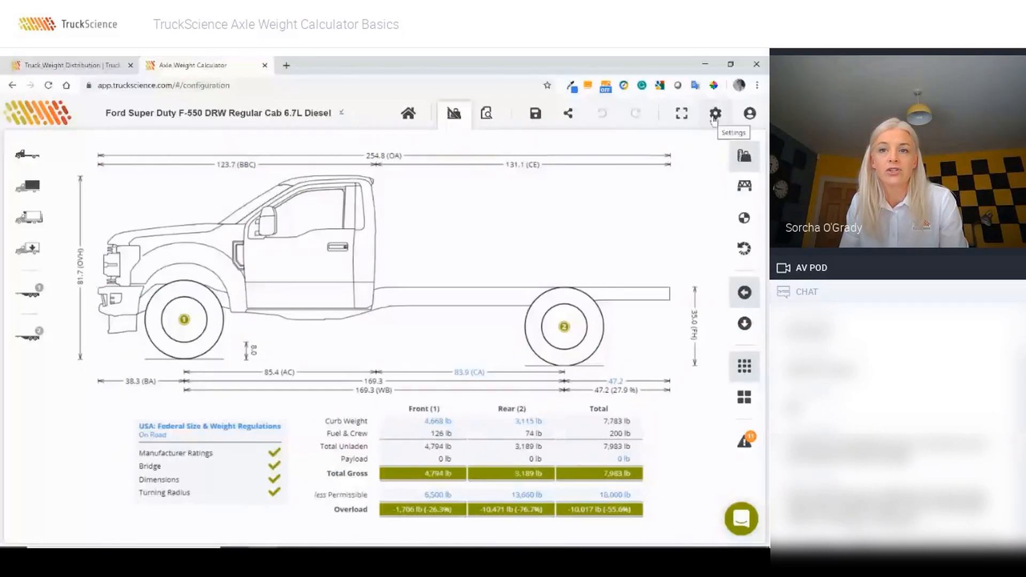
{"action": "left_click", "coordinate": [714, 114]}
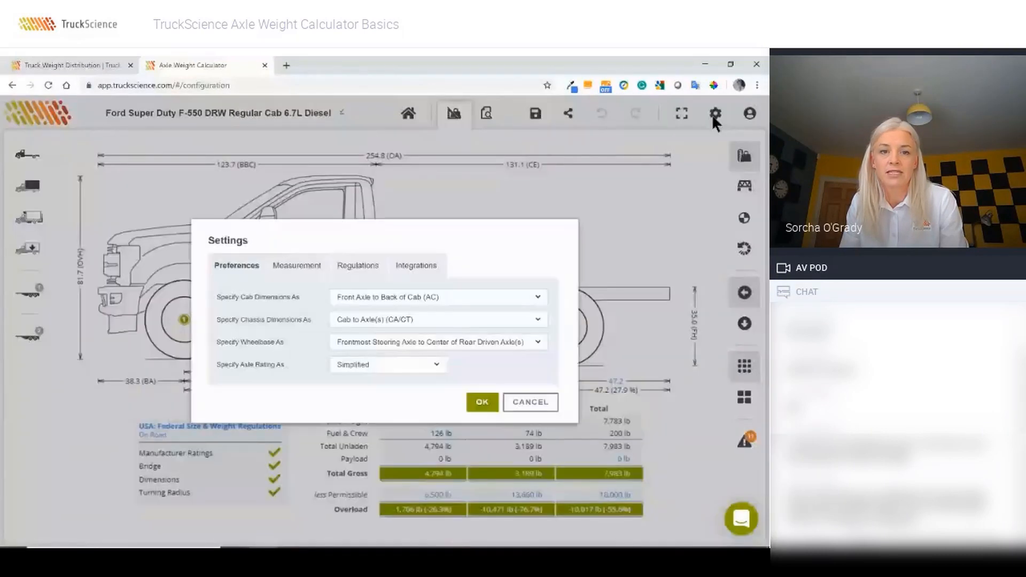
{"action": "double_click", "coordinate": [423, 238]}
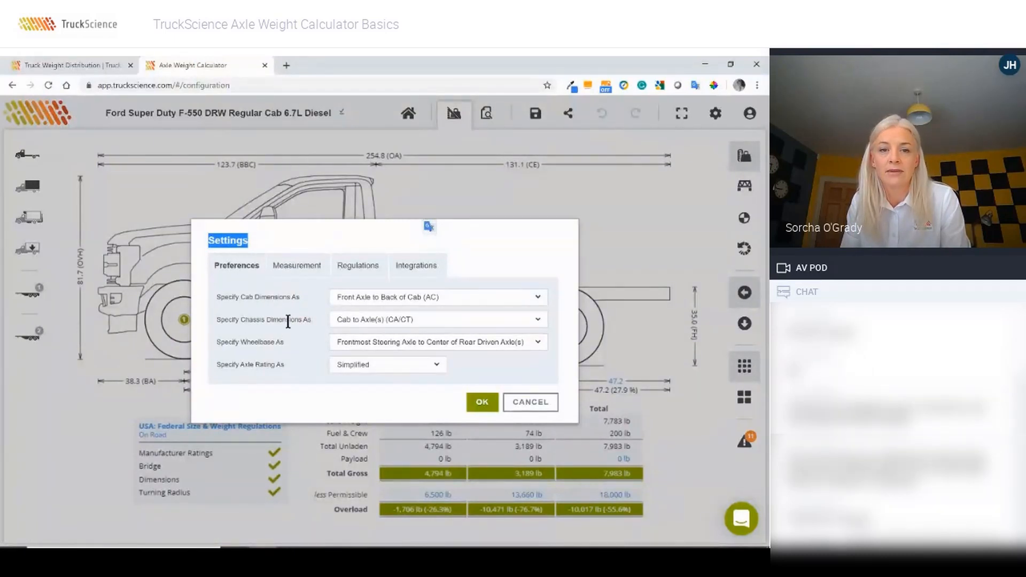
{"action": "left_click", "coordinate": [349, 323]}
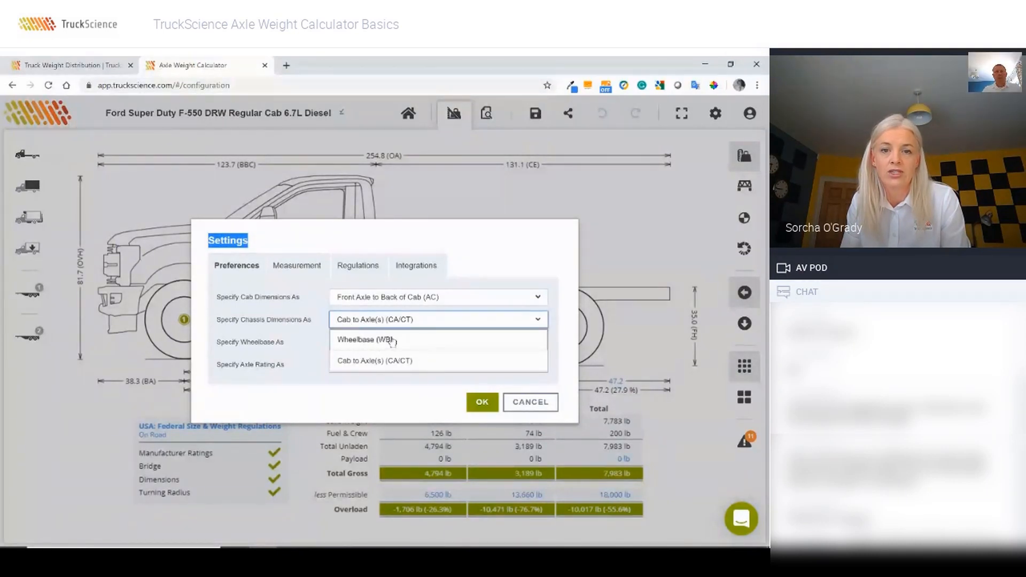
{"action": "left_click", "coordinate": [527, 403]}
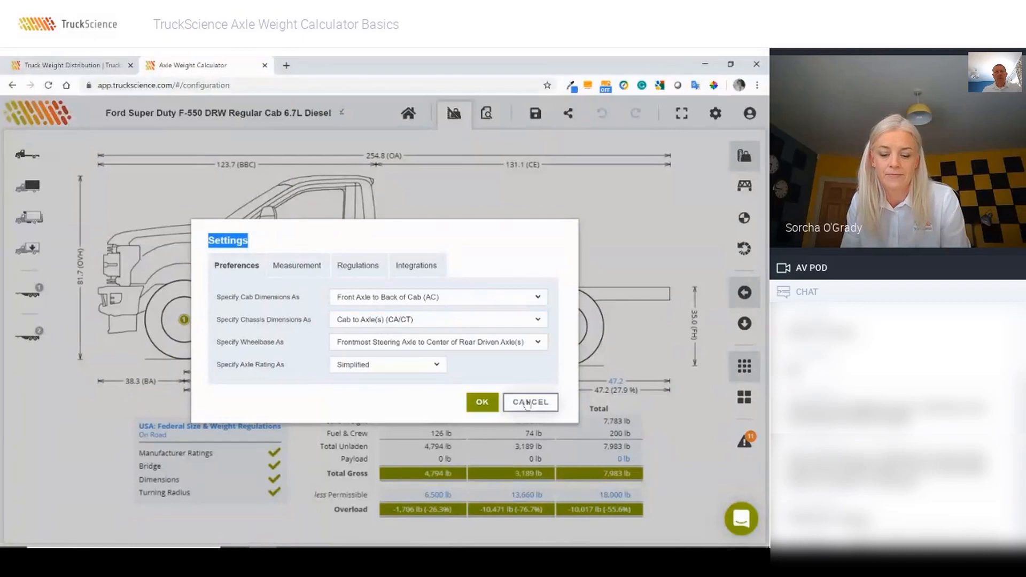
{"action": "left_click", "coordinate": [528, 403]}
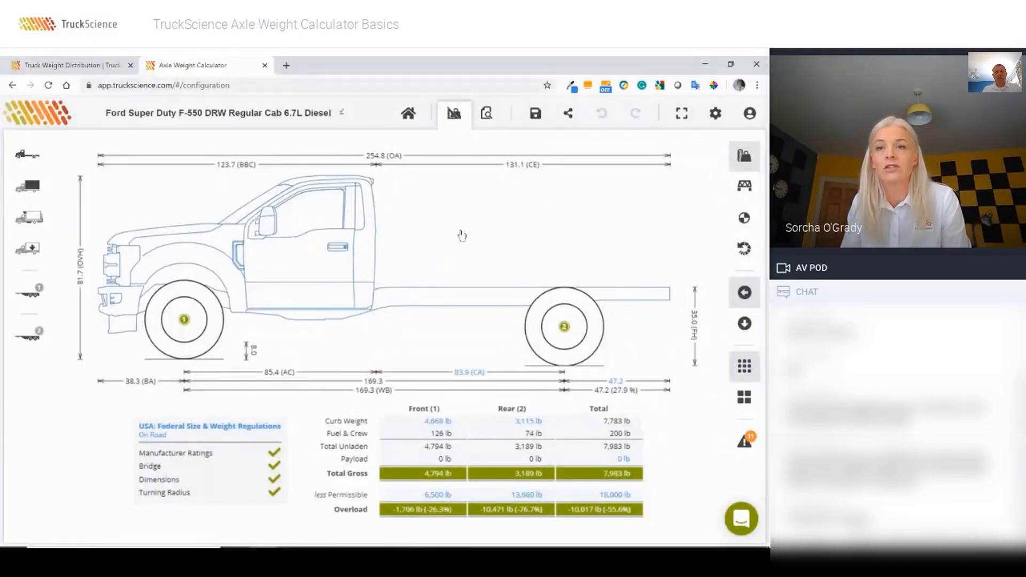
{"action": "left_click", "coordinate": [714, 115]}
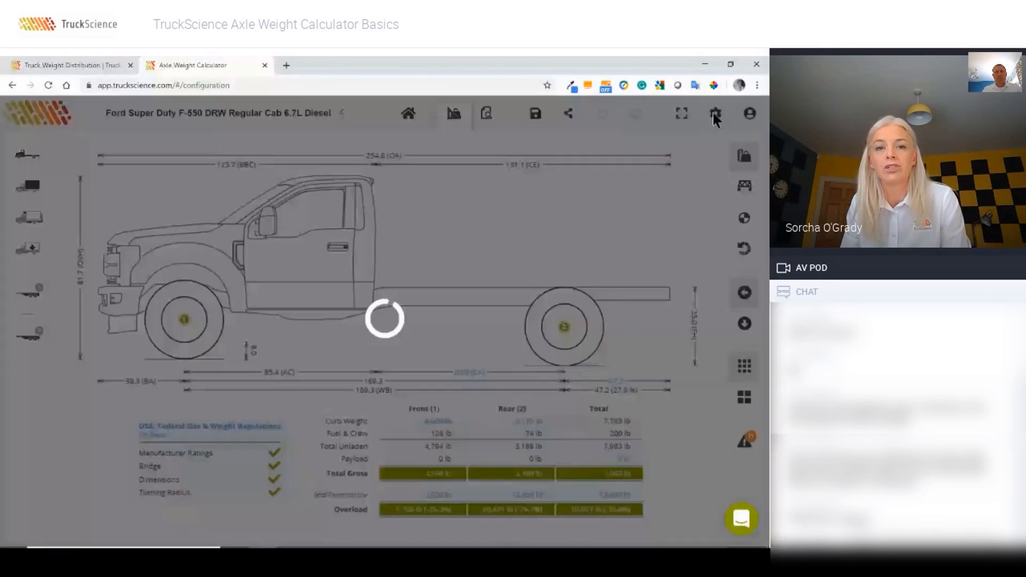
{"action": "left_click", "coordinate": [413, 266]}
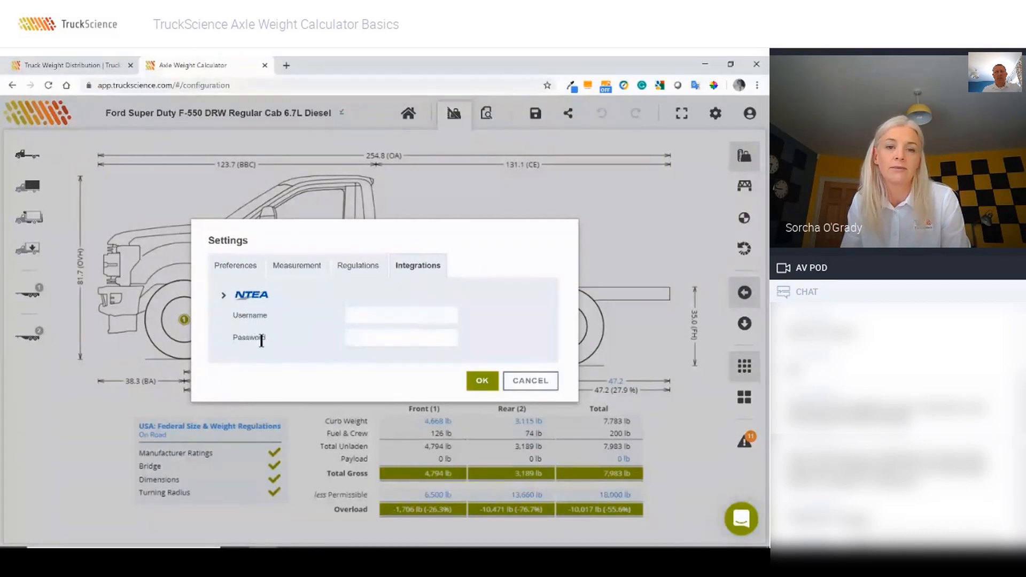
{"action": "left_click", "coordinate": [522, 382]}
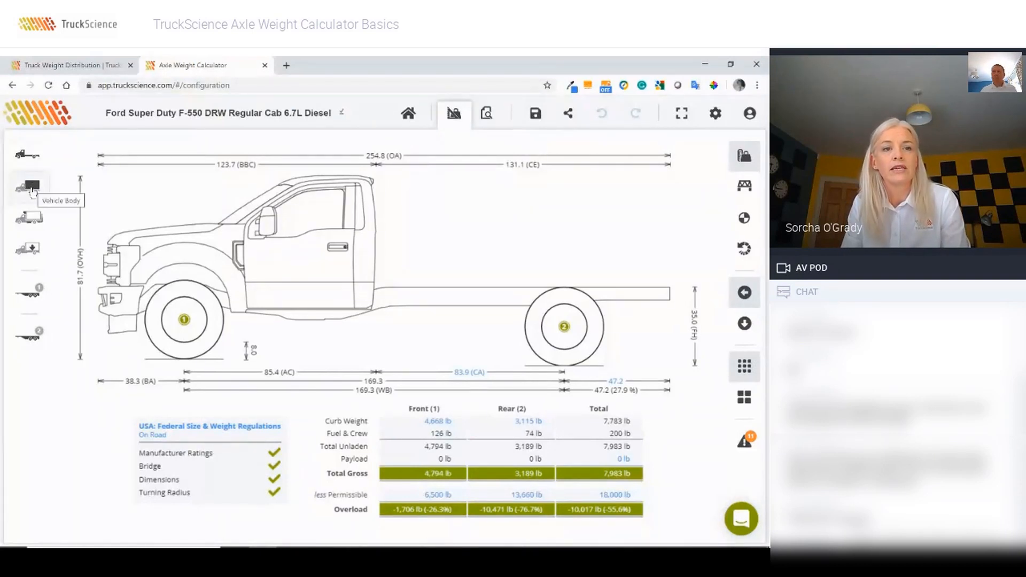
Step: Add the Reading SLU132-DW aluminium service body, found with a 'reading alum' search of public bodies
{"action": "left_click", "coordinate": [32, 190]}
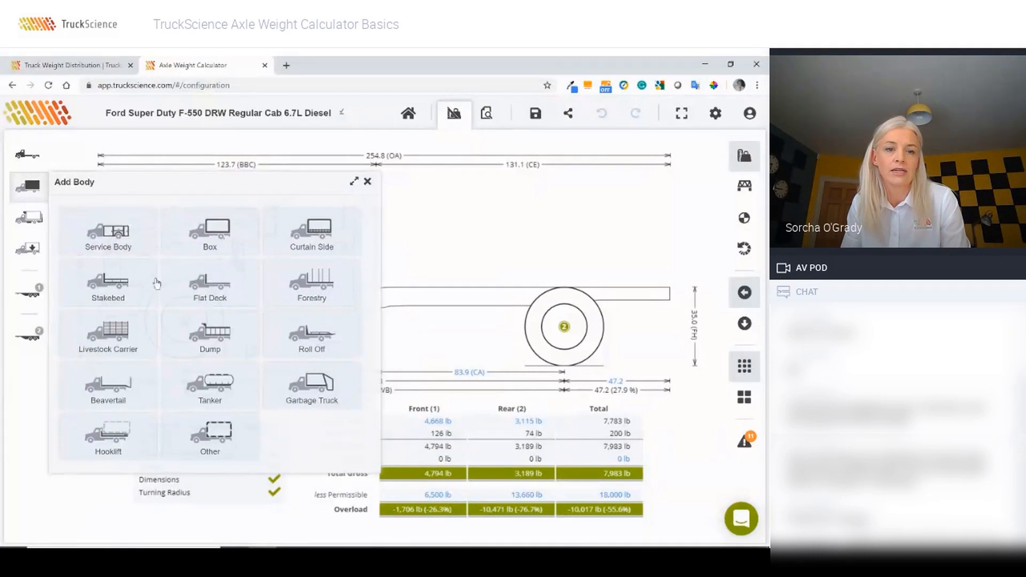
{"action": "left_click", "coordinate": [121, 242]}
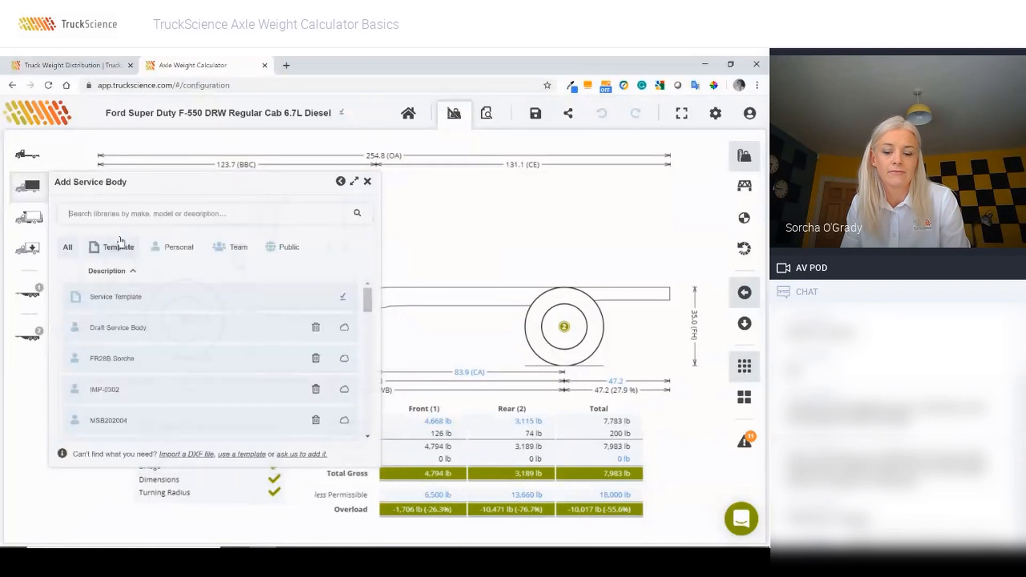
{"action": "left_click", "coordinate": [292, 250]}
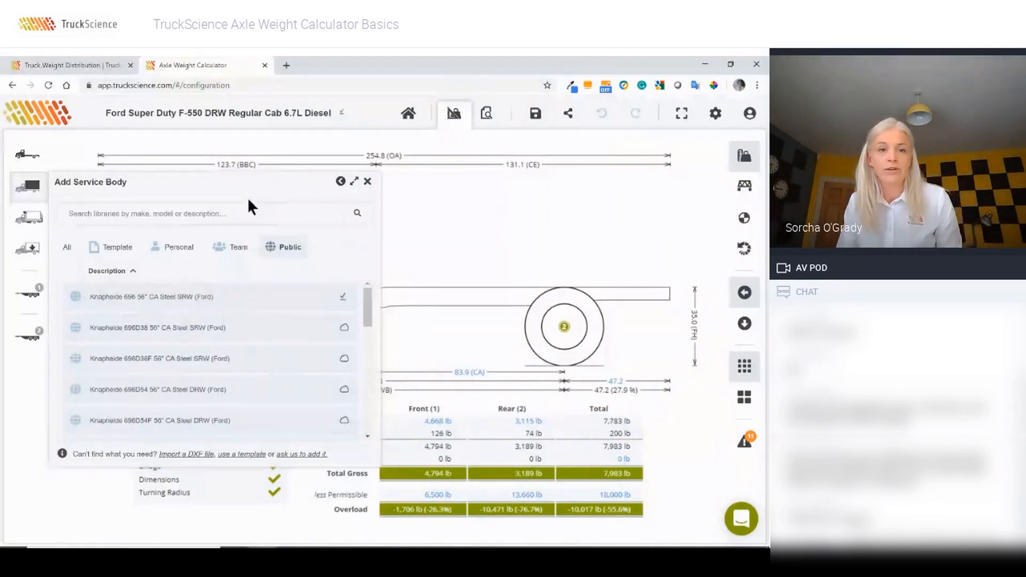
{"action": "left_click", "coordinate": [164, 213]}
{"action": "type", "text": "re"}
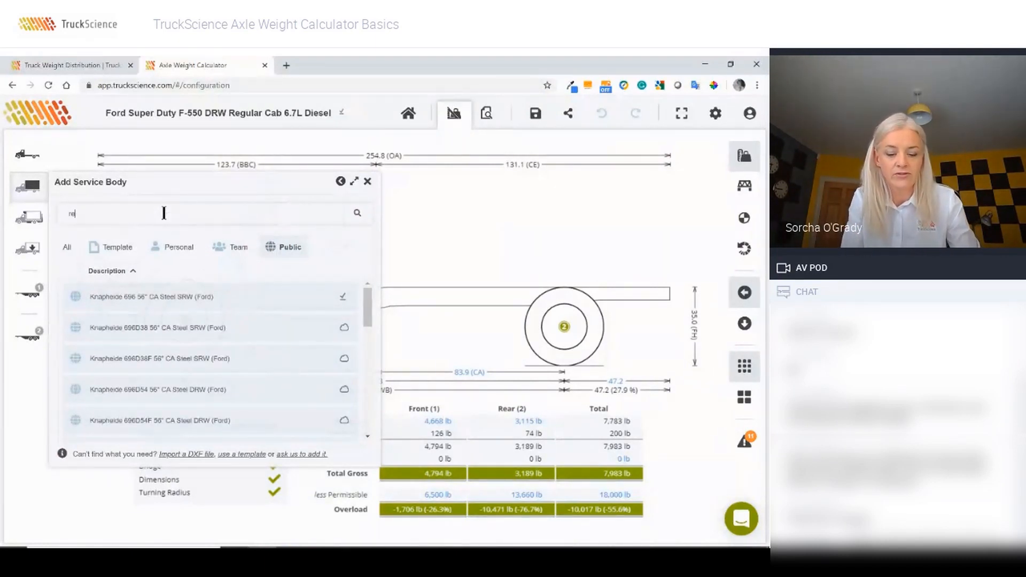
{"action": "type", "text": "ading alum"}
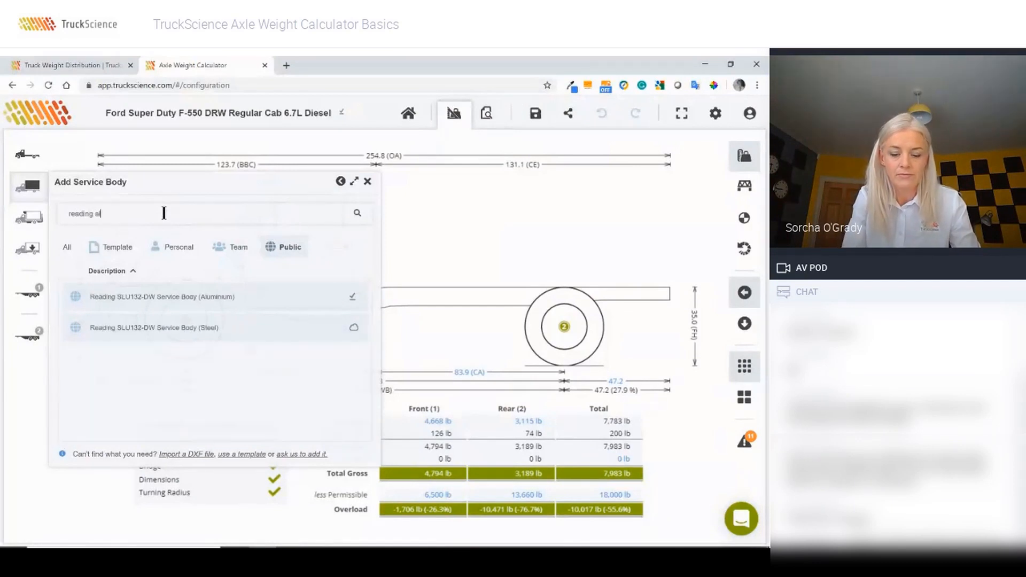
{"action": "left_click", "coordinate": [155, 299]}
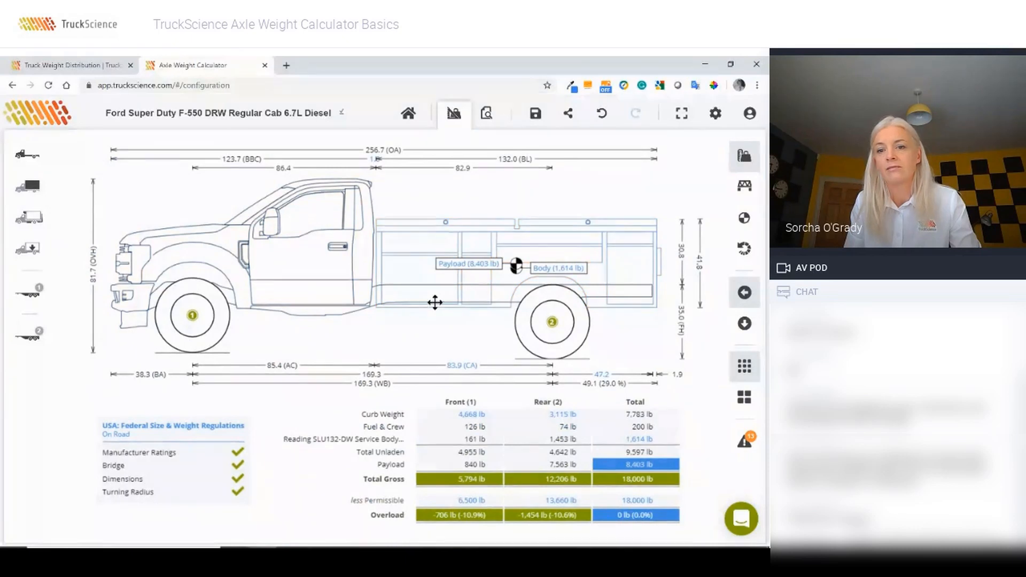
Step: Remove the Reading body and fit the generic Service Body Template instead
{"action": "double_click", "coordinate": [409, 250]}
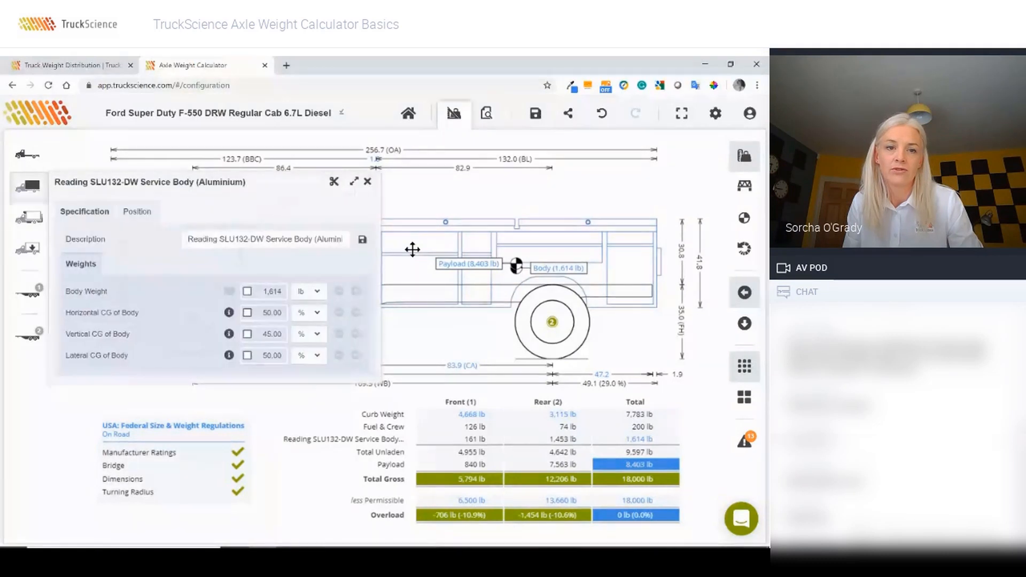
{"action": "left_click", "coordinate": [337, 181]}
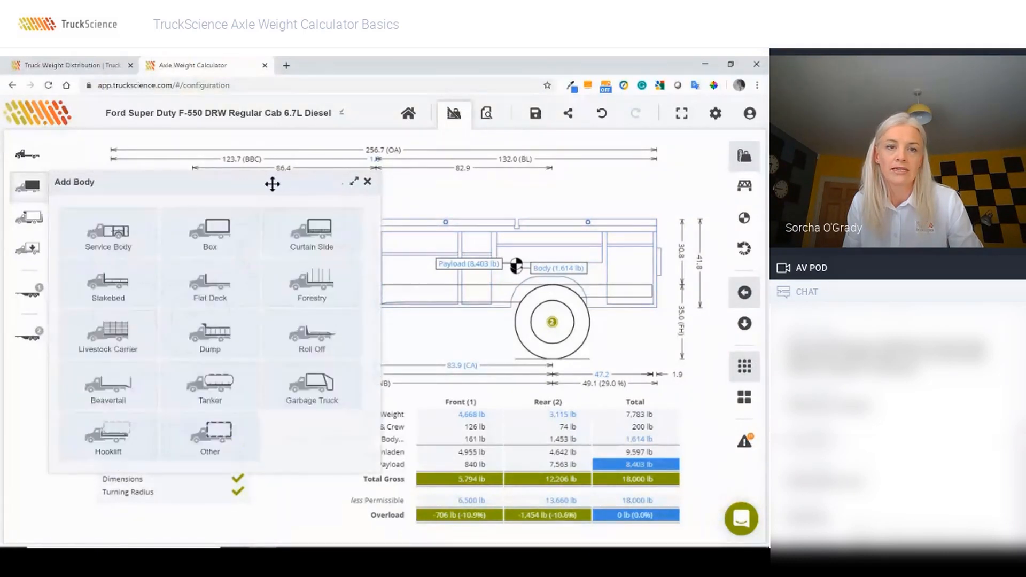
{"action": "left_click", "coordinate": [118, 235]}
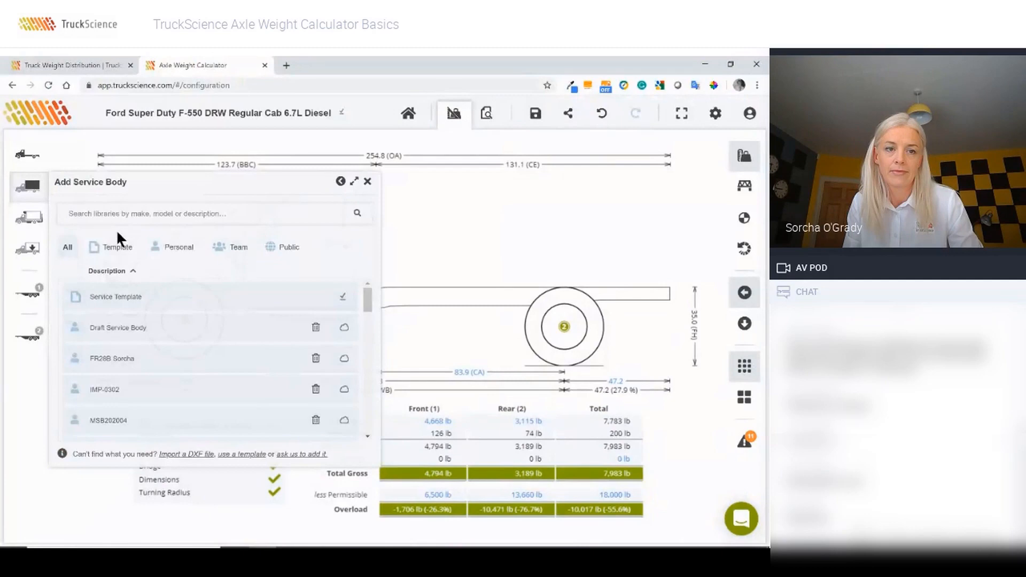
{"action": "left_click", "coordinate": [109, 297]}
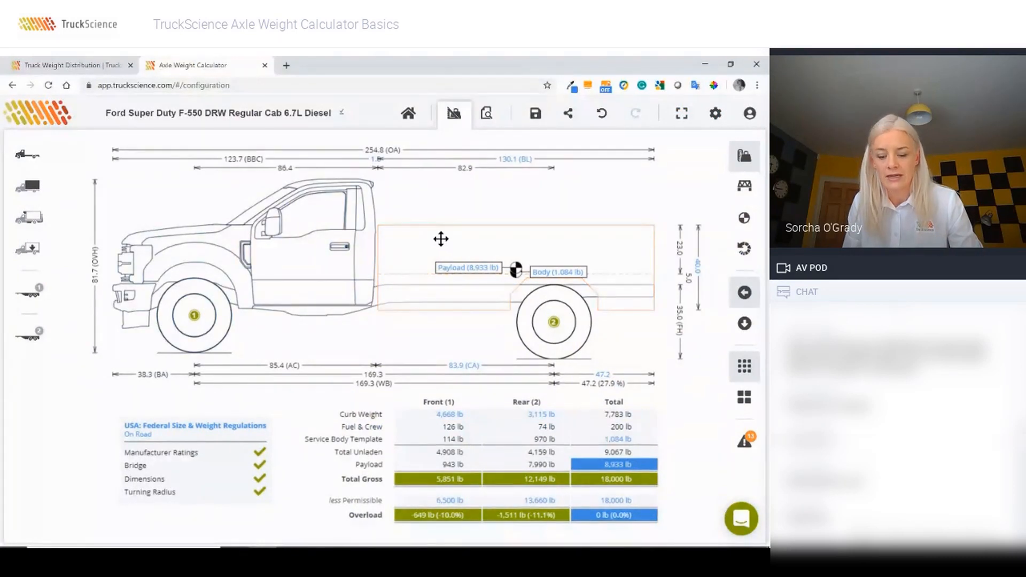
Step: Set the service body length to 133.0 in and its height to 38 in
{"action": "left_click", "coordinate": [510, 163]}
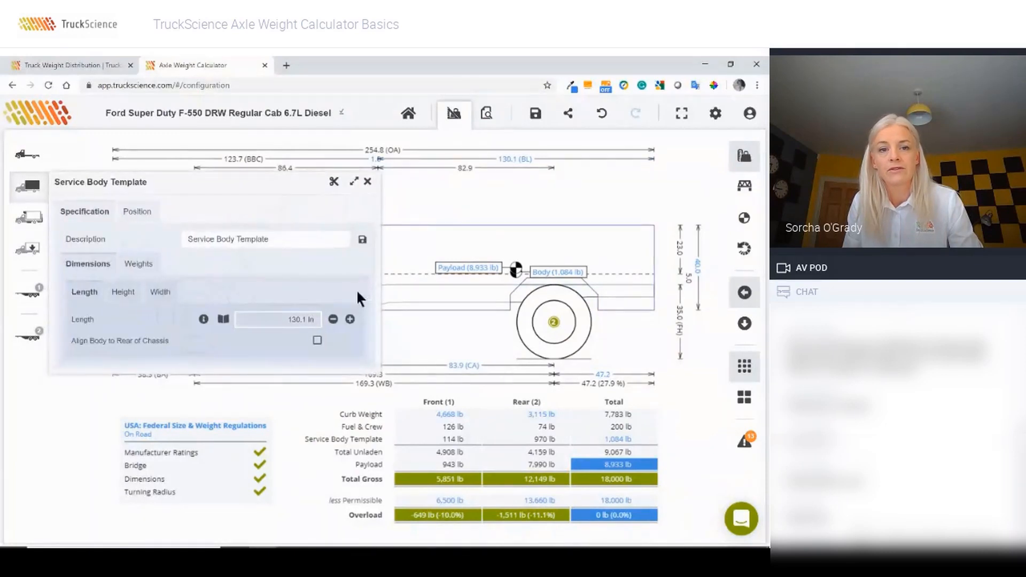
{"action": "left_click_drag", "start_coordinate": [314, 323], "coordinate": [291, 322]}
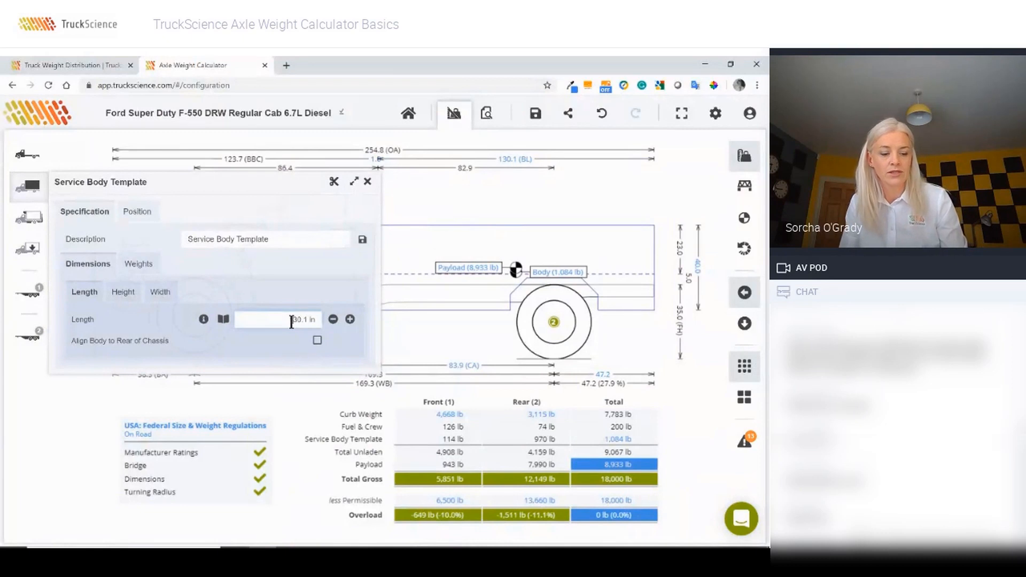
{"action": "type", "text": "1"}
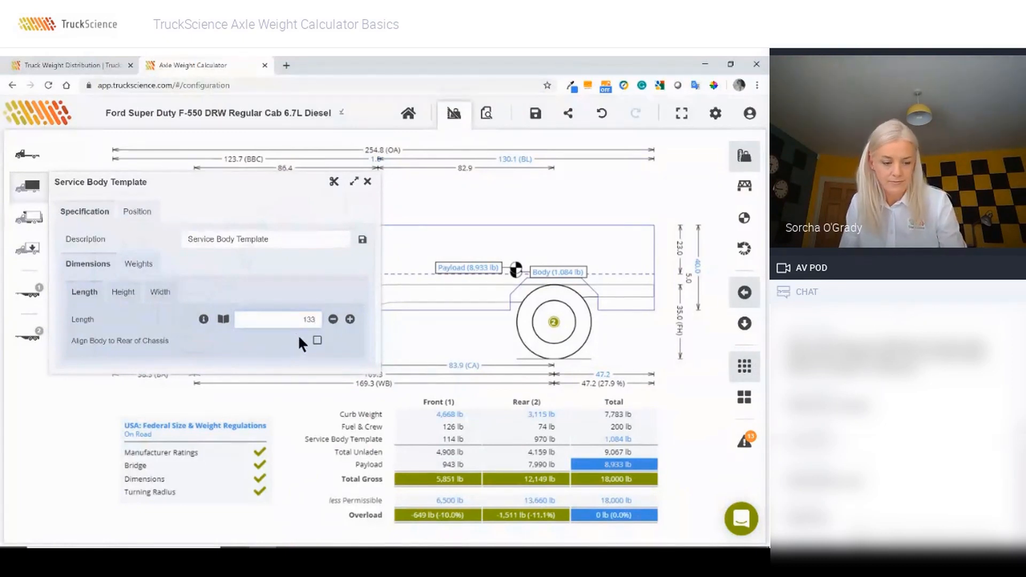
{"action": "type", "text": "33"}
{"action": "key", "text": "Return"}
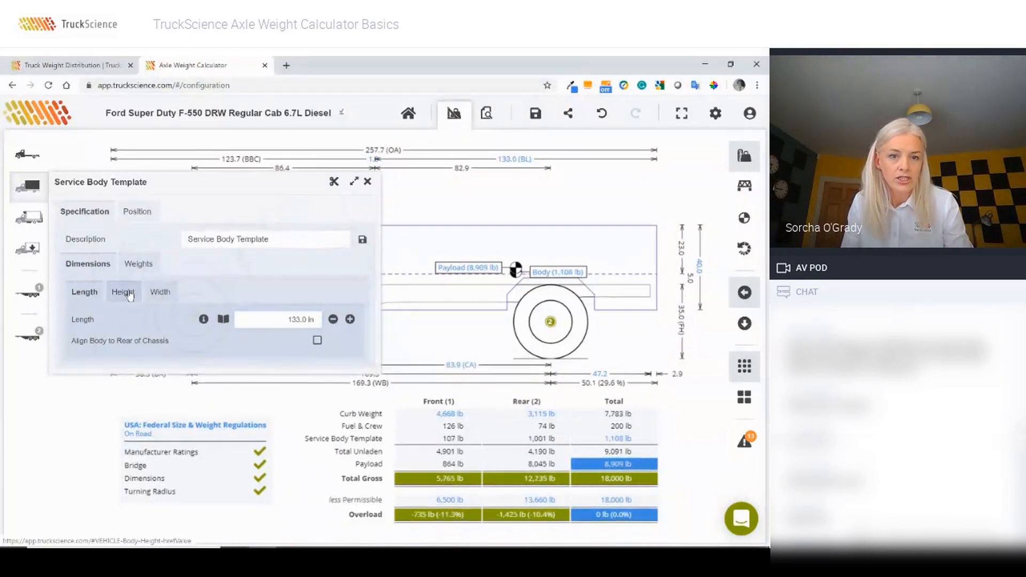
{"action": "left_click", "coordinate": [129, 294]}
{"action": "double_click", "coordinate": [260, 341]}
{"action": "type", "text": "3"}
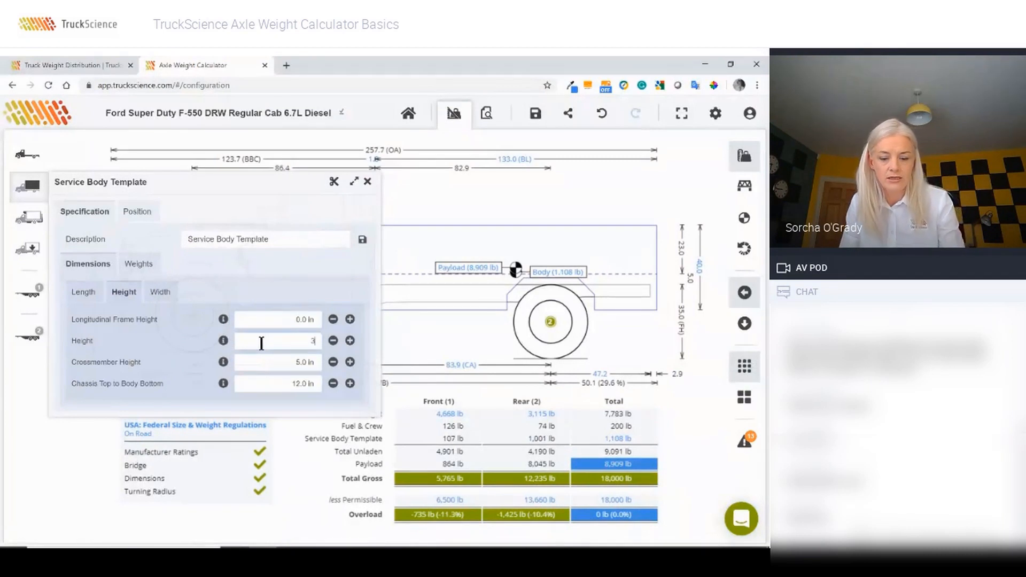
{"action": "type", "text": "8"}
{"action": "key", "text": "Tab"}
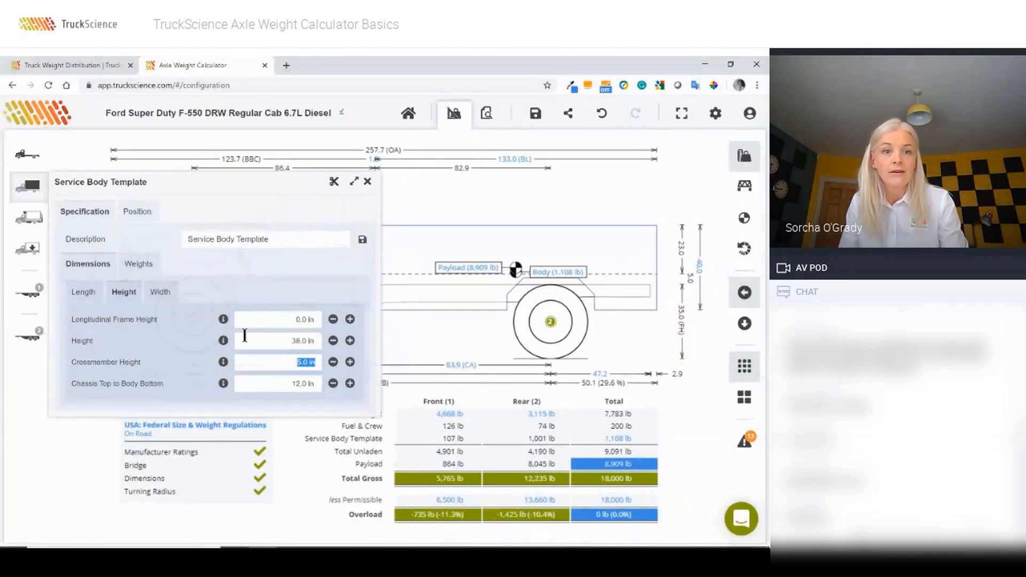
Step: Set the service body weight to 91 lb/ft
{"action": "left_click", "coordinate": [135, 267]}
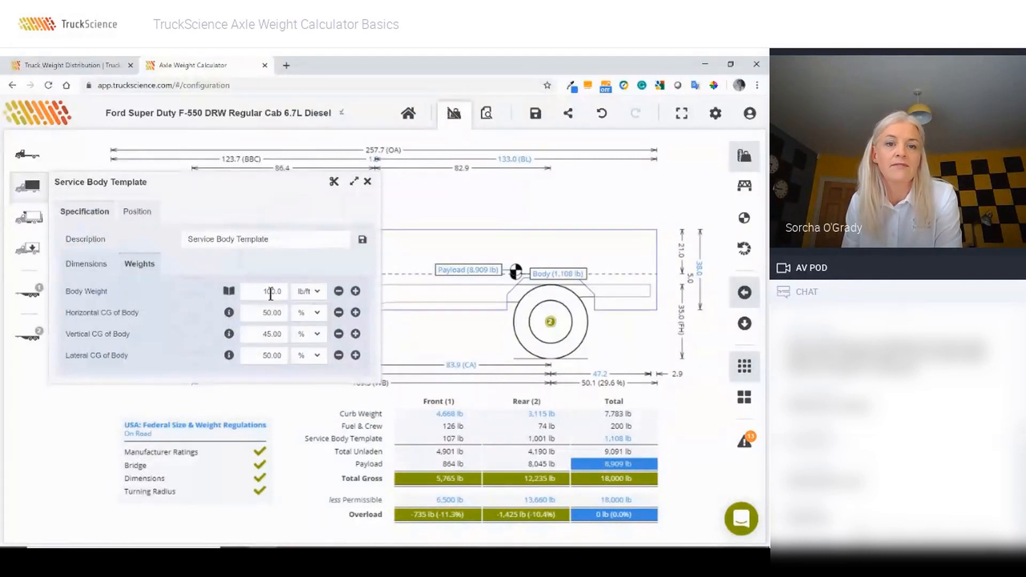
{"action": "left_click", "coordinate": [304, 291]}
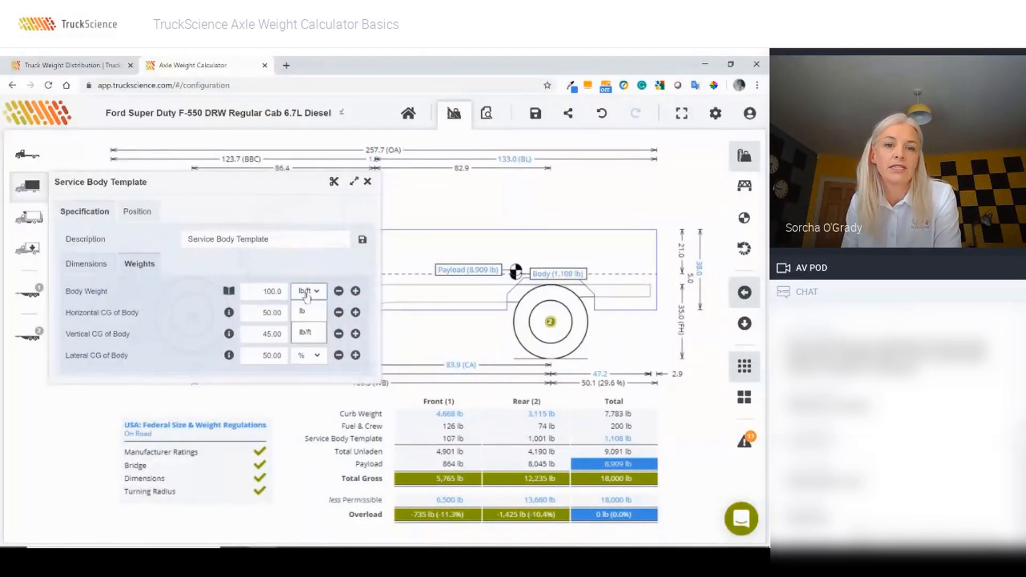
{"action": "left_click", "coordinate": [303, 315]}
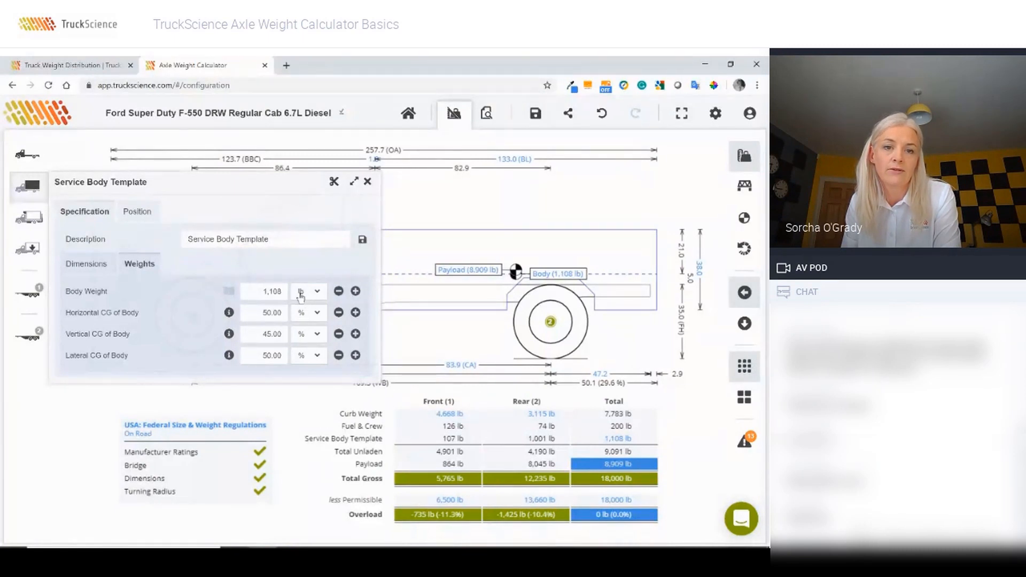
{"action": "left_click", "coordinate": [304, 292]}
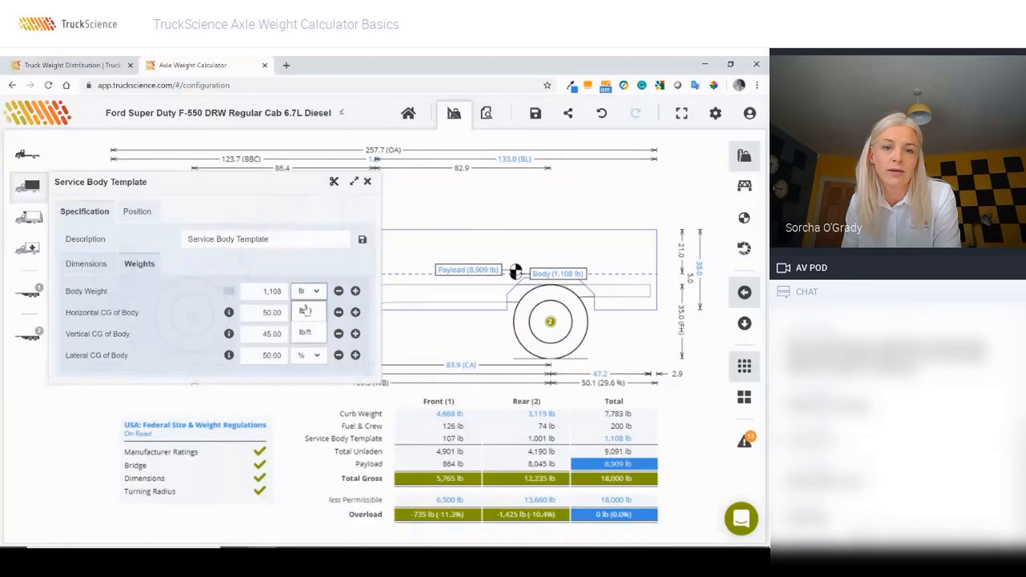
{"action": "left_click", "coordinate": [298, 335]}
{"action": "double_click", "coordinate": [256, 293]}
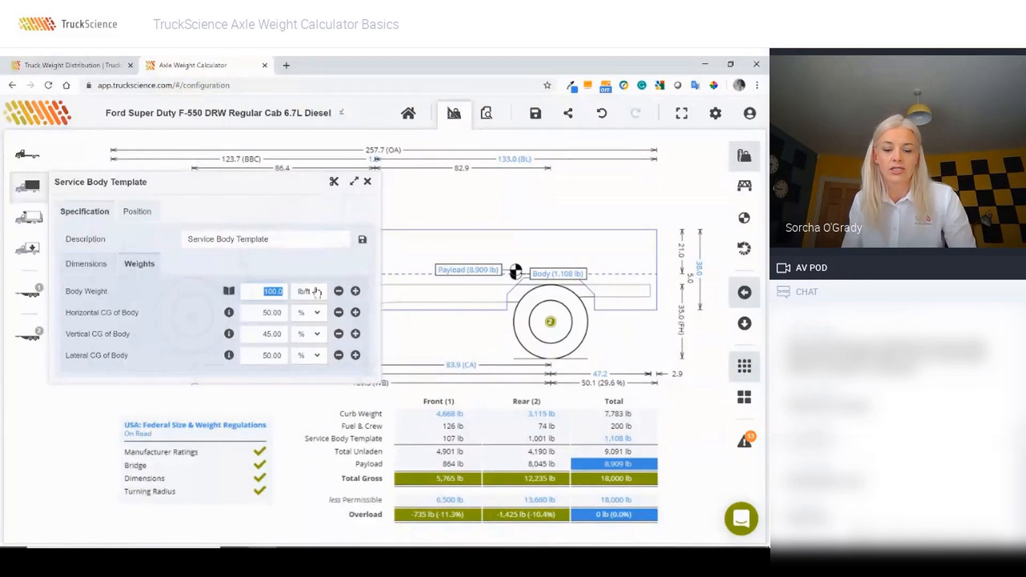
{"action": "type", "text": "91"}
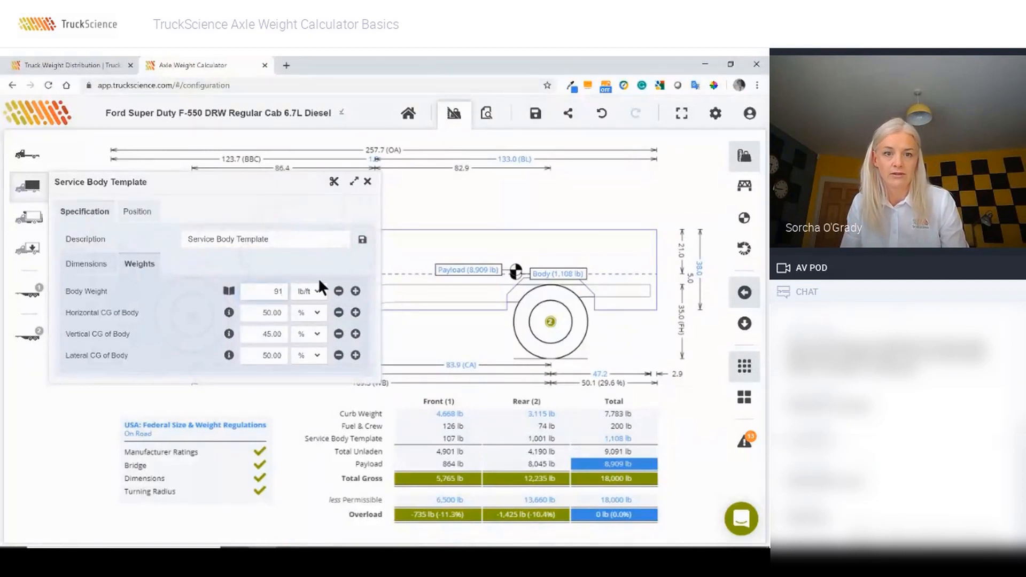
{"action": "left_click", "coordinate": [318, 277]}
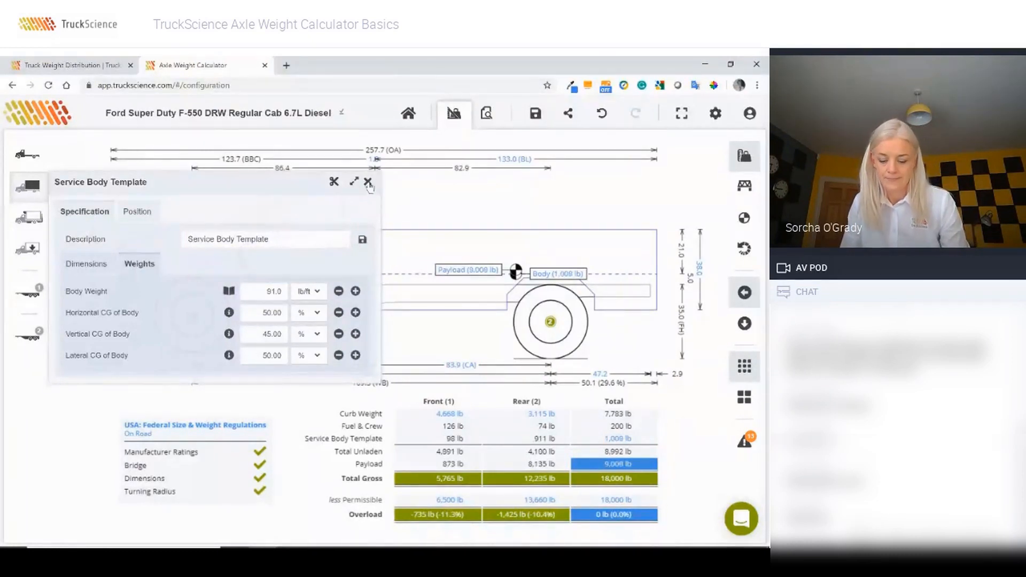
Step: Close the body settings, try sliding the body rearward, then undo the move
{"action": "left_click", "coordinate": [368, 182]}
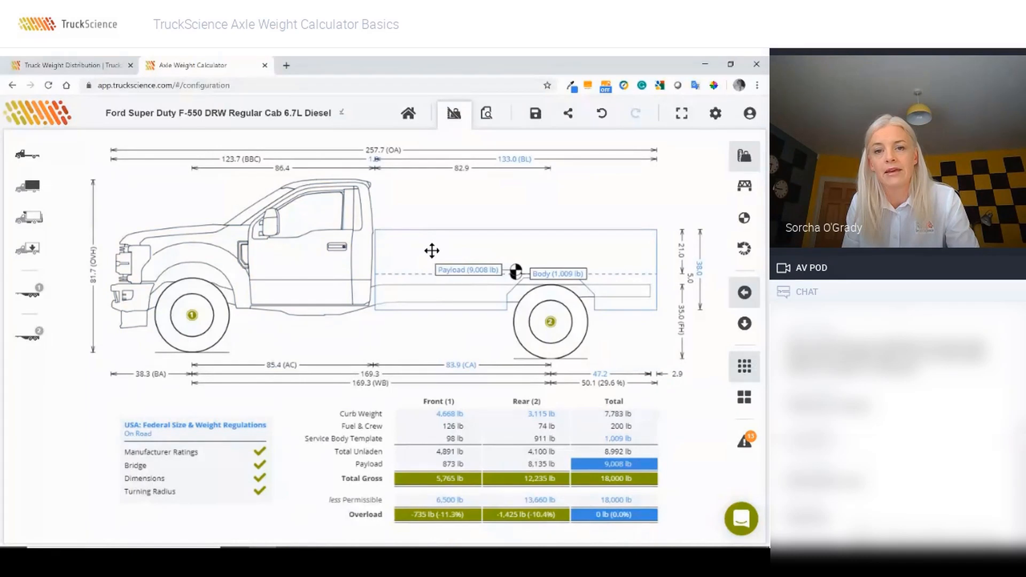
{"action": "mouse_move", "coordinate": [432, 251]}
{"action": "left_mouse_down"}
{"action": "mouse_move", "coordinate": [472, 247]}
{"action": "mouse_move", "coordinate": [447, 246]}
{"action": "left_mouse_up"}
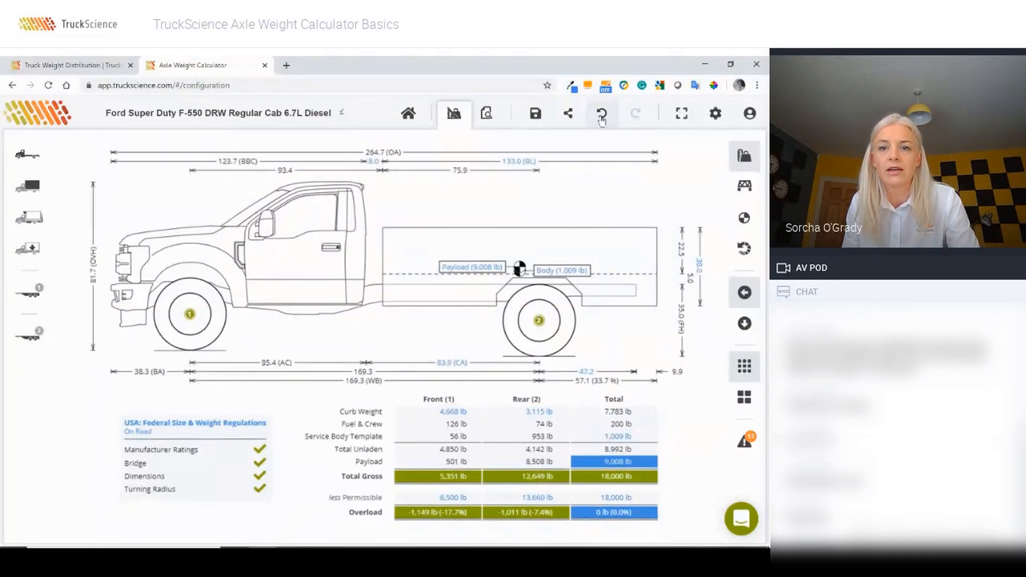
{"action": "left_click", "coordinate": [602, 114]}
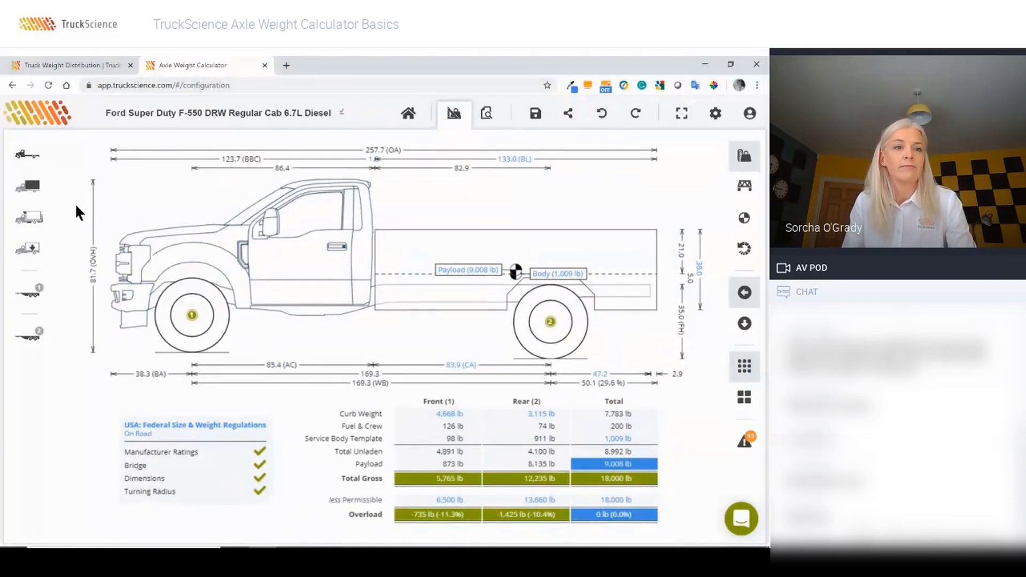
Step: Add the LiftMoore Cranes 2010REE crane found by searching 'liftmoore'
{"action": "left_click", "coordinate": [34, 221]}
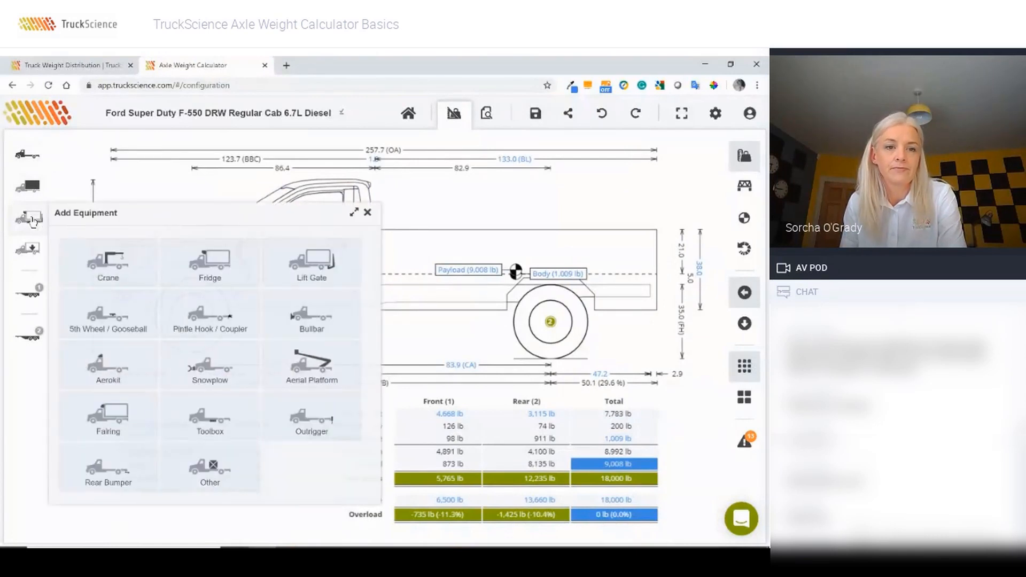
{"action": "left_click", "coordinate": [106, 264]}
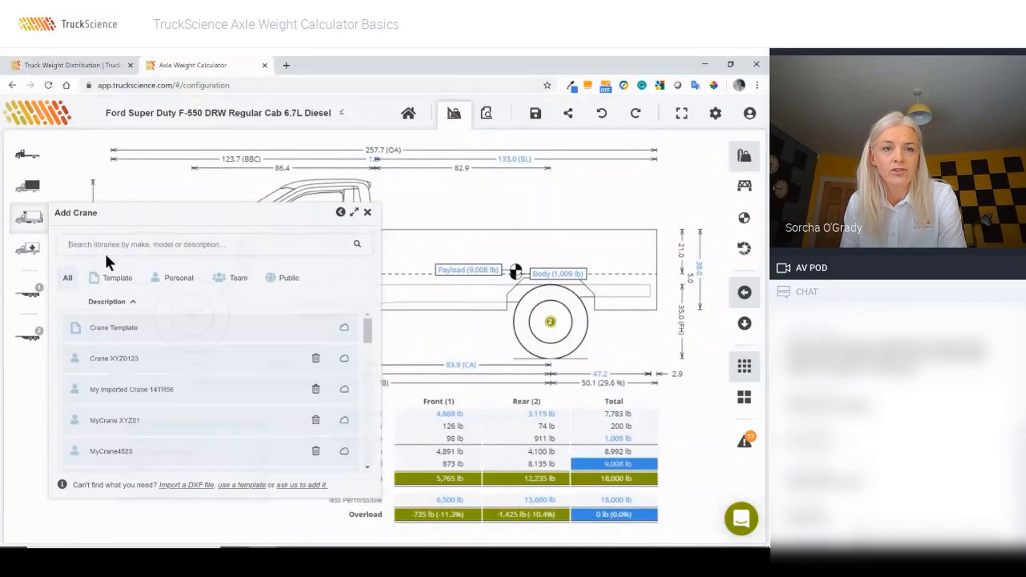
{"action": "left_click", "coordinate": [156, 248]}
{"action": "type", "text": "liftmoor"}
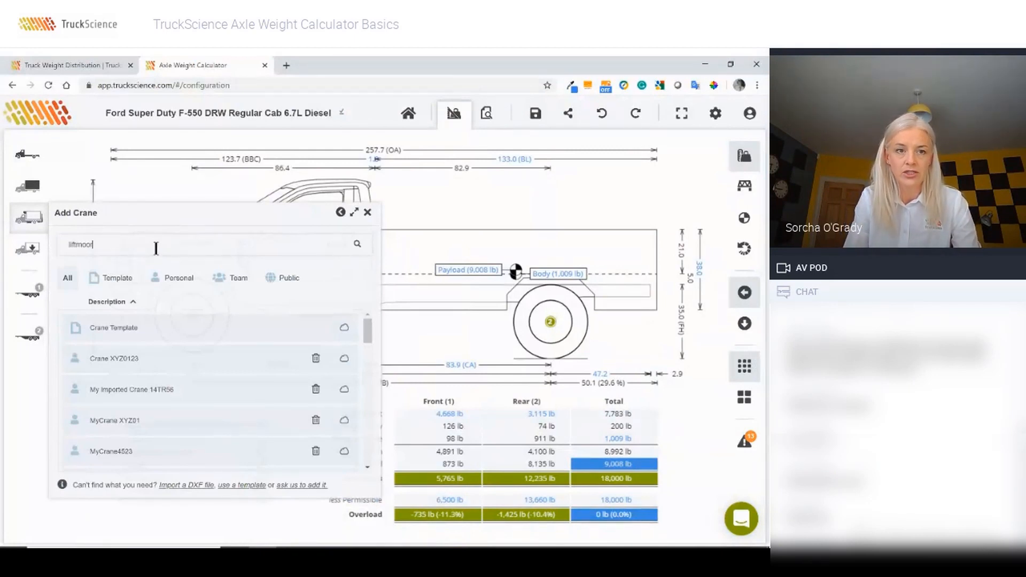
{"action": "type", "text": "e"}
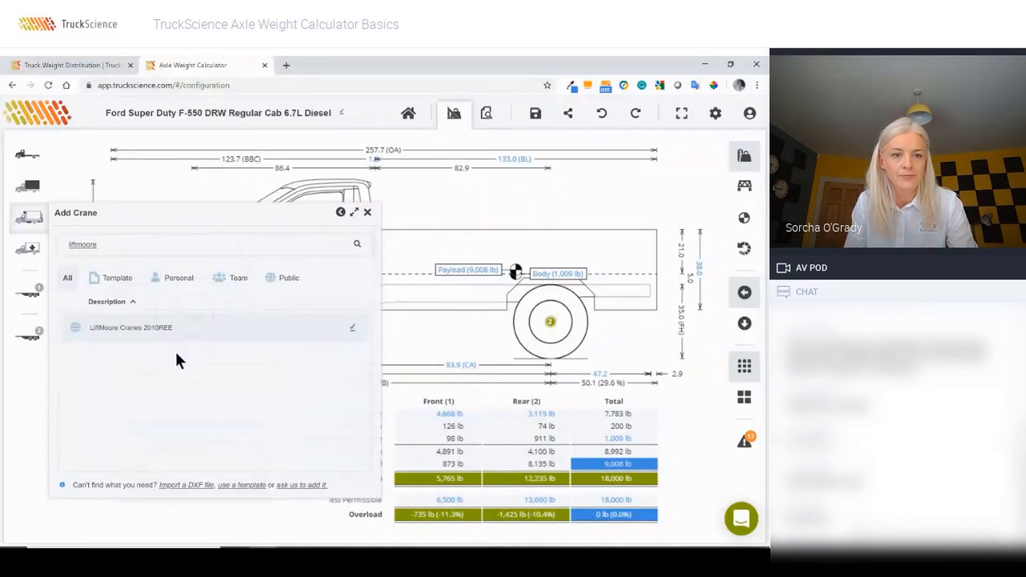
{"action": "left_click", "coordinate": [152, 330]}
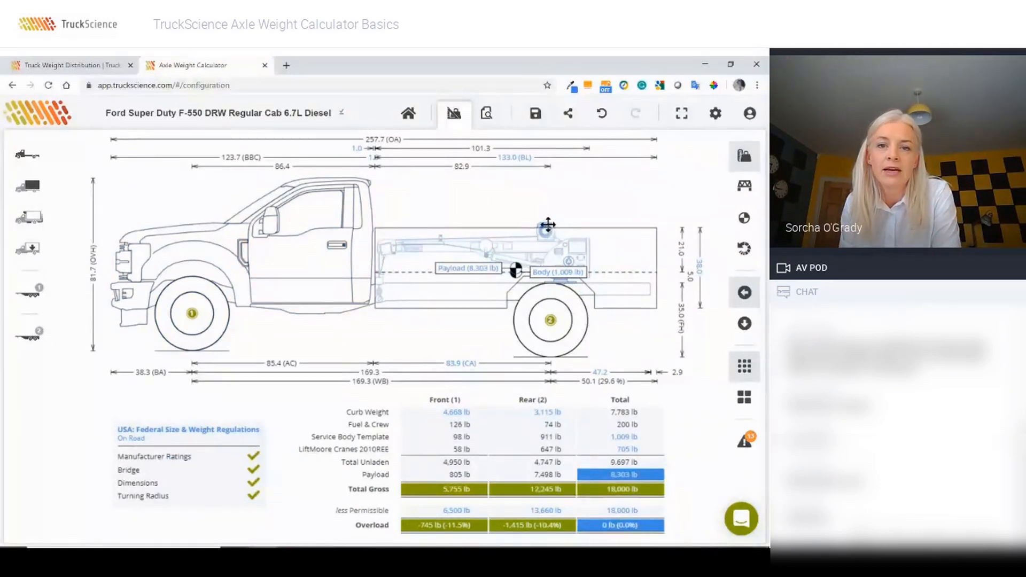
Step: Drag the crane up onto the top of the service body
{"action": "mouse_move", "coordinate": [548, 225]}
{"action": "left_mouse_down"}
{"action": "mouse_move", "coordinate": [558, 187]}
{"action": "mouse_move", "coordinate": [585, 169]}
{"action": "left_mouse_up"}
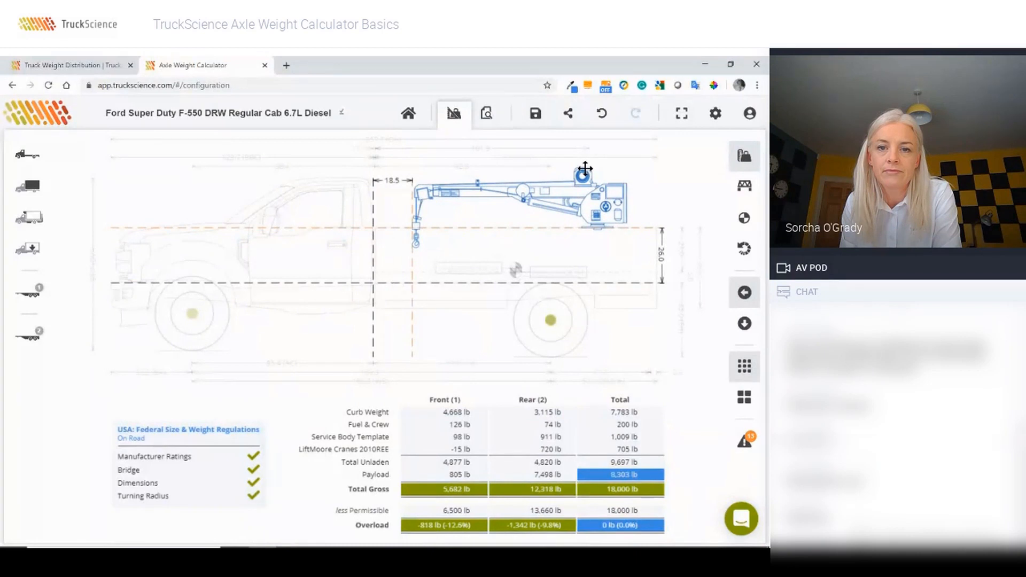
{"action": "left_click_drag", "start_coordinate": [586, 169], "coordinate": [585, 169]}
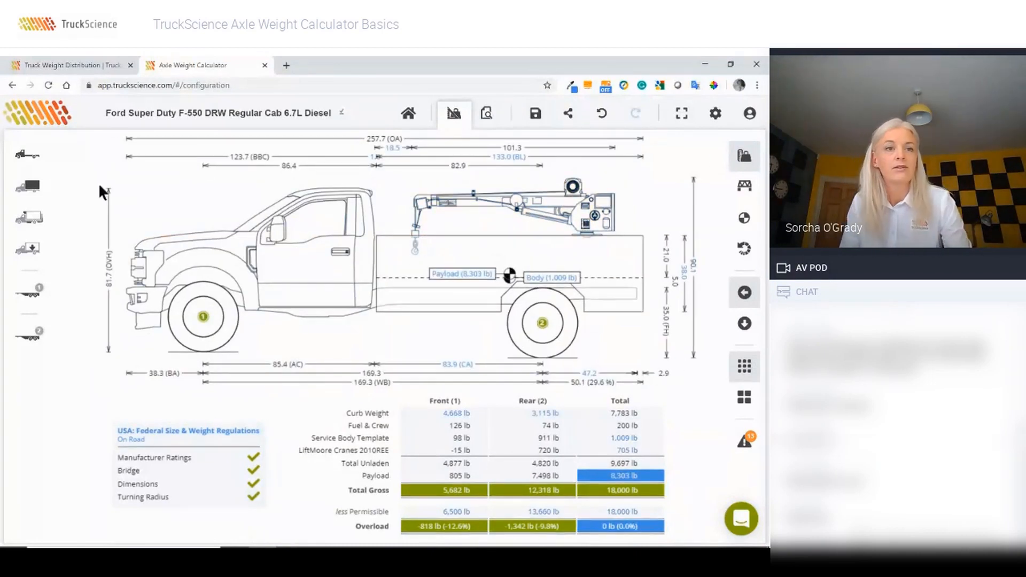
{"action": "left_click", "coordinate": [29, 217]}
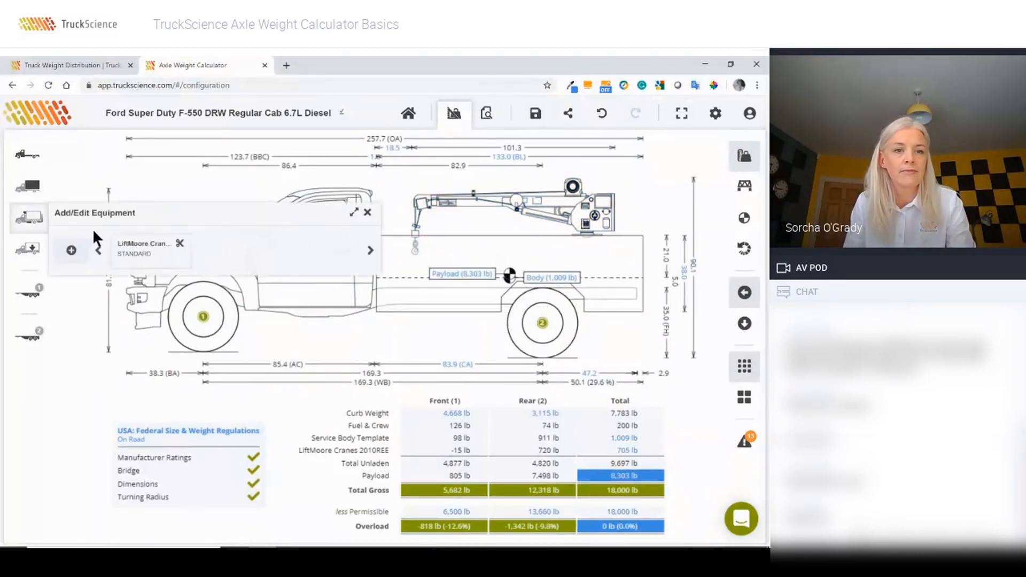
Step: Add the Lincoln Electric Ranger 330MPX Welder/Generator as Other equipment and drag it just behind the cab
{"action": "left_click", "coordinate": [71, 252]}
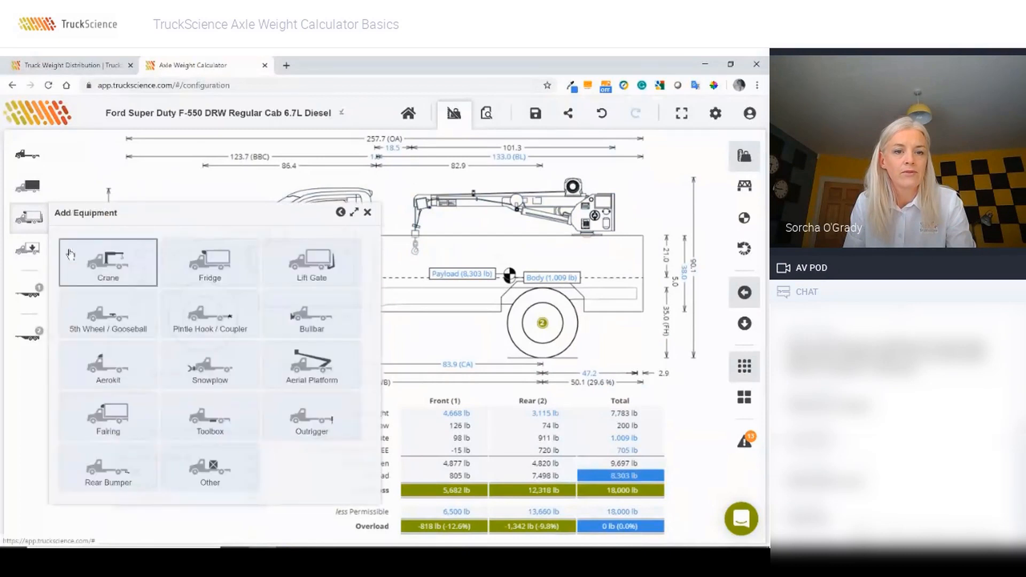
{"action": "left_click", "coordinate": [207, 473]}
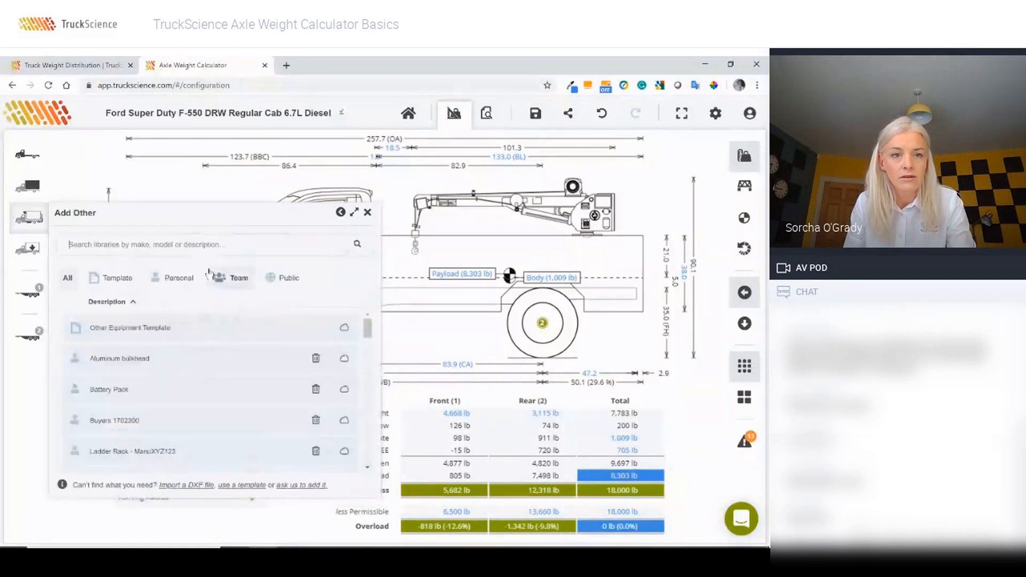
{"action": "left_click", "coordinate": [165, 244]}
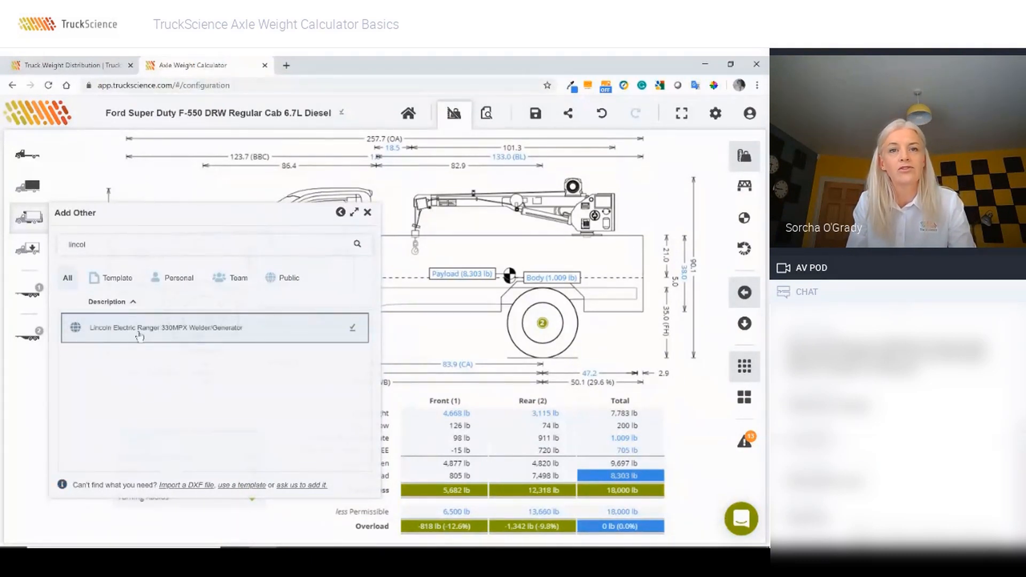
{"action": "left_click", "coordinate": [139, 334]}
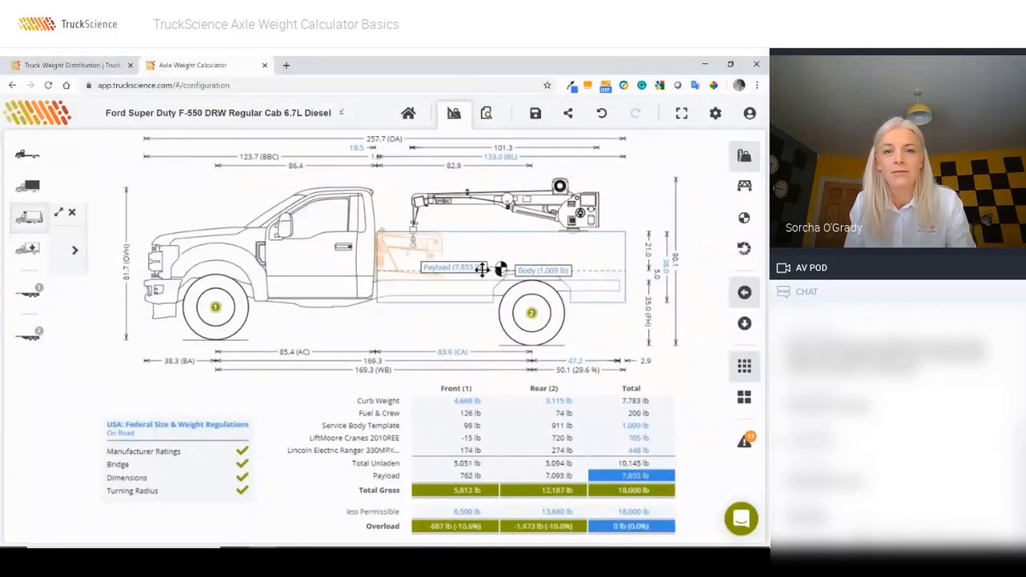
{"action": "mouse_move", "coordinate": [390, 229]}
{"action": "left_mouse_down"}
{"action": "mouse_move", "coordinate": [378, 223]}
{"action": "mouse_move", "coordinate": [387, 179]}
{"action": "mouse_move", "coordinate": [399, 179]}
{"action": "left_mouse_up"}
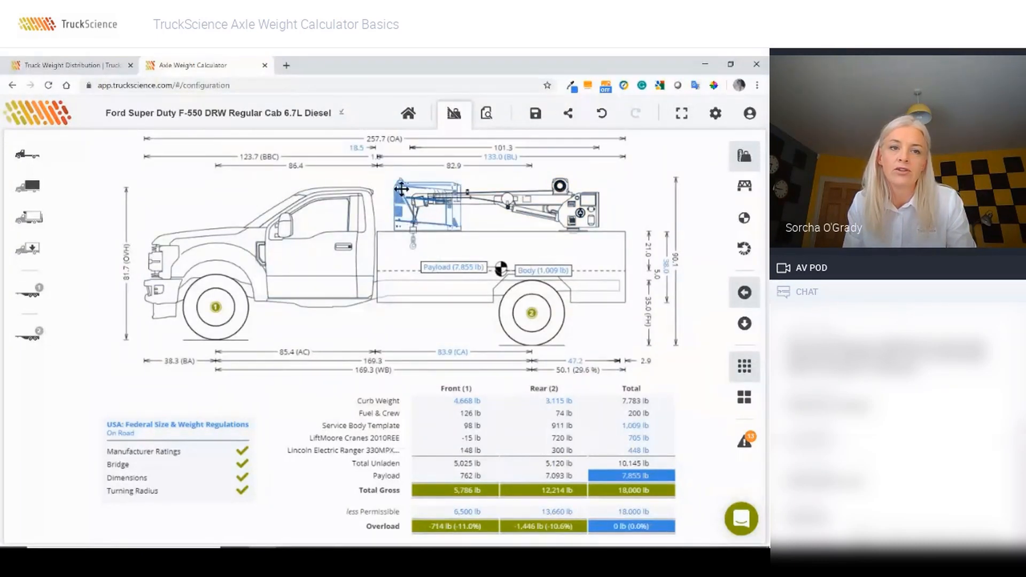
Step: Raise the Lincoln Electric welder to 26.0 in above the chassis in its position settings
{"action": "left_click", "coordinate": [29, 219]}
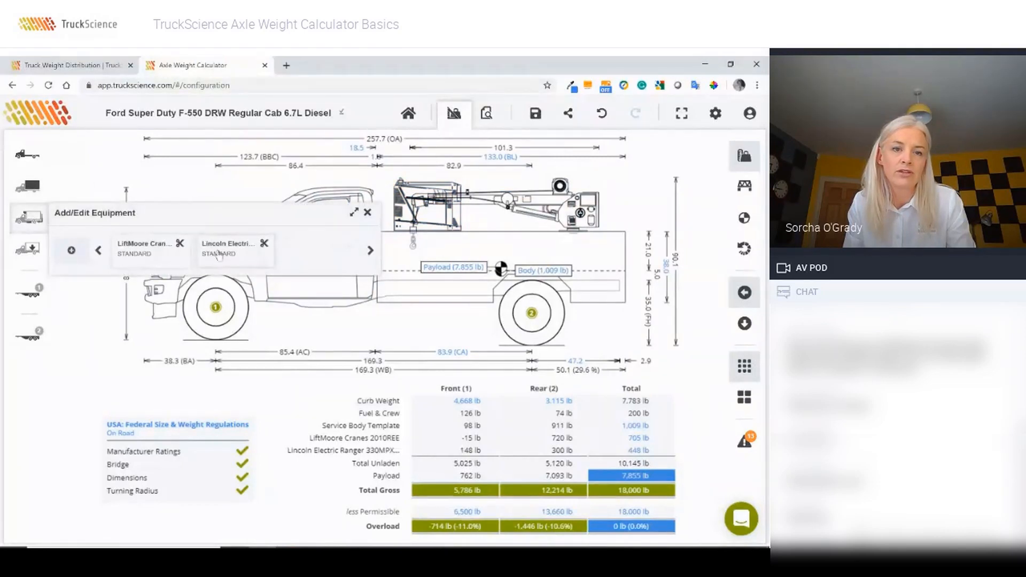
{"action": "left_click", "coordinate": [218, 255]}
{"action": "left_click", "coordinate": [144, 287]}
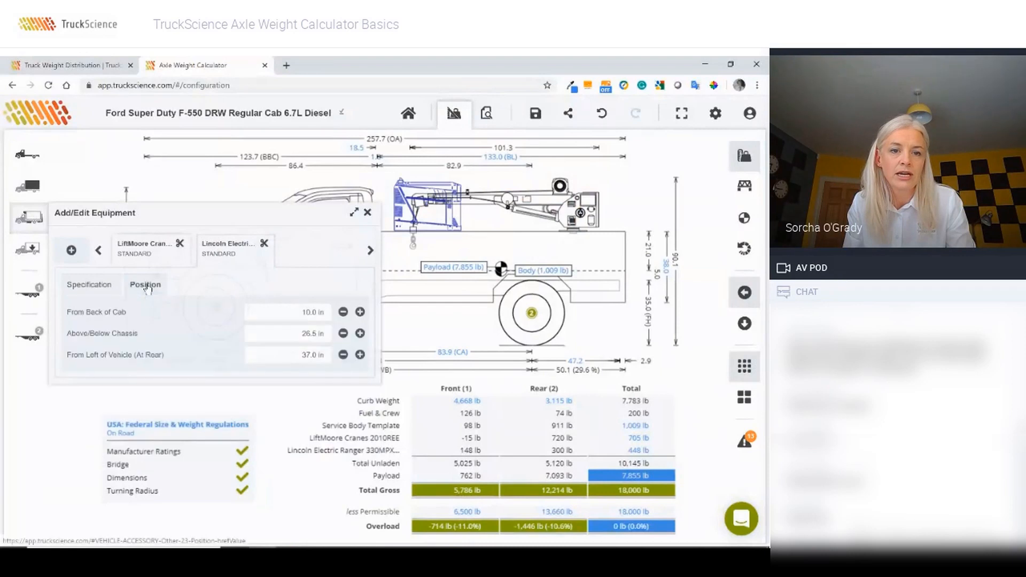
{"action": "left_click", "coordinate": [286, 316]}
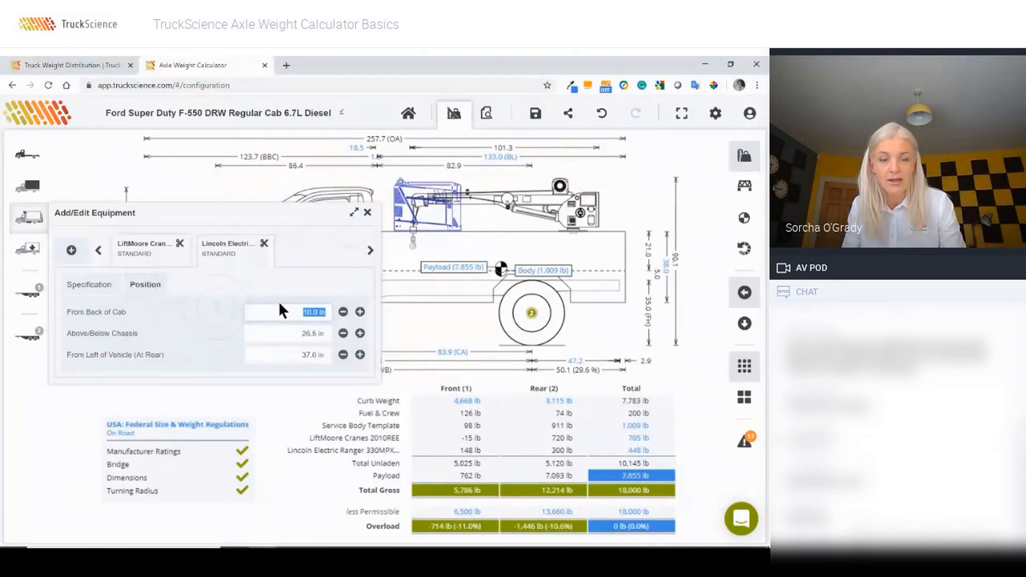
{"action": "left_click", "coordinate": [289, 333]}
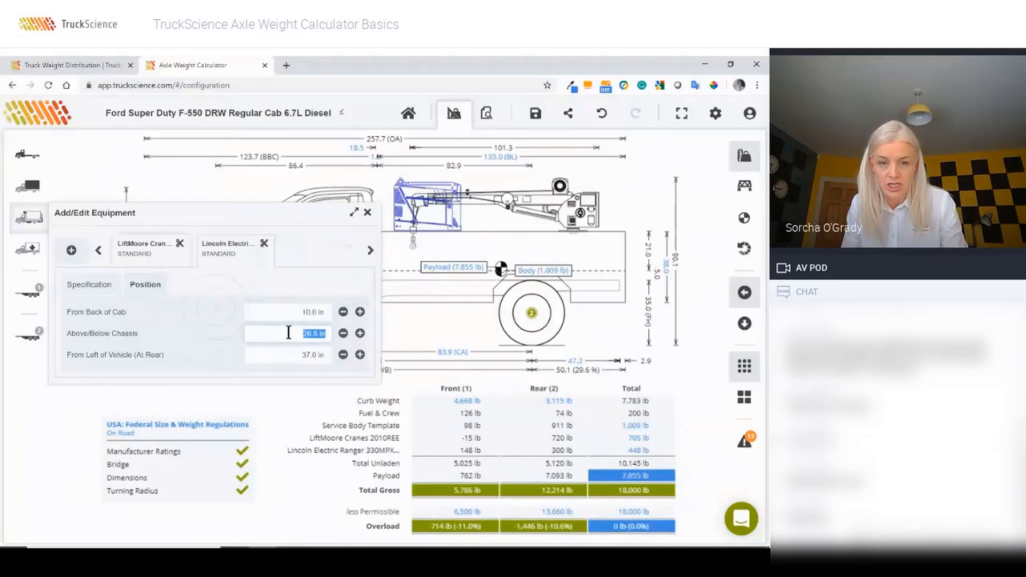
{"action": "type", "text": "26"}
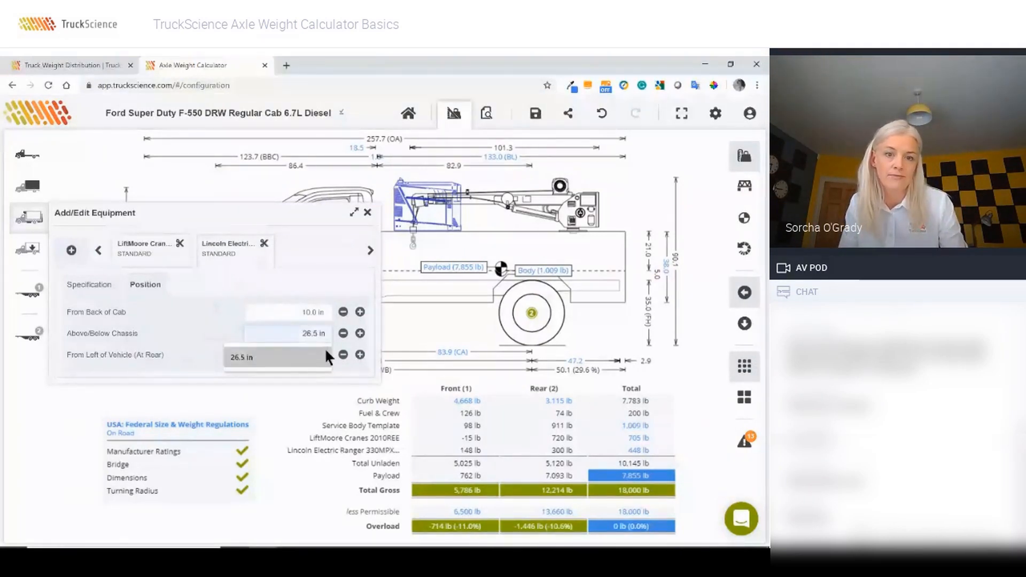
{"action": "key", "text": "Tab"}
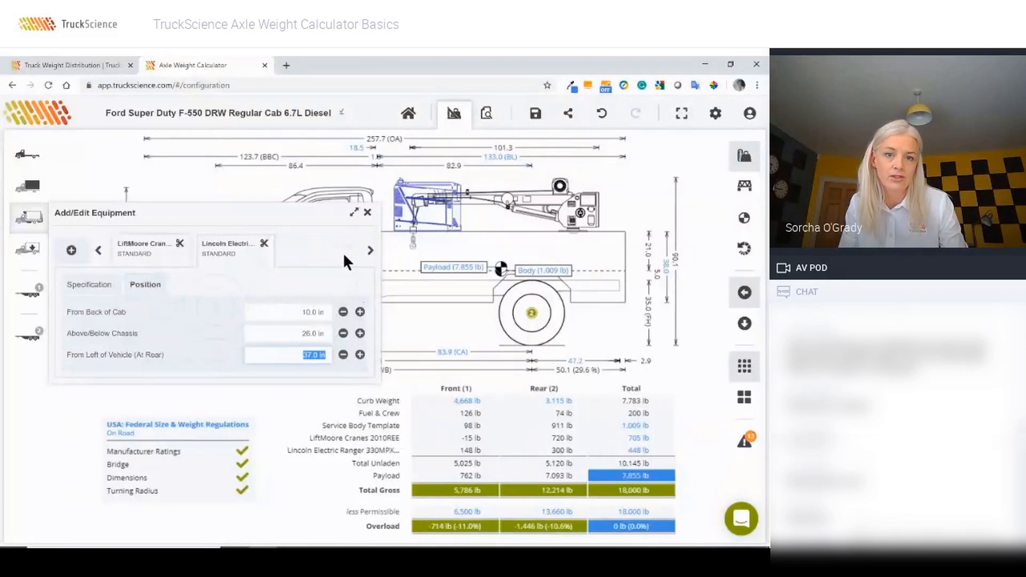
{"action": "left_click", "coordinate": [368, 214]}
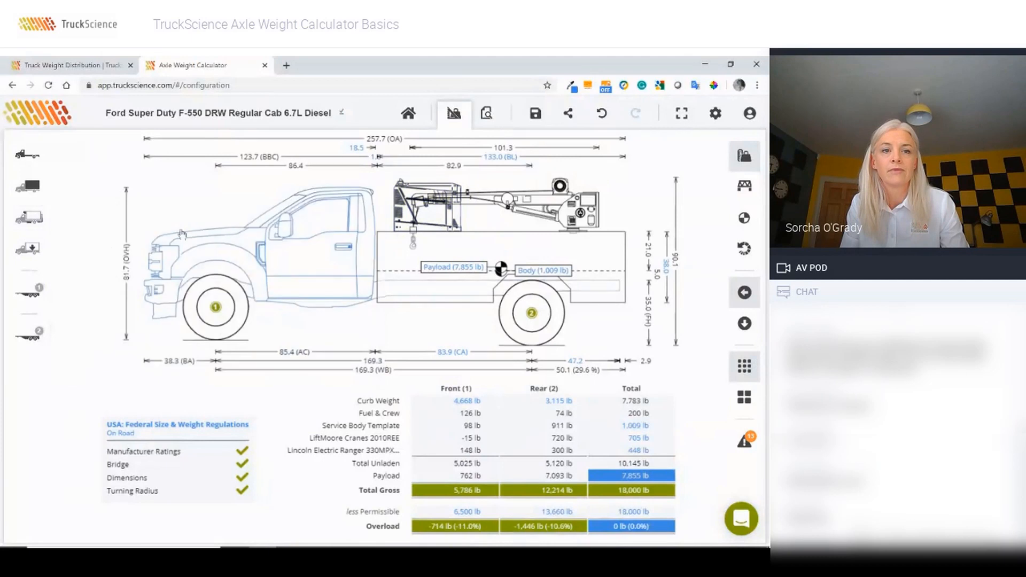
{"action": "left_click", "coordinate": [28, 217]}
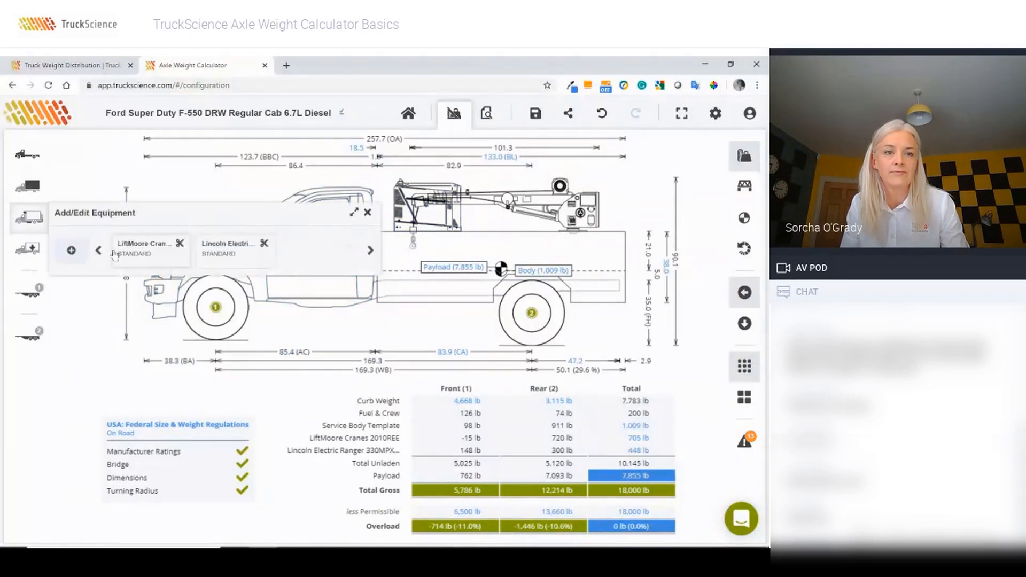
Step: Add the Sample Rear Step/Bumper from Other equipment via a 'step' search
{"action": "left_click", "coordinate": [71, 251]}
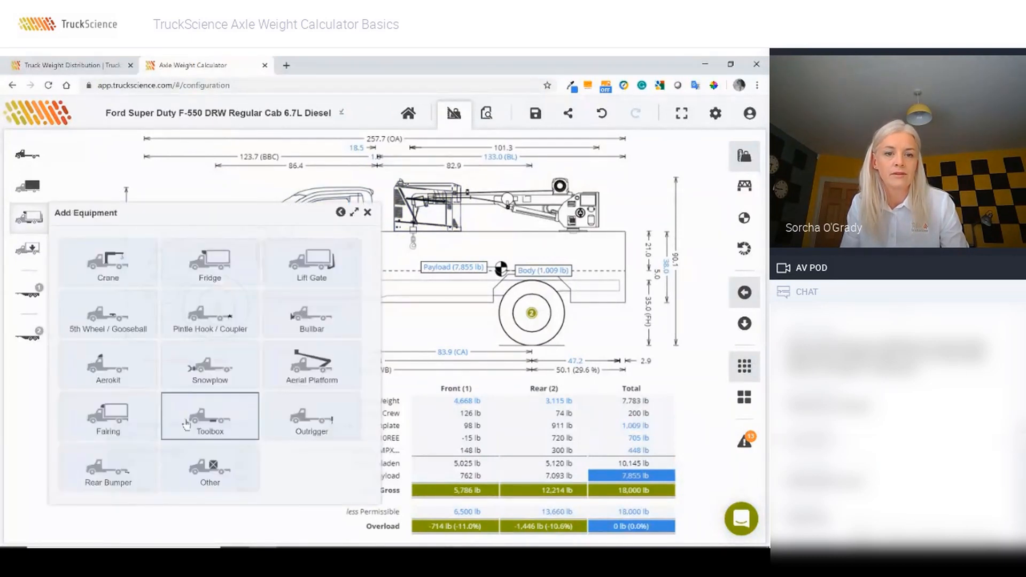
{"action": "left_click", "coordinate": [214, 480]}
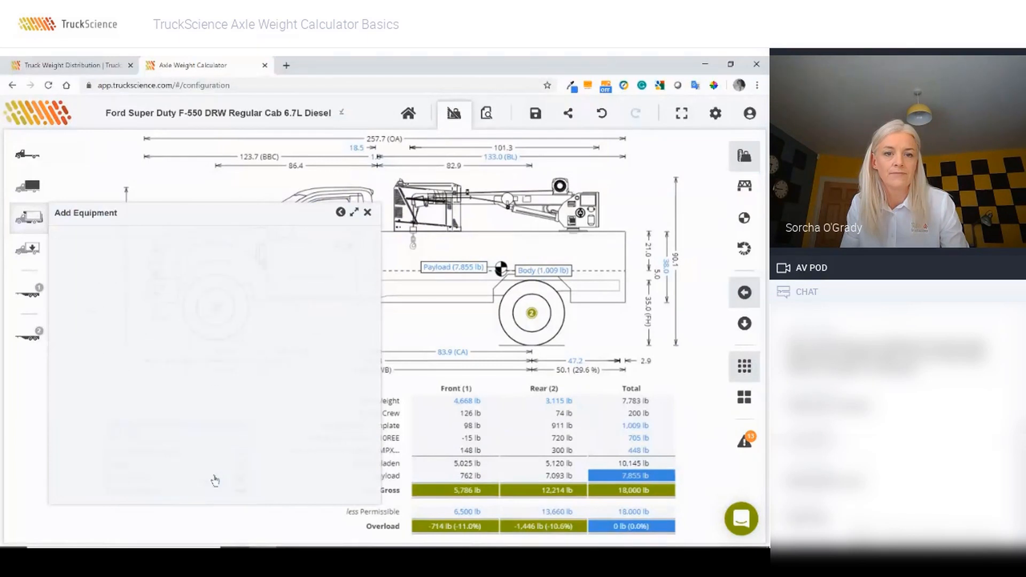
{"action": "type", "text": "step"}
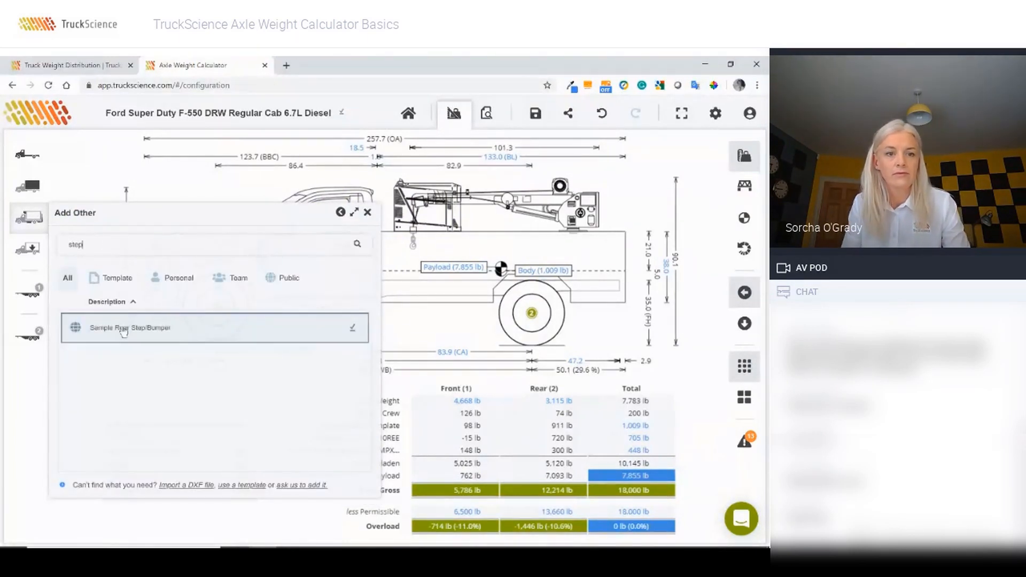
{"action": "left_click", "coordinate": [123, 331]}
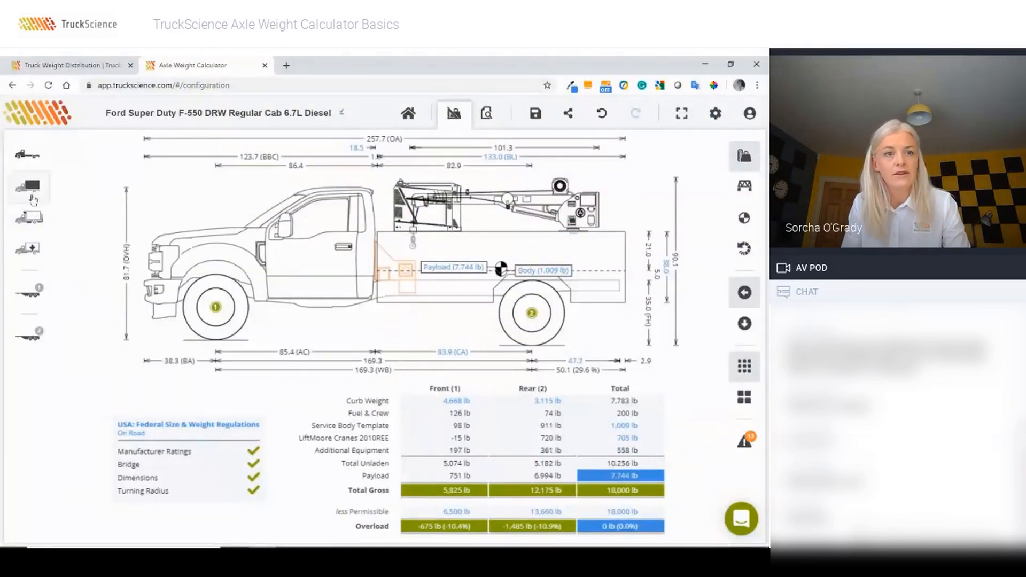
{"action": "left_click", "coordinate": [27, 220]}
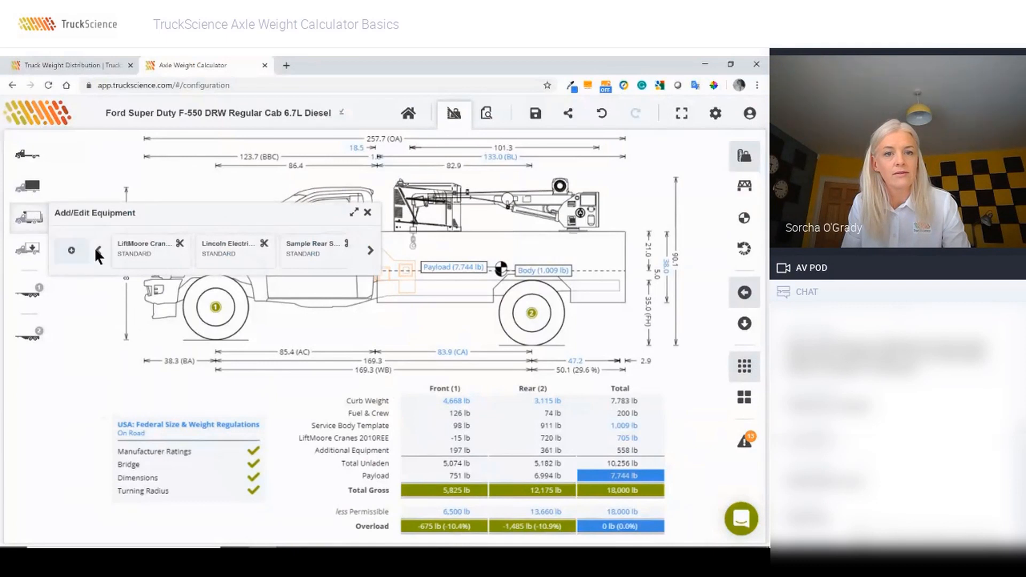
Step: Override the rear step's weight to 120 lb
{"action": "left_click", "coordinate": [305, 255]}
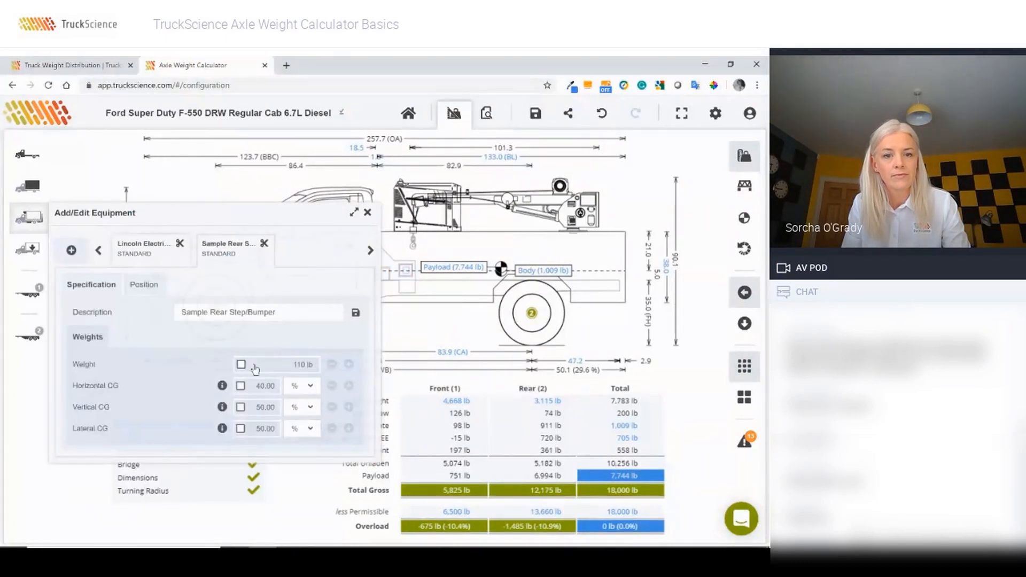
{"action": "left_click", "coordinate": [282, 366]}
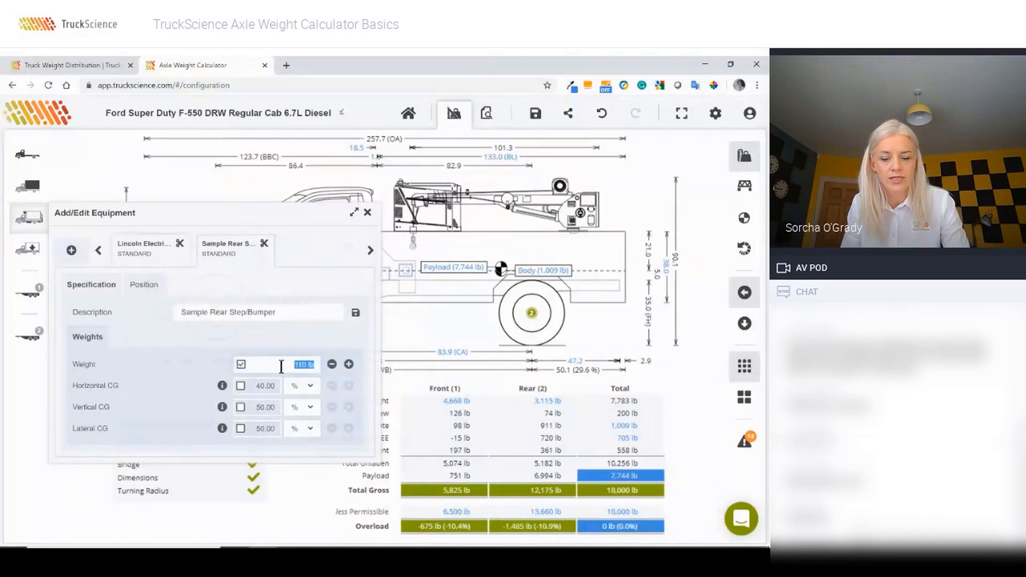
{"action": "type", "text": "120"}
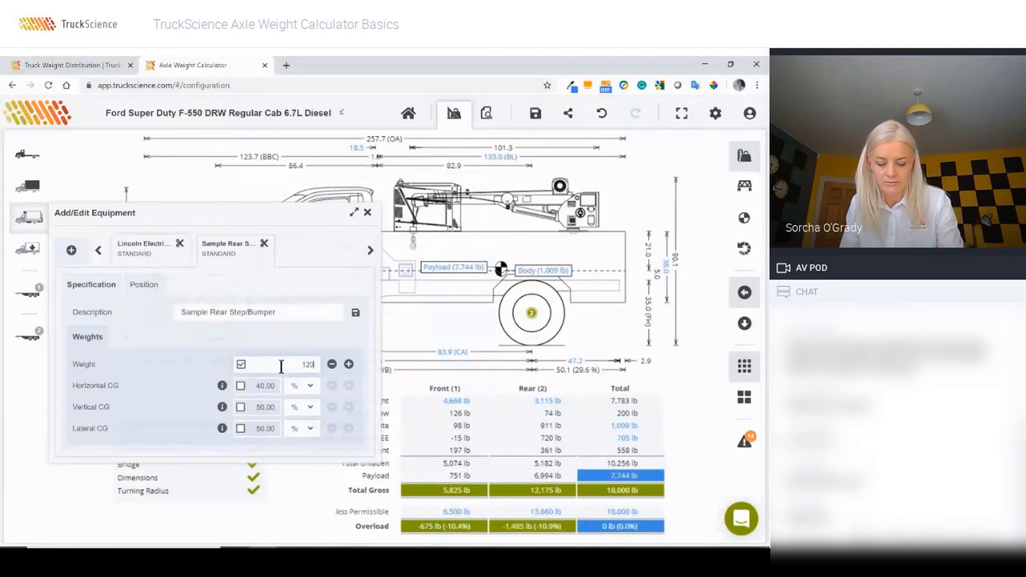
{"action": "key", "text": "Return"}
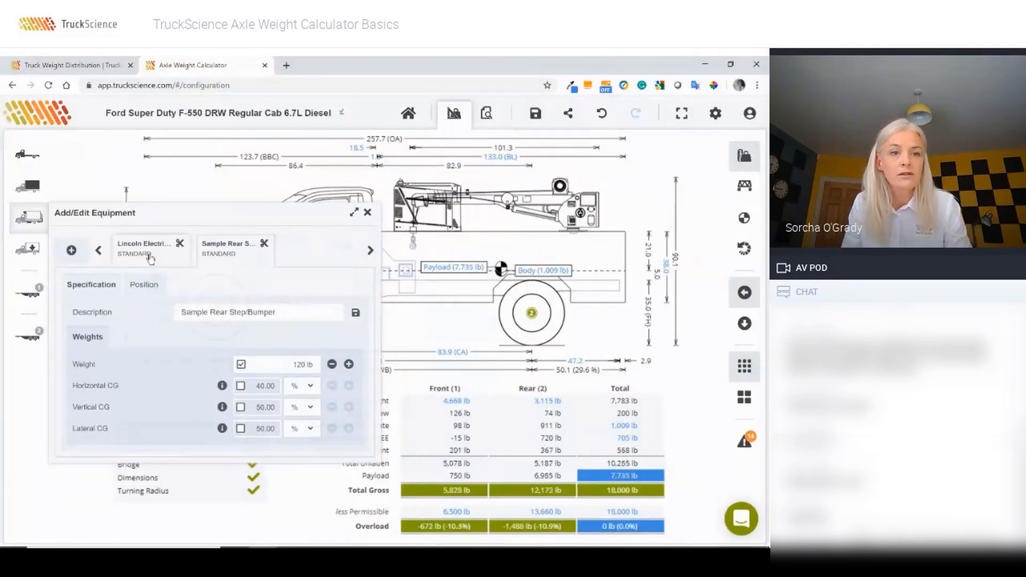
Step: Position the rear step 134.0 in behind the cab and 12.0 in below the chassis
{"action": "left_click", "coordinate": [141, 288]}
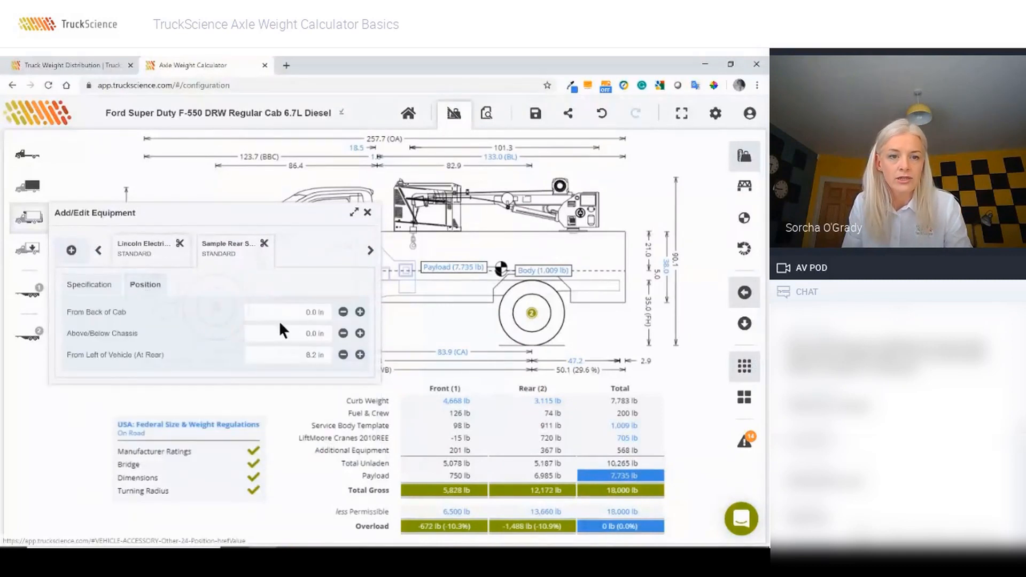
{"action": "left_click", "coordinate": [296, 314]}
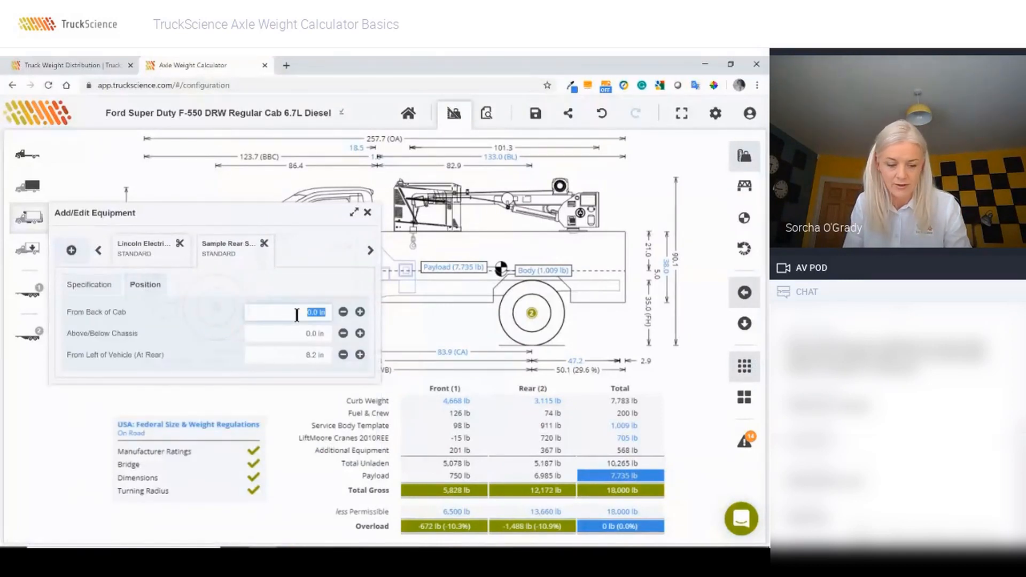
{"action": "key", "text": "Tab"}
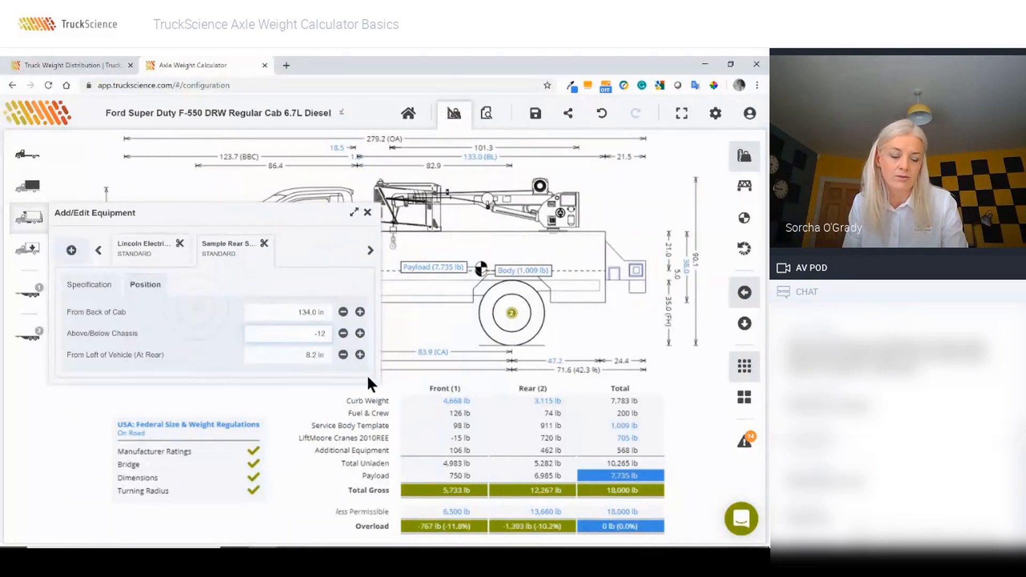
{"action": "key", "text": "Tab"}
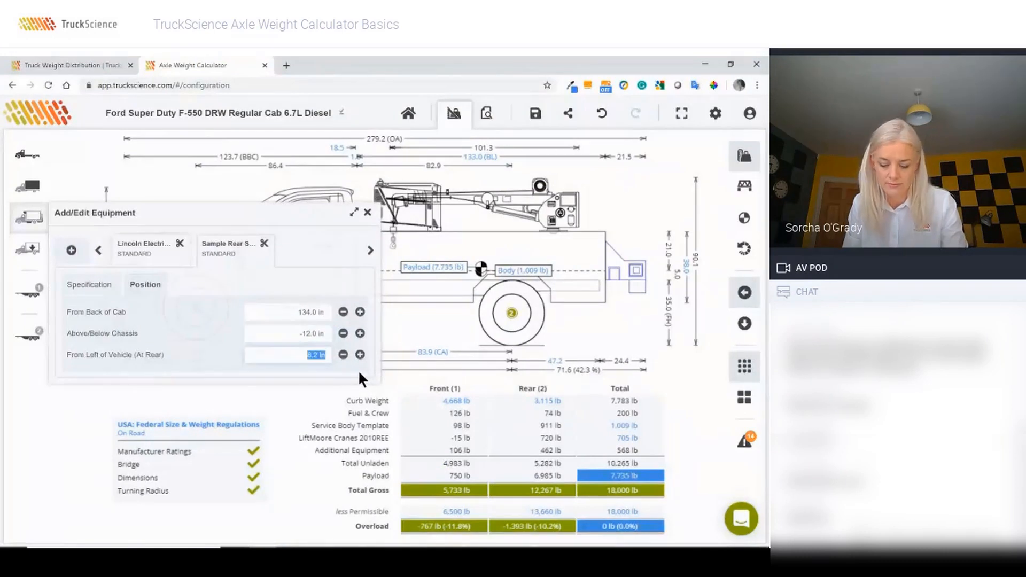
{"action": "left_click", "coordinate": [368, 213]}
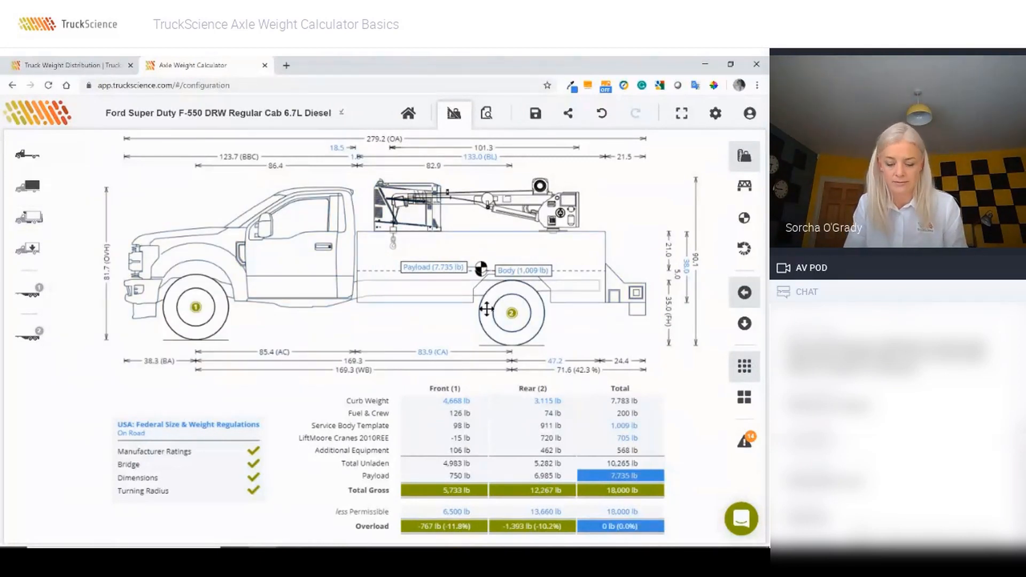
{"action": "left_click", "coordinate": [26, 218]}
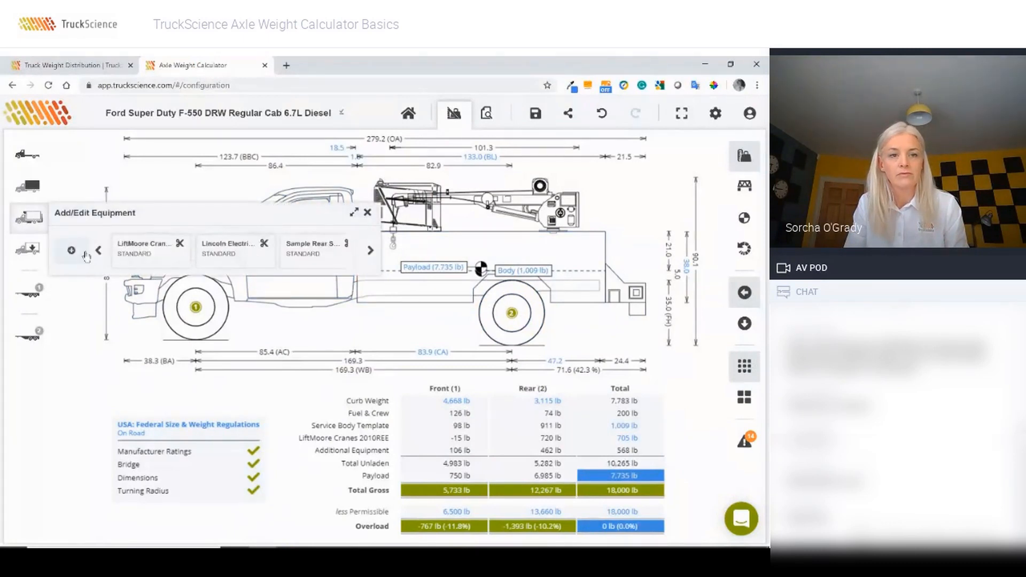
Step: Add the Sample Outrigger (Small) from the Outrigger equipment category
{"action": "left_click", "coordinate": [71, 251]}
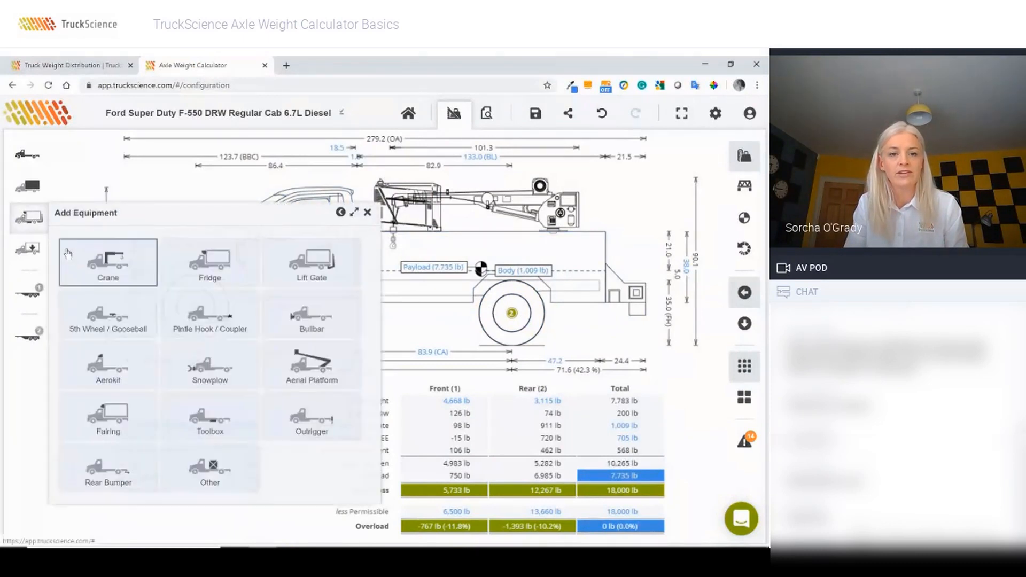
{"action": "left_click", "coordinate": [318, 414]}
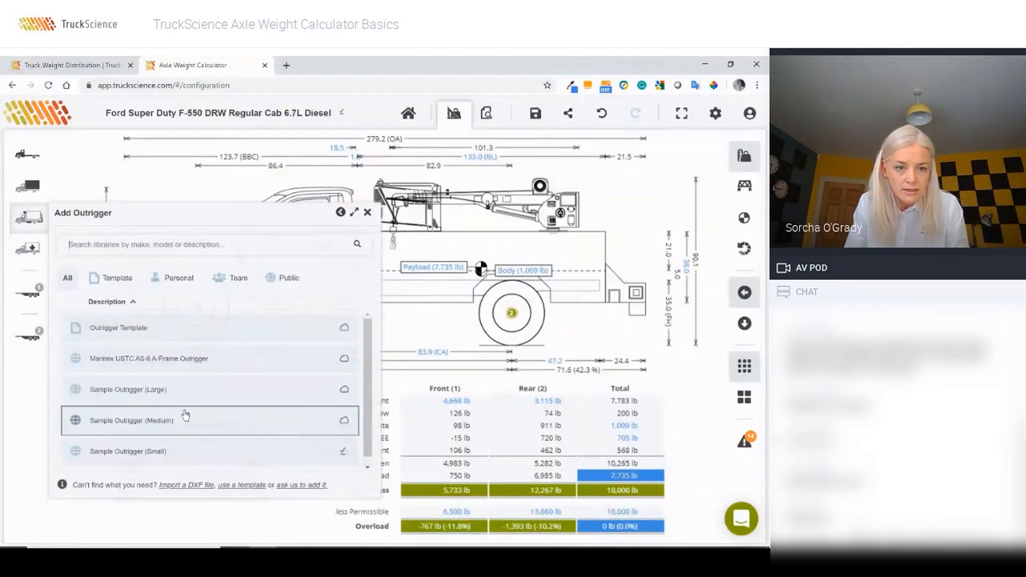
{"action": "left_click", "coordinate": [170, 452]}
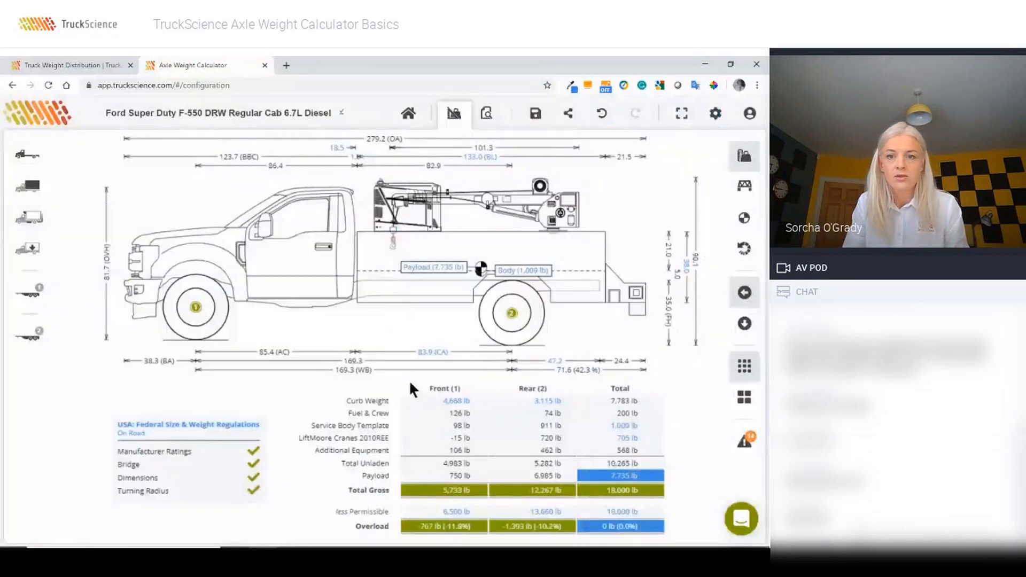
{"action": "left_click", "coordinate": [75, 249]}
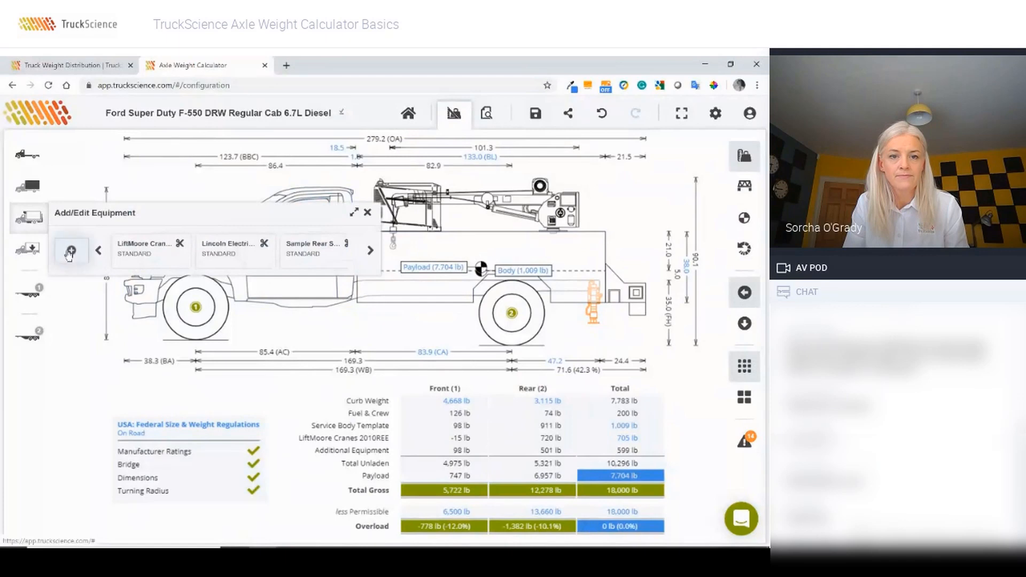
Step: Add a second Sample Outrigger (Small) from the Outrigger equipment category
{"action": "left_click", "coordinate": [71, 251]}
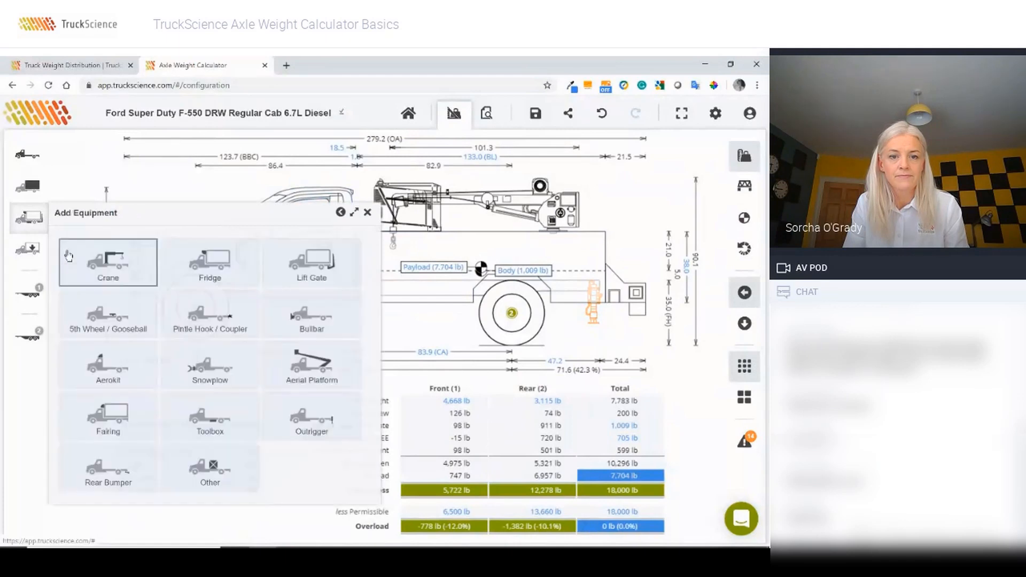
{"action": "left_click", "coordinate": [322, 412]}
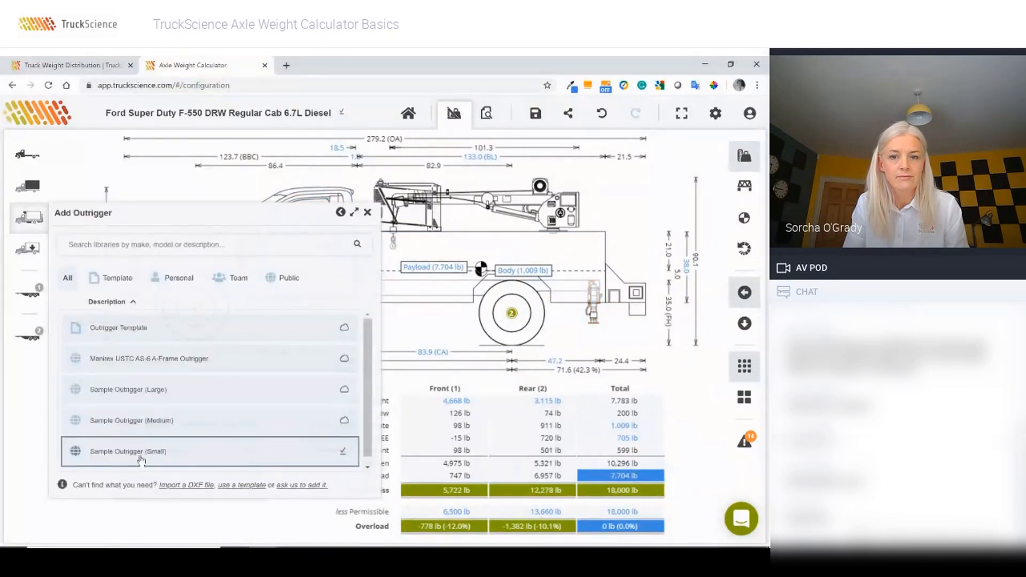
{"action": "left_click", "coordinate": [141, 455]}
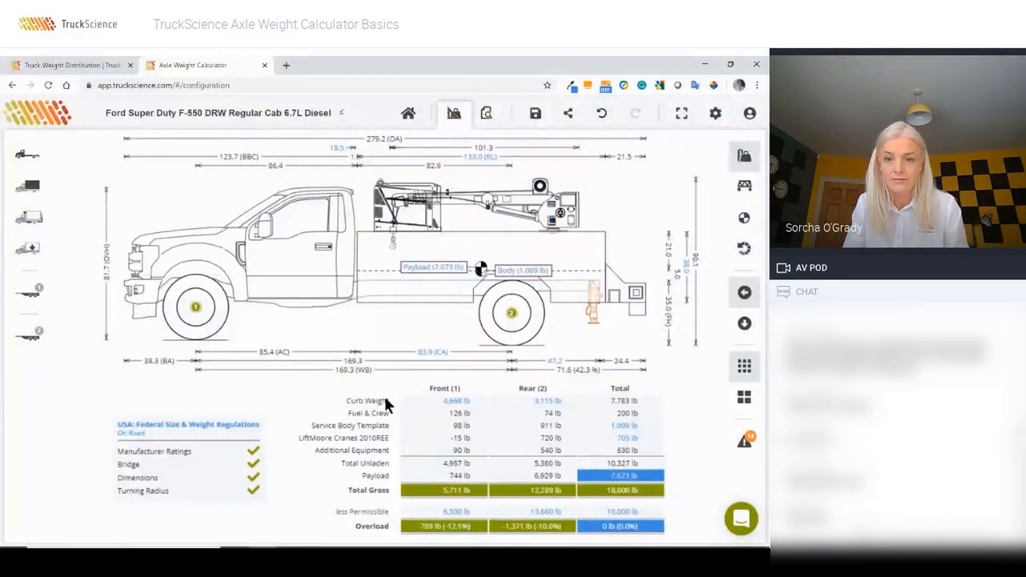
Step: Position the new outrigger 134.0 in behind the cab and -18 in below the chassis
{"action": "left_click", "coordinate": [595, 319]}
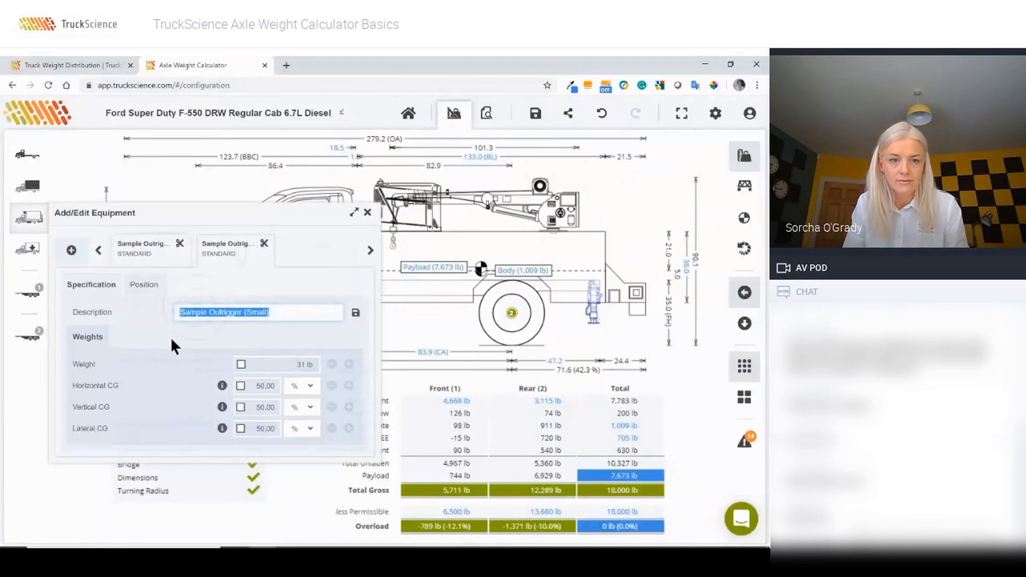
{"action": "left_click", "coordinate": [148, 286]}
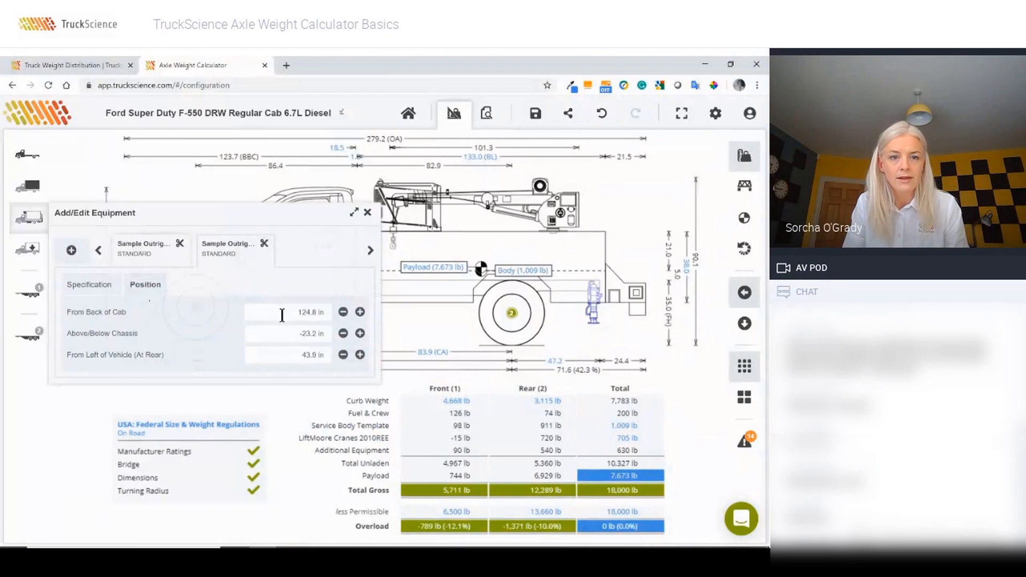
{"action": "left_click", "coordinate": [283, 315]}
{"action": "type", "text": "134"}
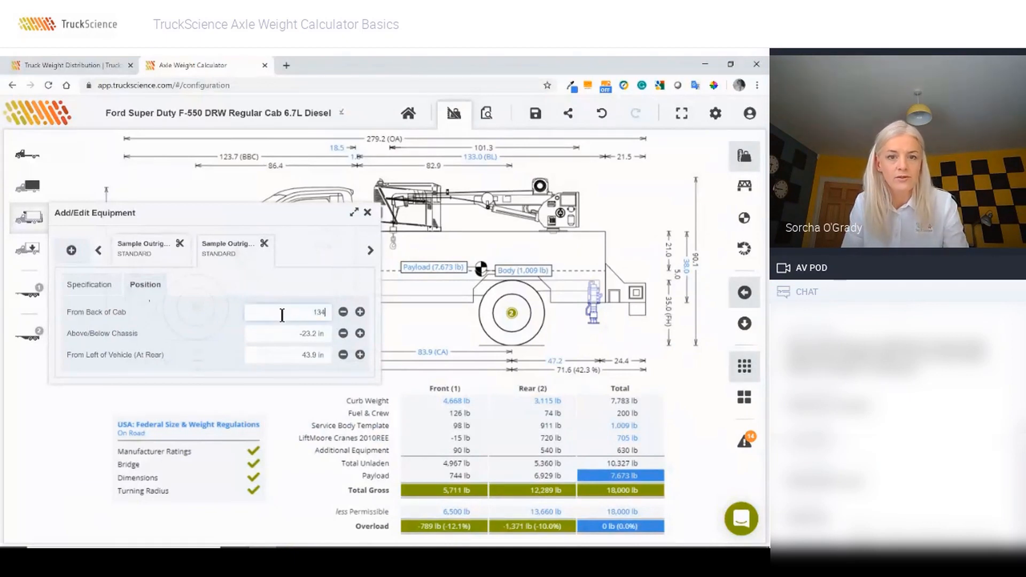
{"action": "left_click", "coordinate": [294, 333]}
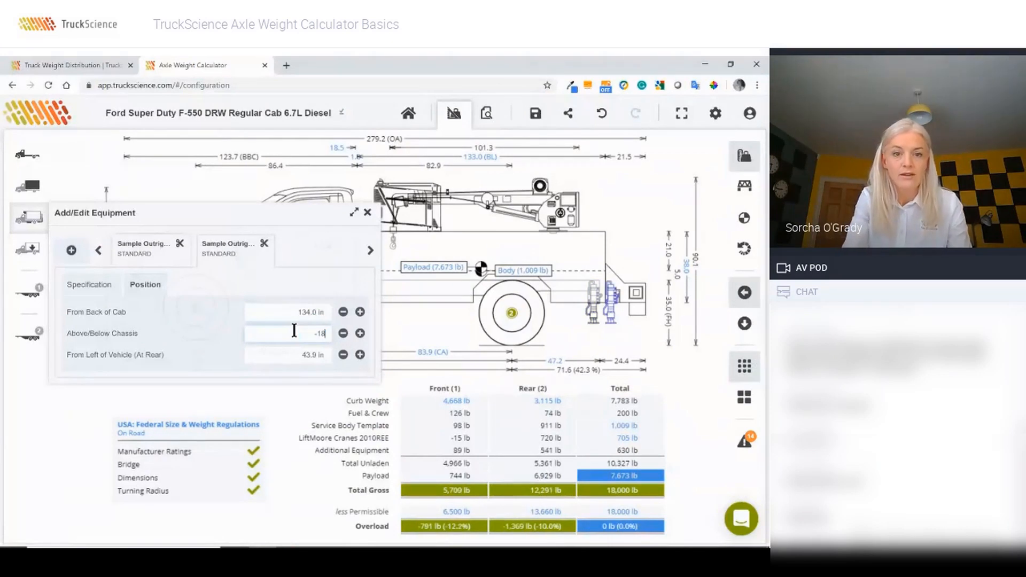
{"action": "type", "text": "-18"}
{"action": "key", "text": "Tab"}
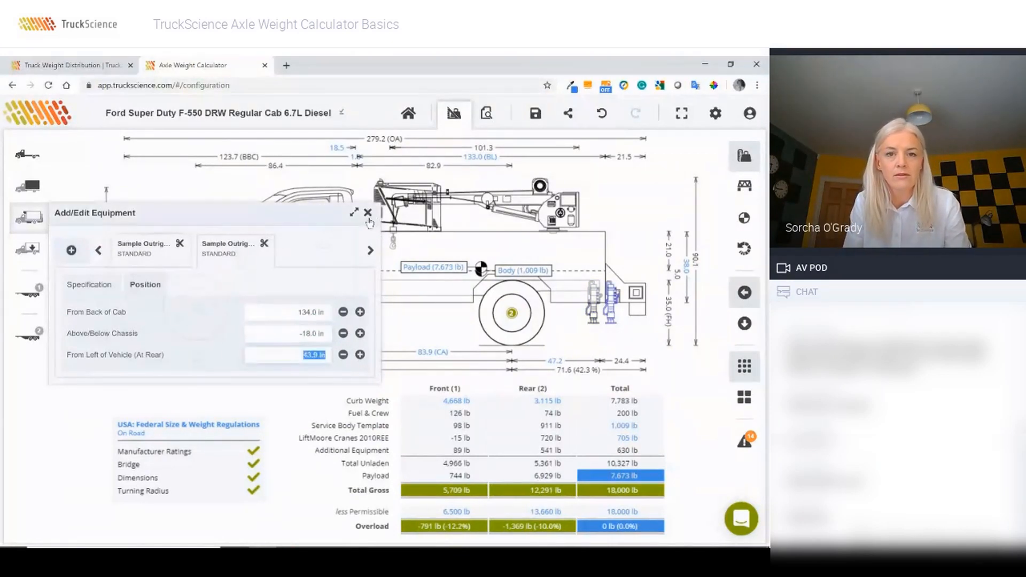
{"action": "left_click", "coordinate": [593, 314]}
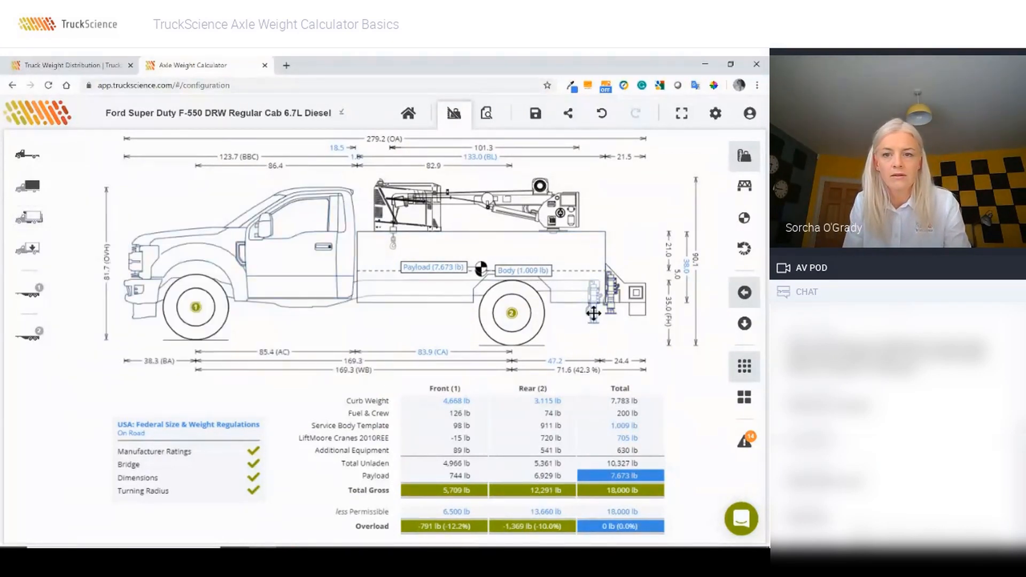
Step: Nudge the rear outrigger rearward and set both service body compartment depths to 25.0 in
{"action": "left_click_drag", "start_coordinate": [594, 312], "coordinate": [608, 305]}
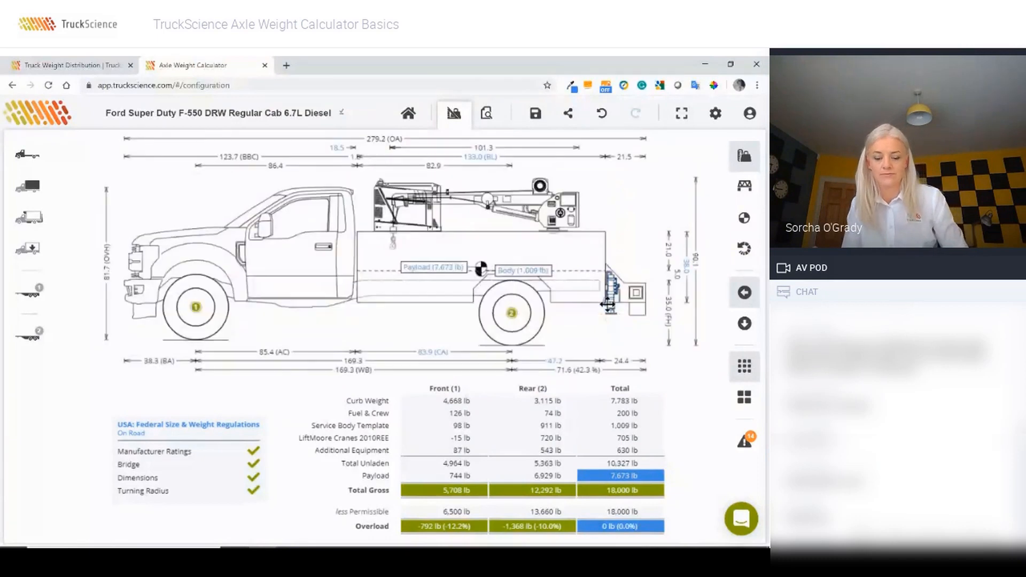
{"action": "left_click", "coordinate": [743, 325]}
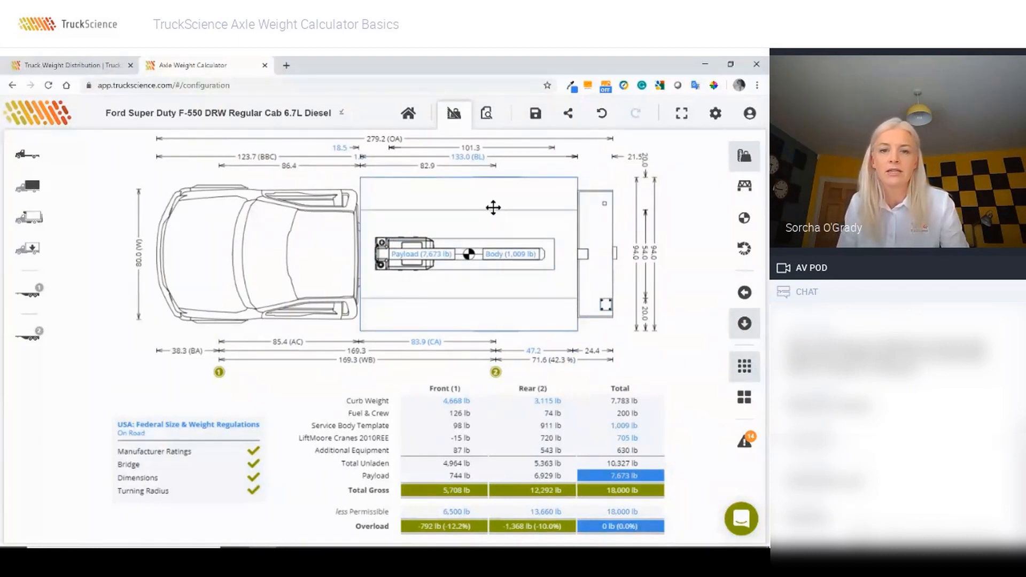
{"action": "double_click", "coordinate": [484, 195]}
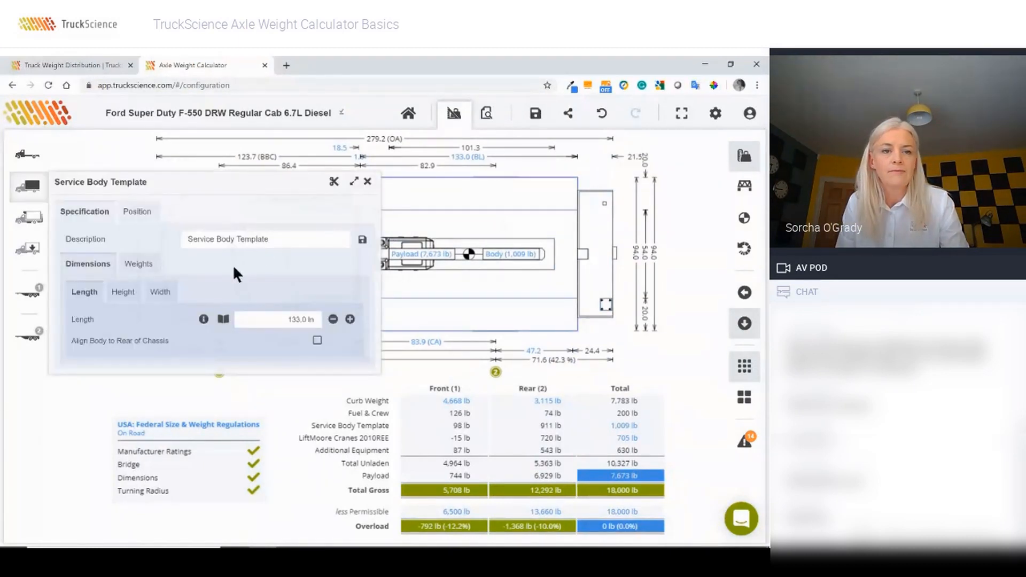
{"action": "left_click", "coordinate": [160, 291]}
{"action": "left_click", "coordinate": [299, 341]}
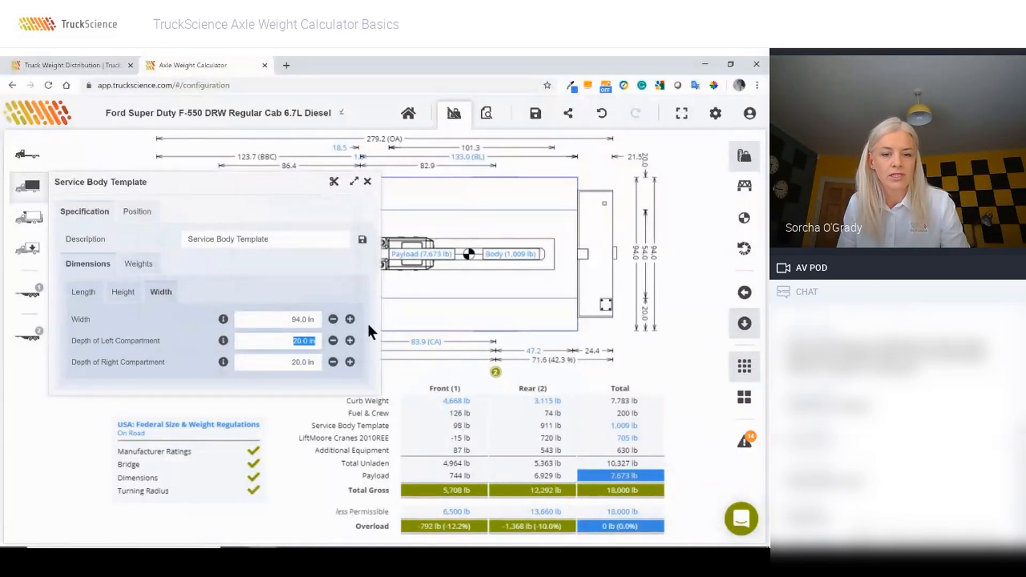
{"action": "type", "text": "25"}
{"action": "key", "text": "Tab"}
{"action": "type", "text": "2"}
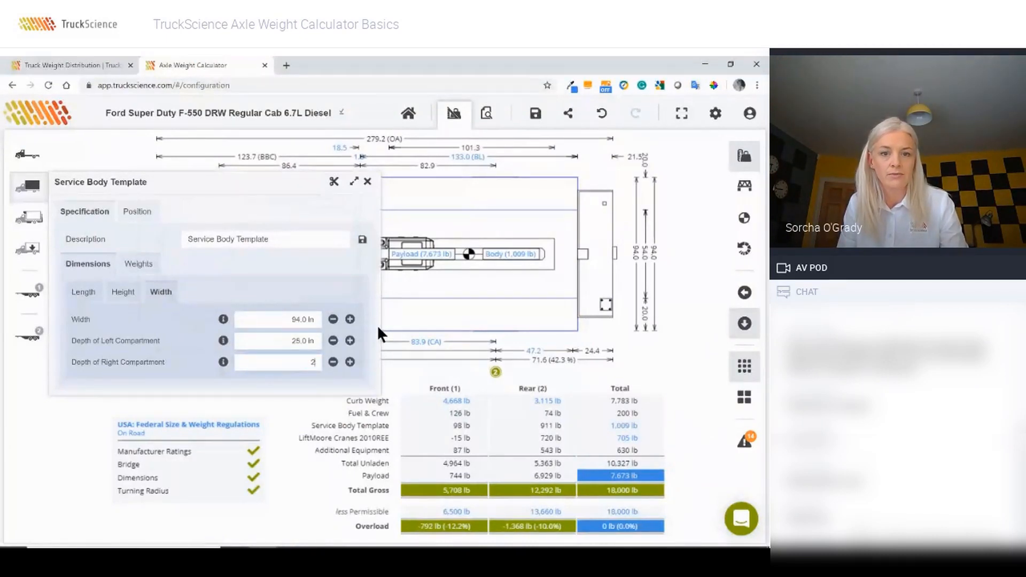
{"action": "type", "text": "5"}
{"action": "key", "text": "Tab"}
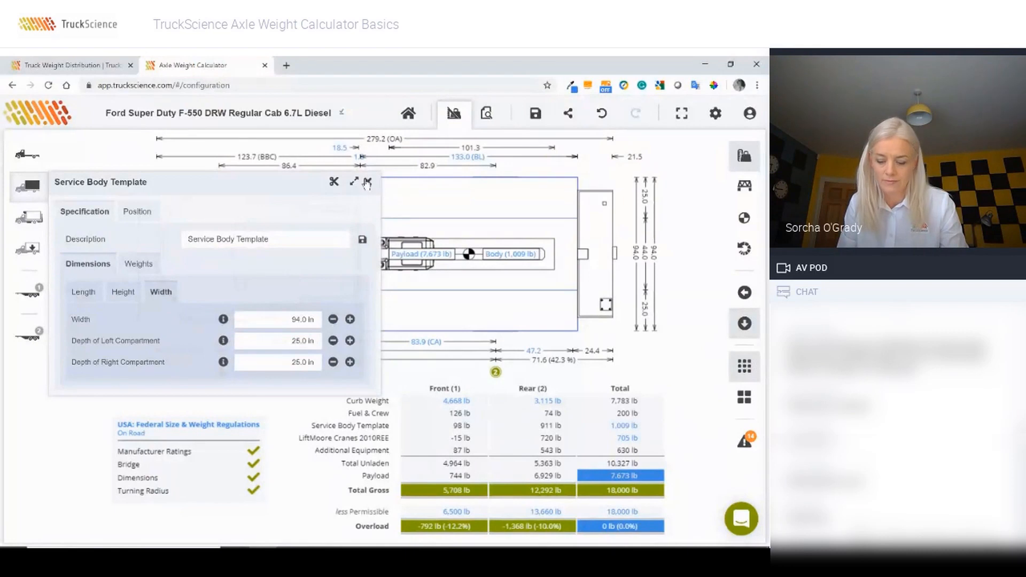
{"action": "left_click", "coordinate": [368, 182]}
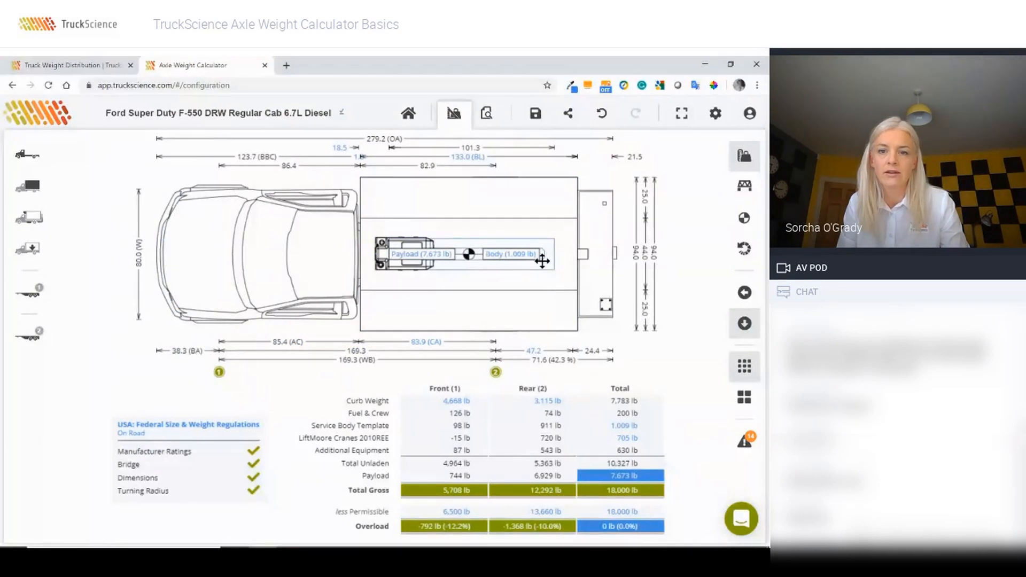
Step: In top view, move the crane to the upper edge and the equipment item to the lower edge
{"action": "mouse_move", "coordinate": [543, 258]}
{"action": "left_mouse_down"}
{"action": "mouse_move", "coordinate": [544, 205]}
{"action": "mouse_move", "coordinate": [524, 230]}
{"action": "left_mouse_up"}
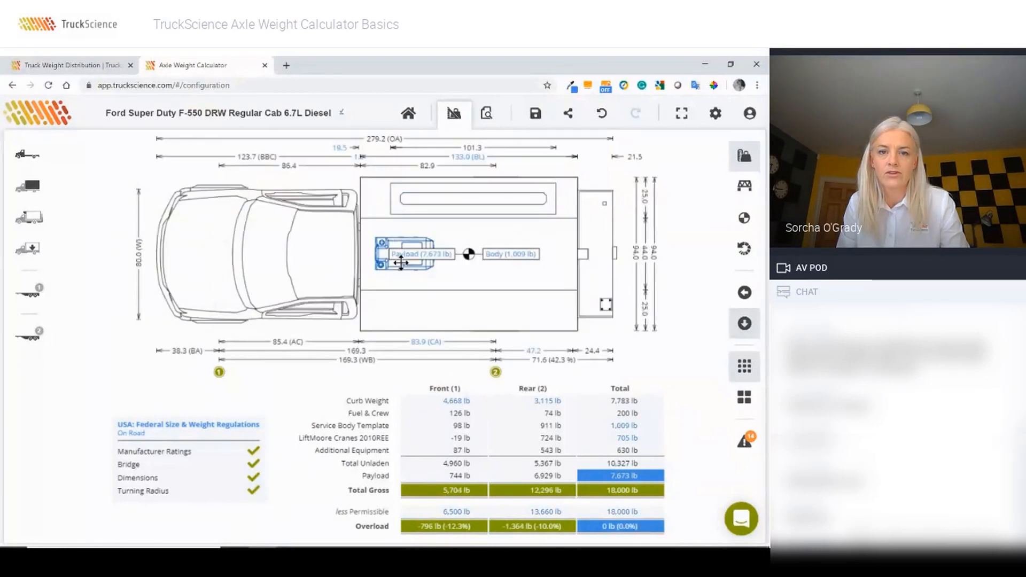
{"action": "left_click_drag", "start_coordinate": [401, 276], "coordinate": [416, 316]}
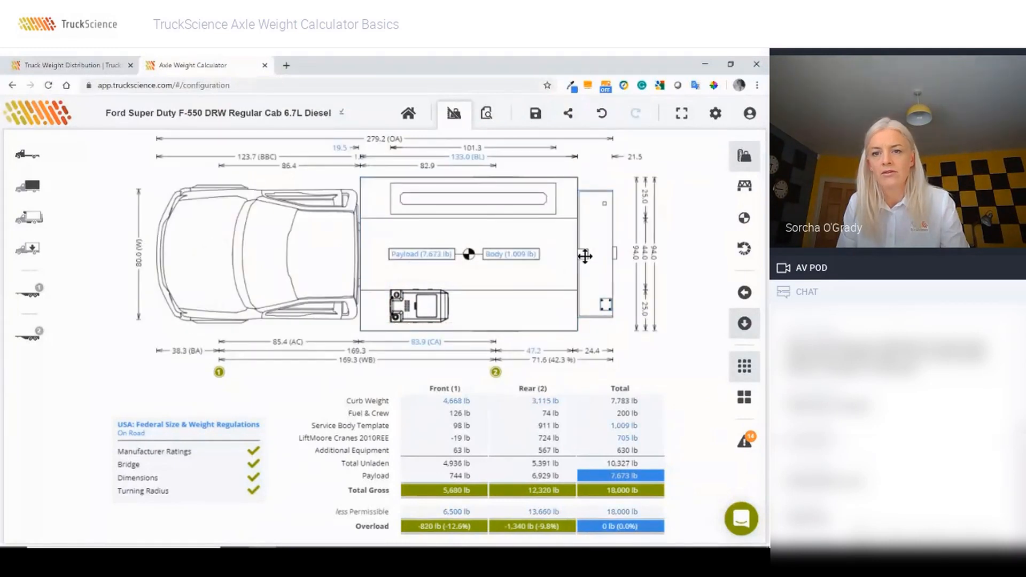
{"action": "mouse_move", "coordinate": [582, 254]}
{"action": "left_mouse_down"}
{"action": "mouse_move", "coordinate": [582, 326]}
{"action": "mouse_move", "coordinate": [592, 262]}
{"action": "mouse_move", "coordinate": [583, 182]}
{"action": "mouse_move", "coordinate": [632, 194]}
{"action": "mouse_move", "coordinate": [584, 182]}
{"action": "mouse_move", "coordinate": [578, 203]}
{"action": "left_mouse_up"}
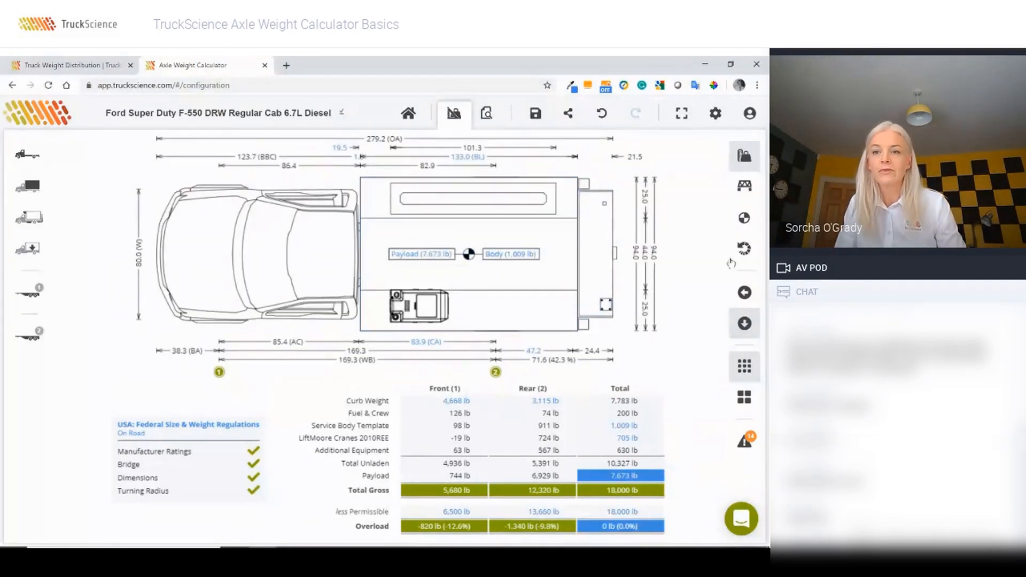
Step: Return the drawing to side view and begin sharing the calculation
{"action": "left_click", "coordinate": [746, 293]}
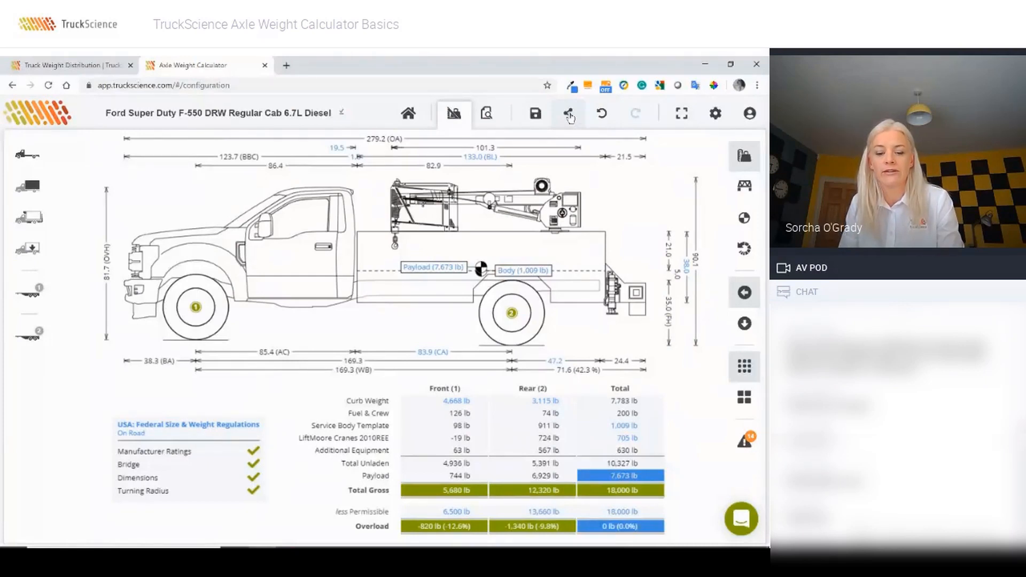
{"action": "left_click", "coordinate": [569, 113]}
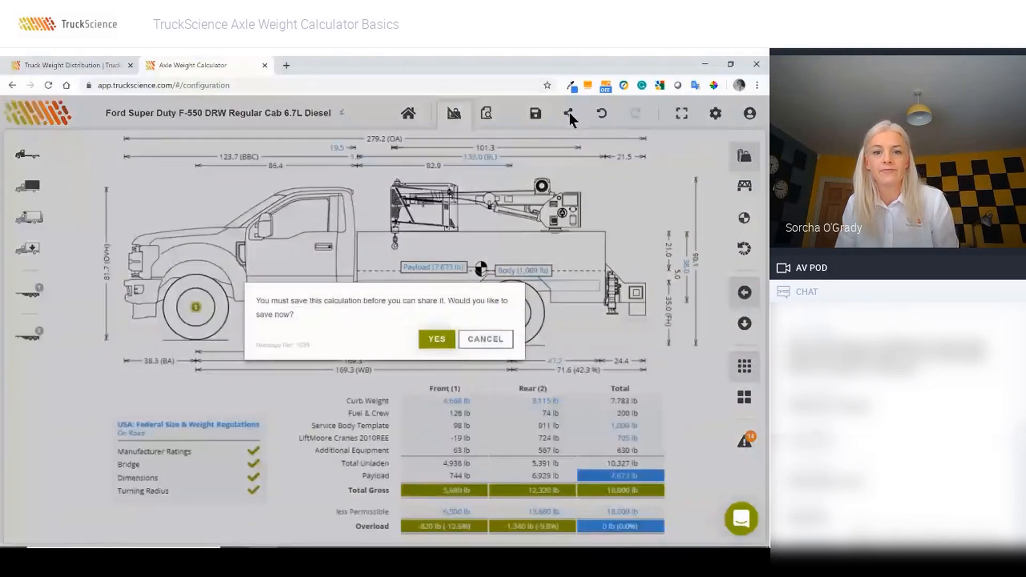
Step: Save the calculation, prefixing its description with 2 to read '2Ford Super Duty F-550 DRW Regular Cab 6.7L Diesel'
{"action": "left_click", "coordinate": [441, 340]}
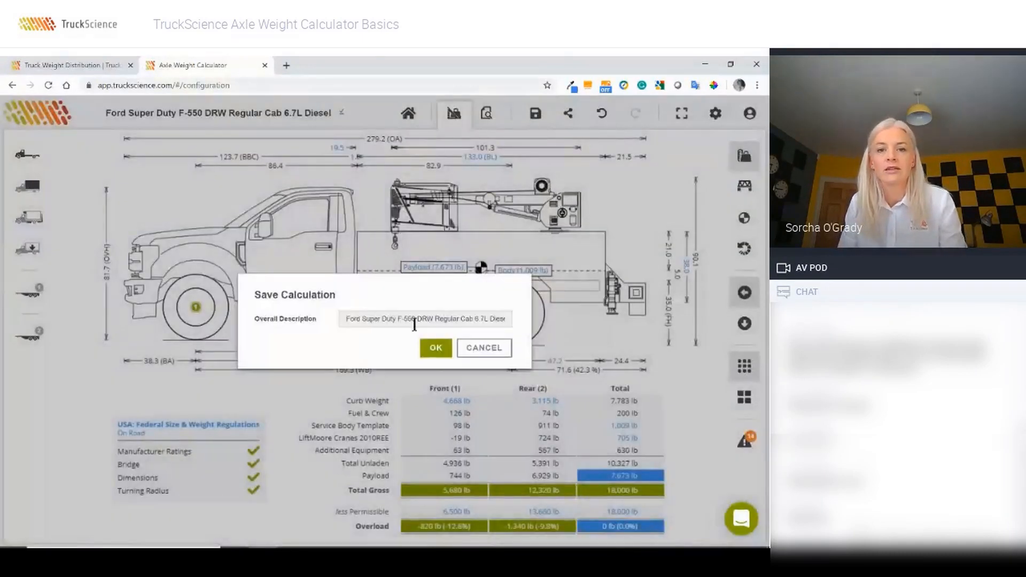
{"action": "left_click", "coordinate": [347, 320]}
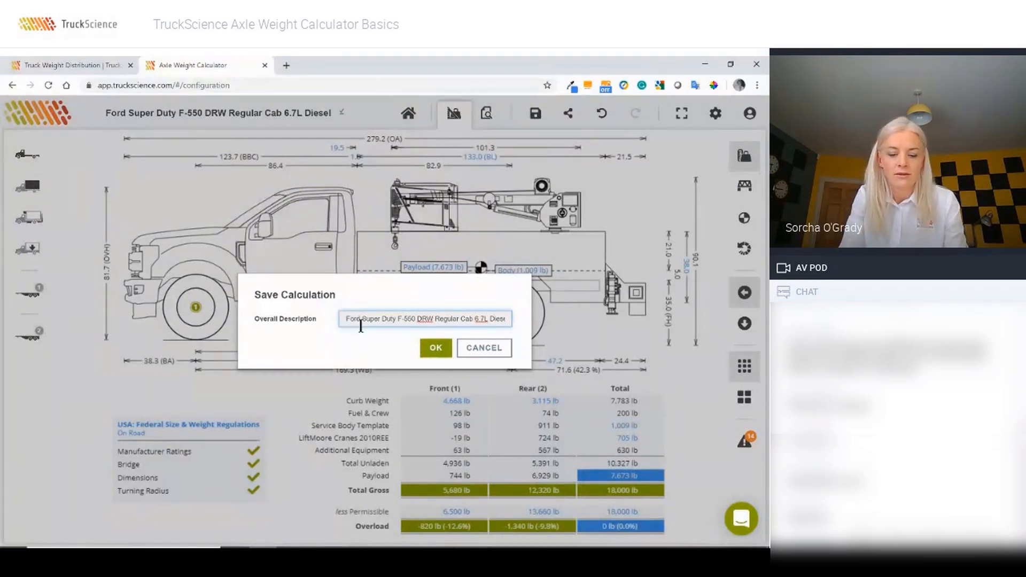
{"action": "type", "text": "2"}
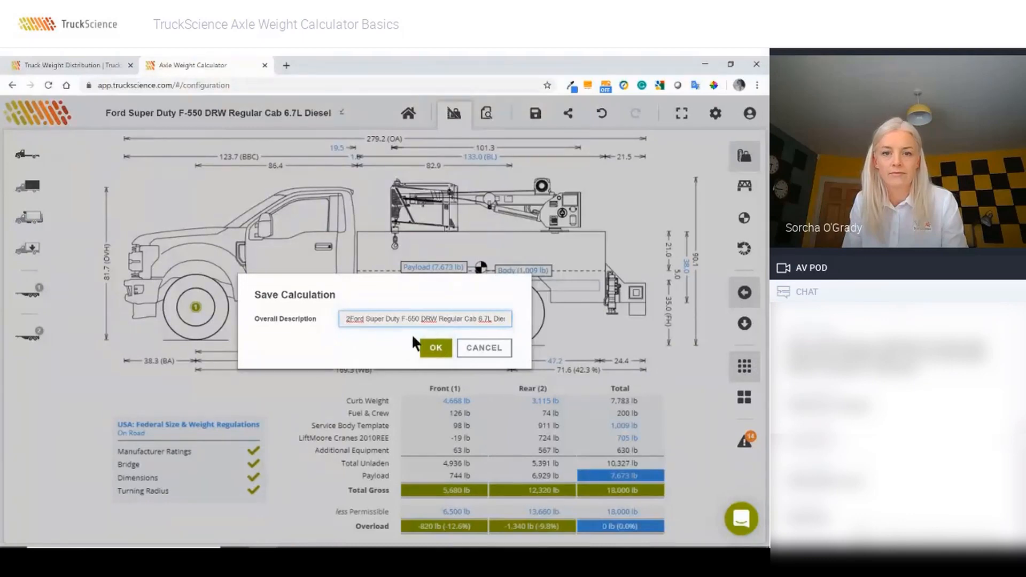
{"action": "left_click", "coordinate": [431, 352]}
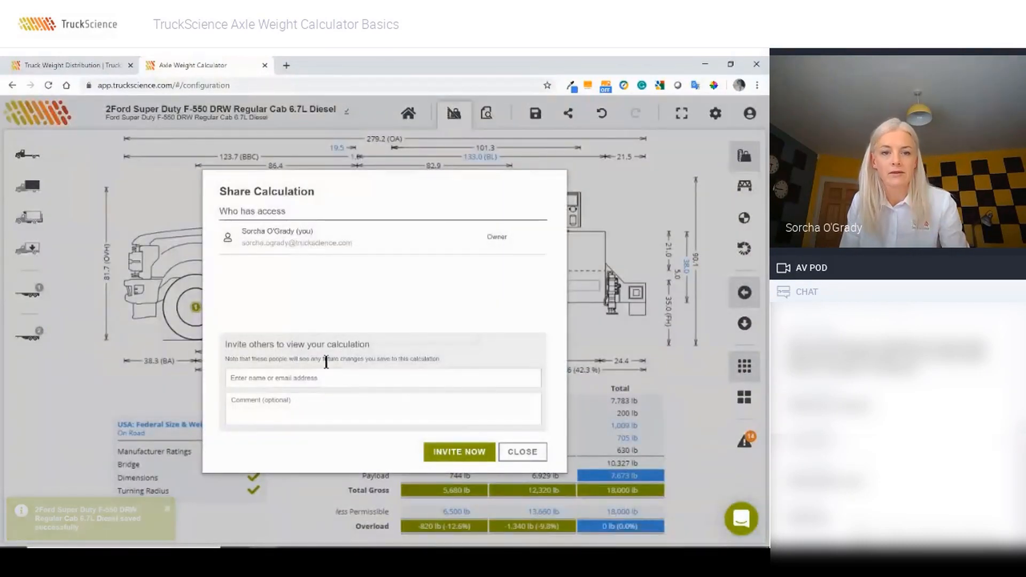
Step: Invite the suggested colleague to view the calculation, then open the LiftMoore 2010REE crane's details
{"action": "left_click", "coordinate": [261, 379]}
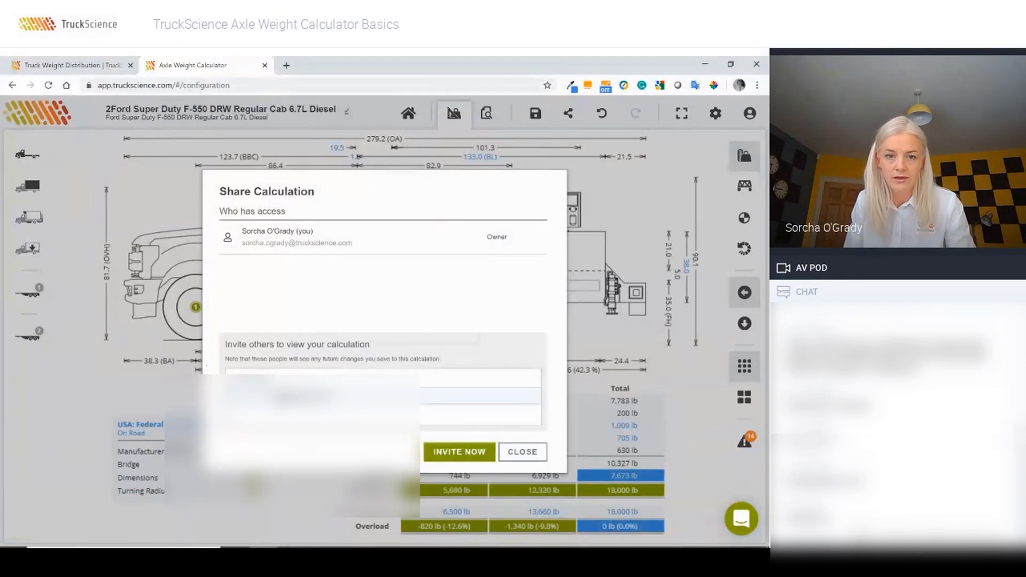
{"action": "left_click", "coordinate": [279, 394]}
{"action": "left_click", "coordinate": [493, 315]}
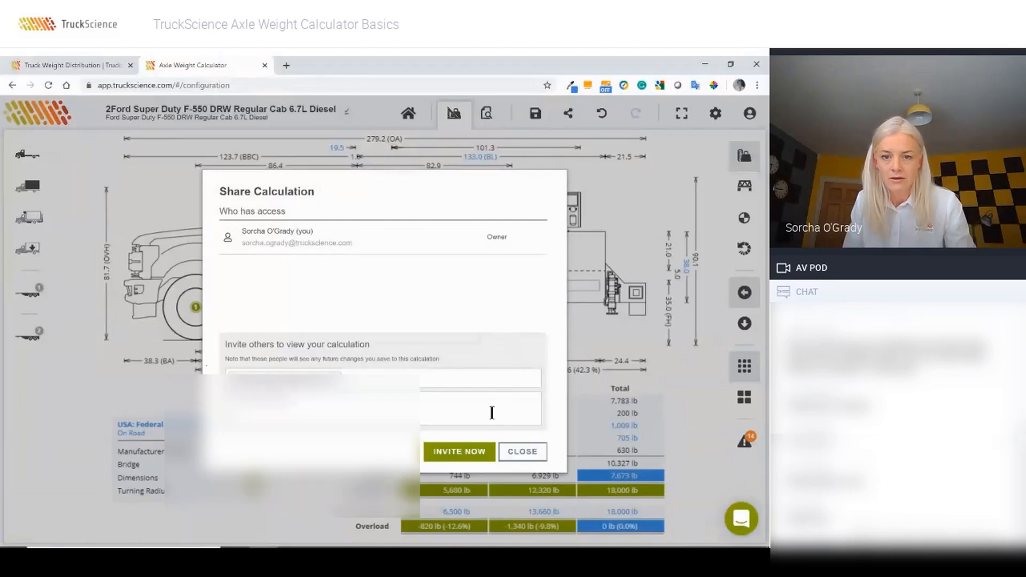
{"action": "left_click", "coordinate": [460, 453]}
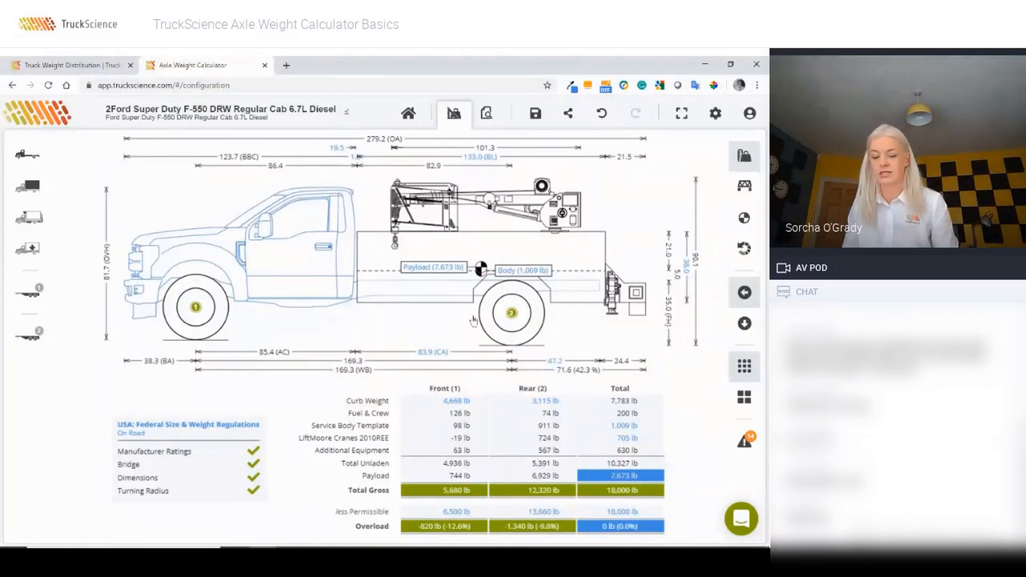
{"action": "double_click", "coordinate": [430, 249]}
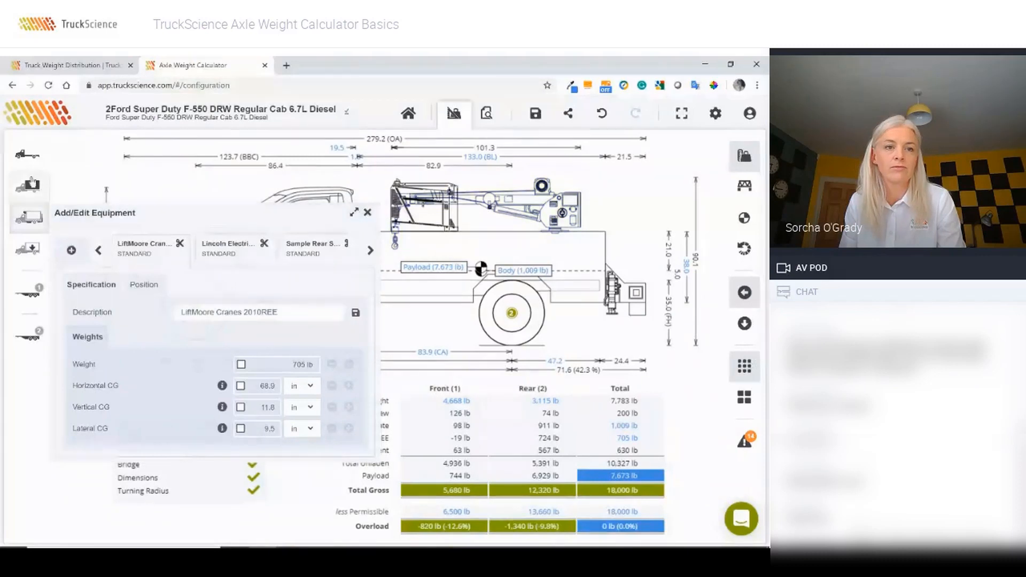
Step: Switch to the Service Body Template settings and cut the body from the truck
{"action": "left_click", "coordinate": [26, 187]}
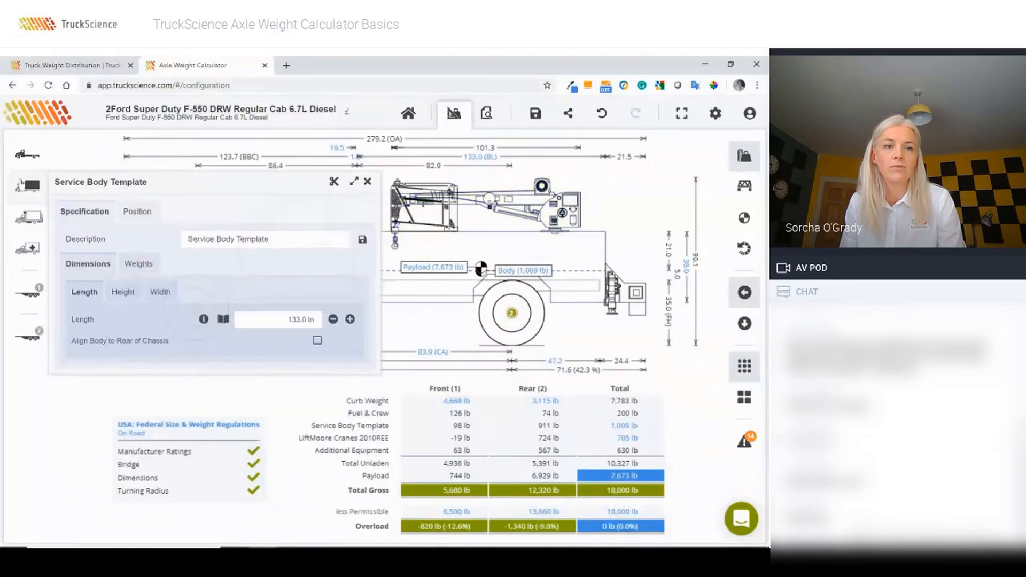
{"action": "left_click", "coordinate": [333, 185]}
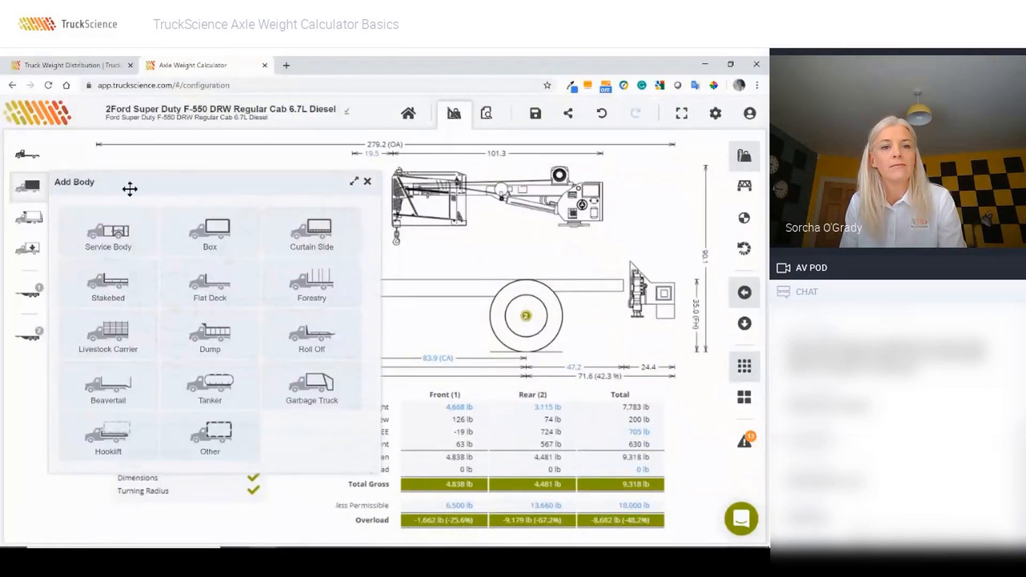
Step: Choose Service Body in Add Body and start importing a body from a DXF file
{"action": "left_click", "coordinate": [113, 236]}
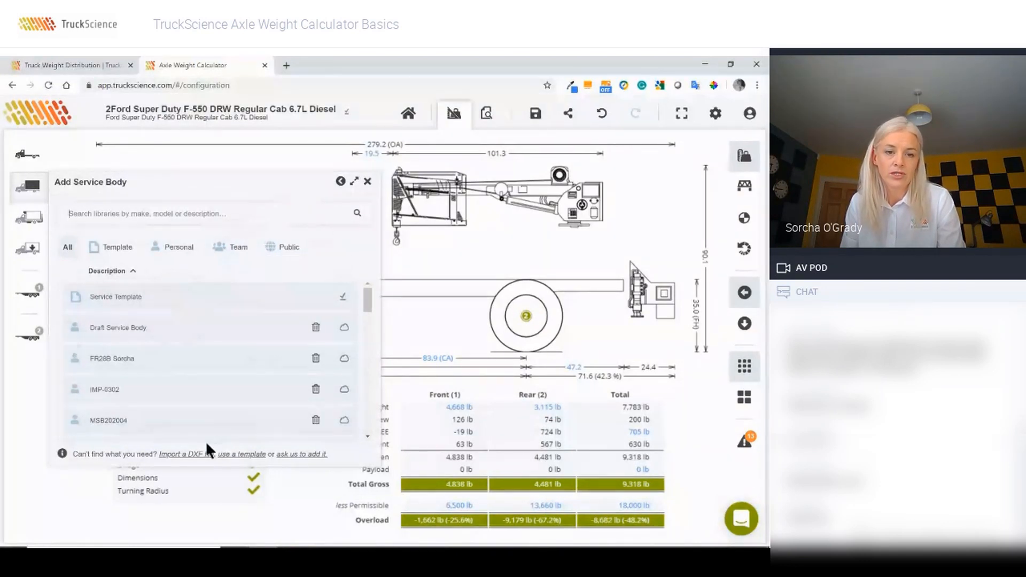
{"action": "left_click", "coordinate": [190, 455]}
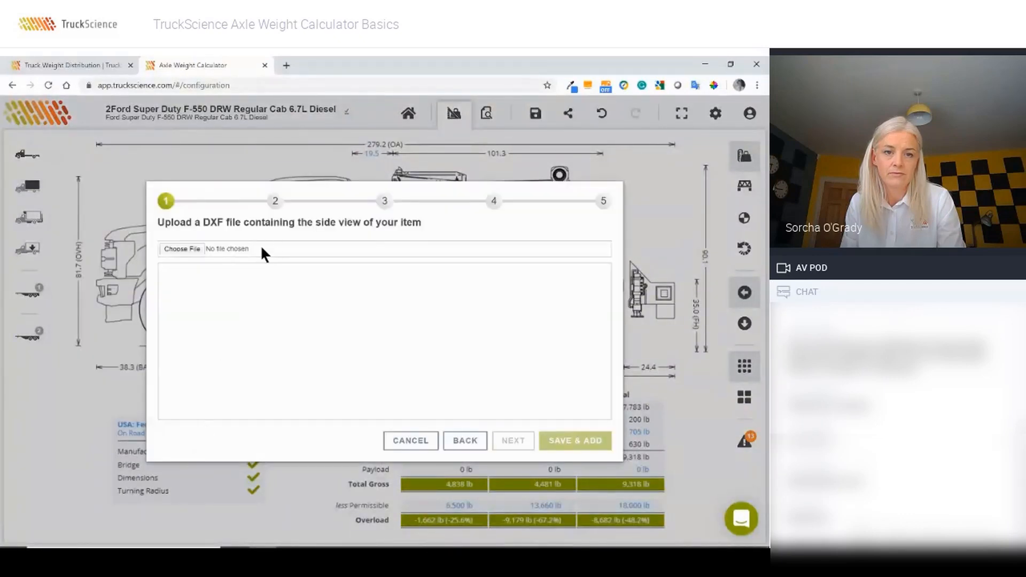
Step: Load serviceside1.DXF into the import wizard and keep its default (0,0) position
{"action": "left_click", "coordinate": [195, 250]}
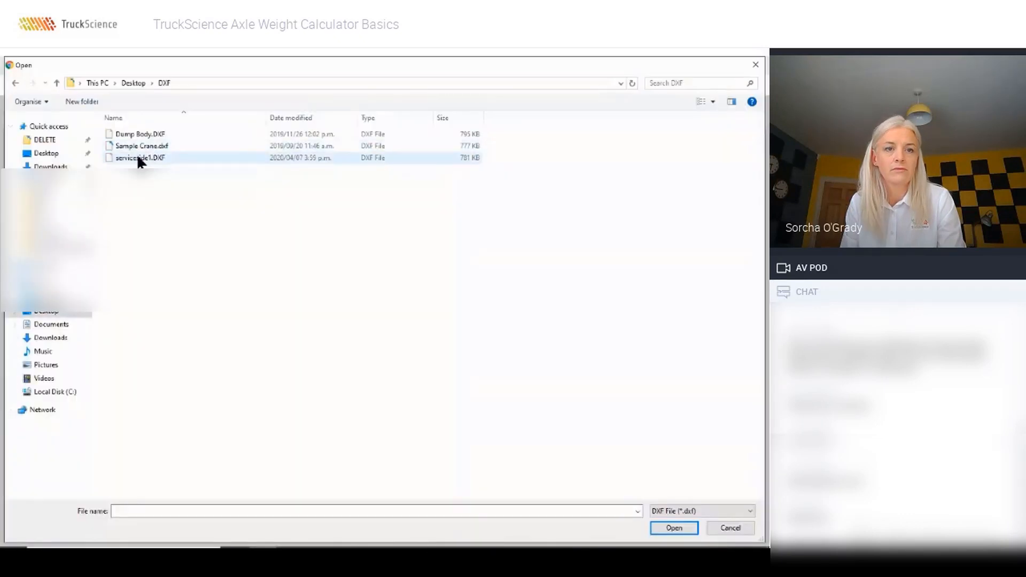
{"action": "left_click", "coordinate": [137, 159]}
{"action": "double_click", "coordinate": [138, 158]}
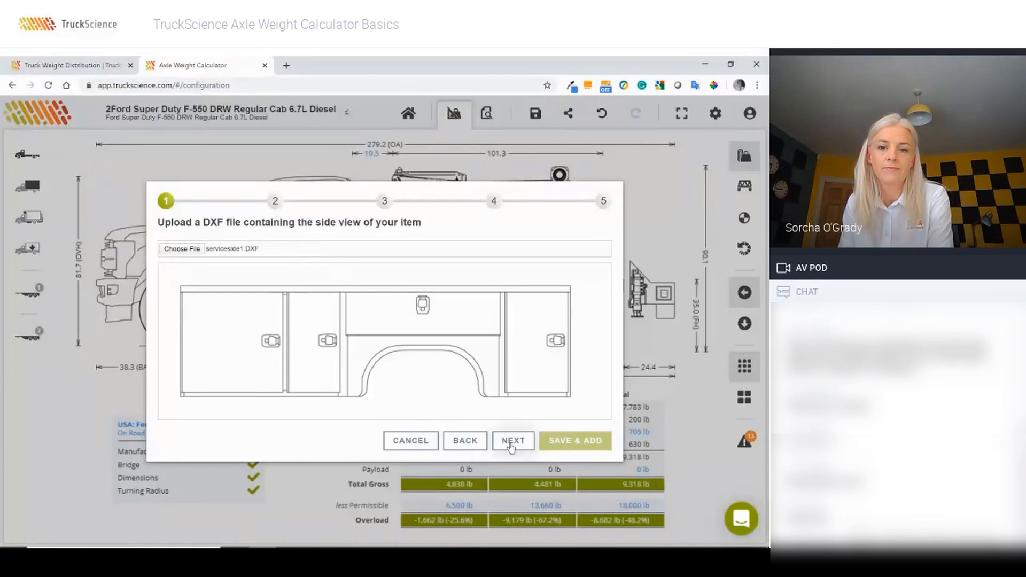
{"action": "left_click", "coordinate": [512, 443]}
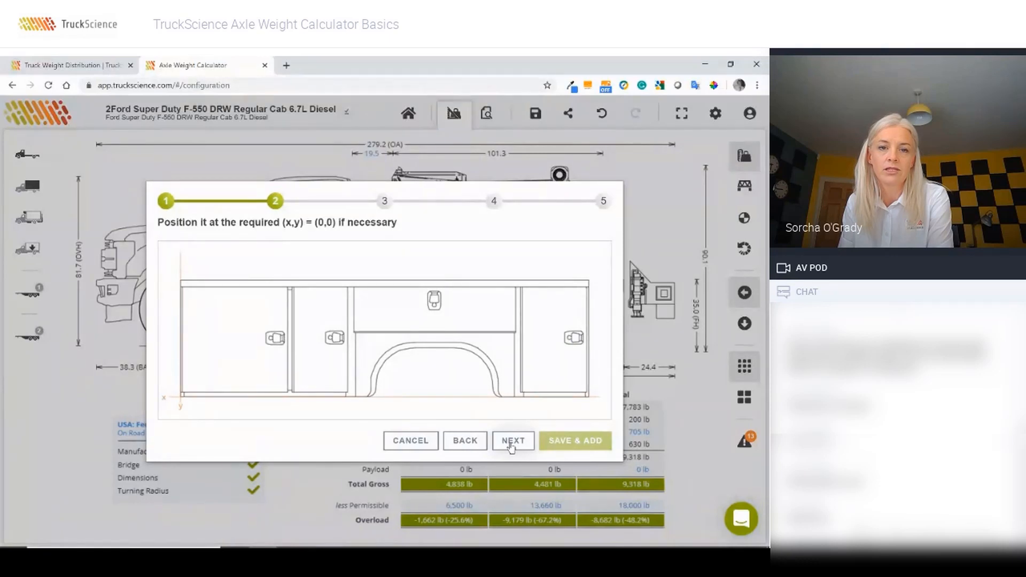
{"action": "left_click", "coordinate": [511, 444]}
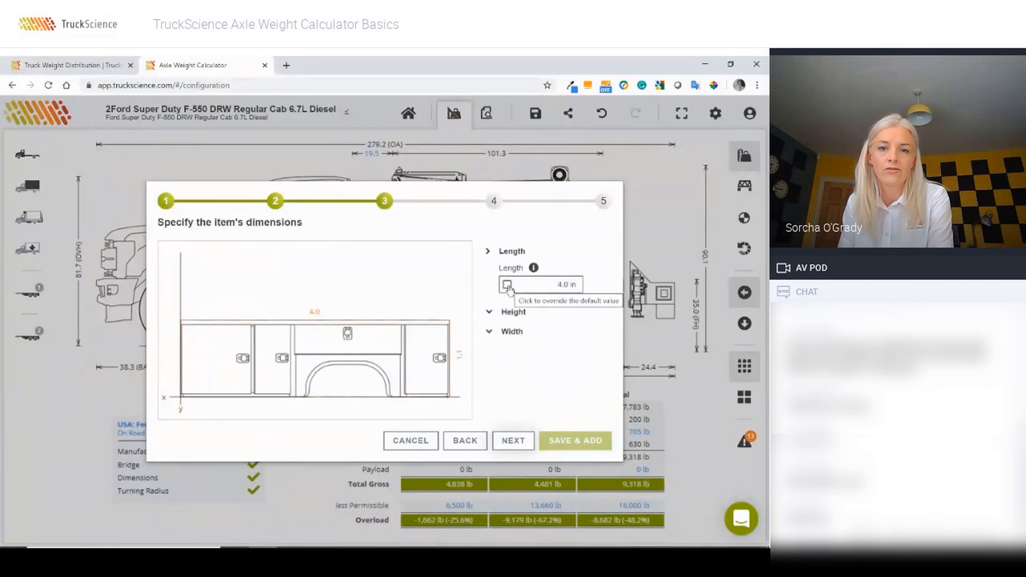
Step: Override the body length to 133 in and the crossmember height to 5 in
{"action": "left_click", "coordinate": [507, 285]}
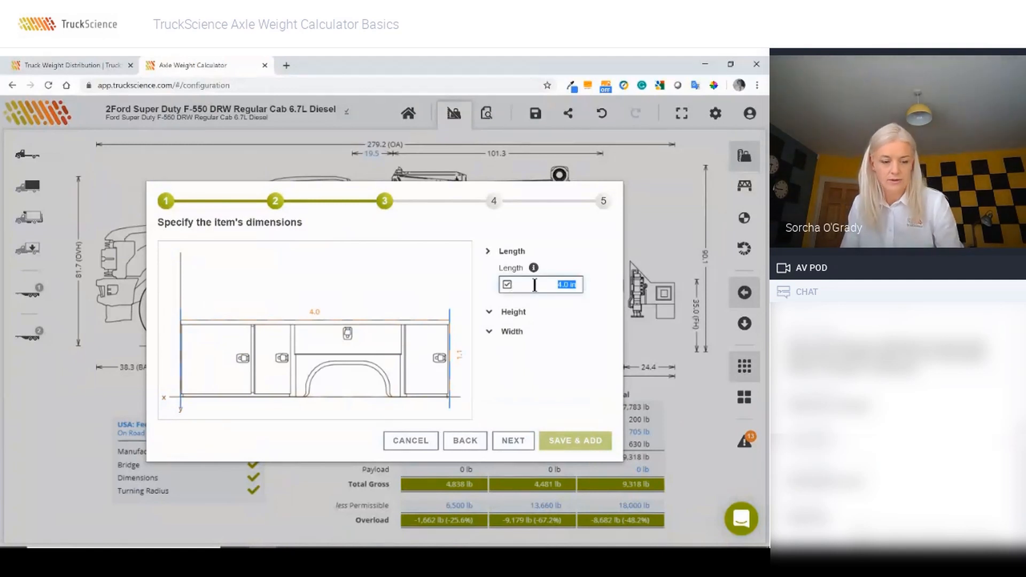
{"action": "type", "text": "133"}
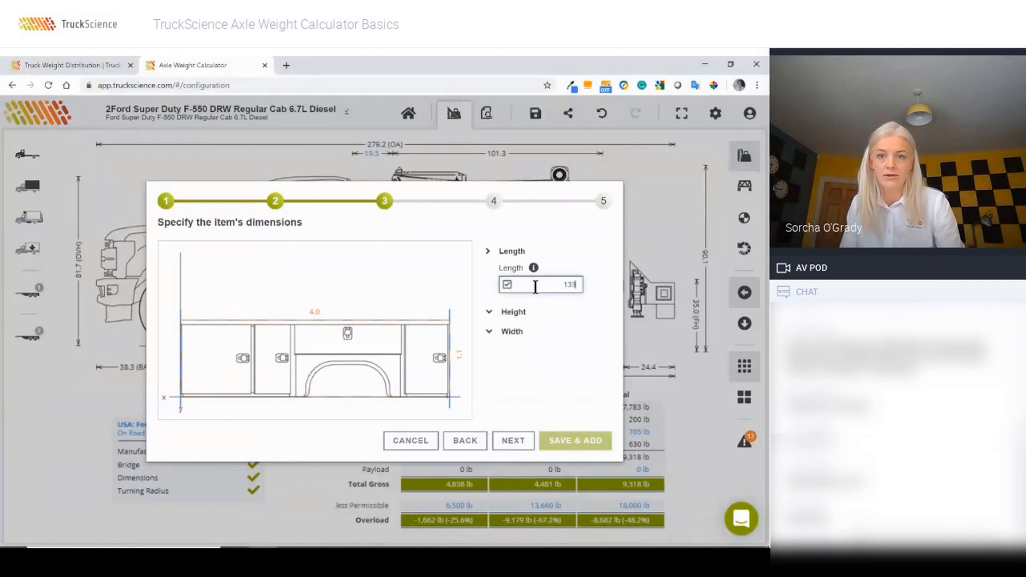
{"action": "left_click", "coordinate": [488, 312]}
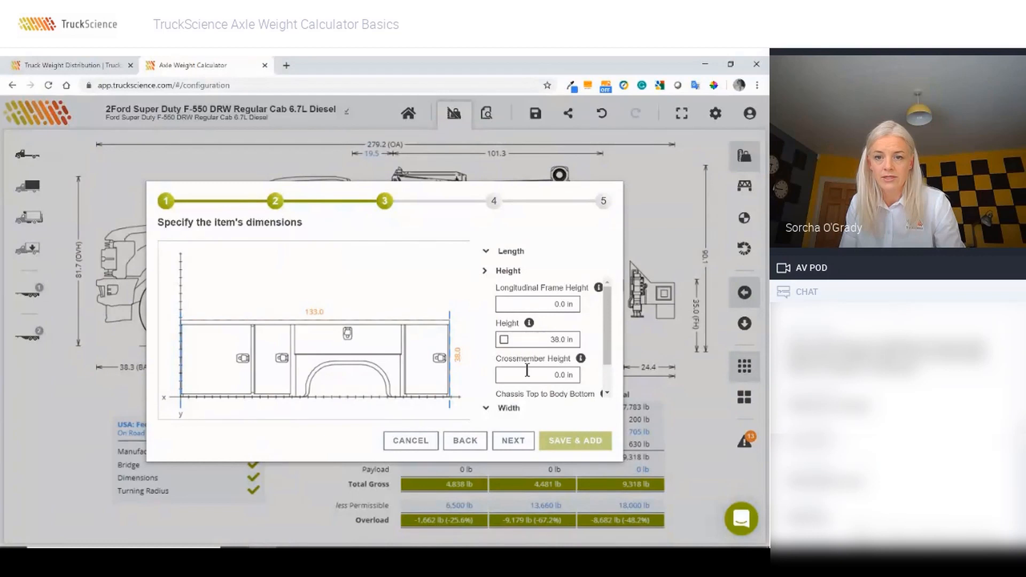
{"action": "left_click", "coordinate": [528, 375]}
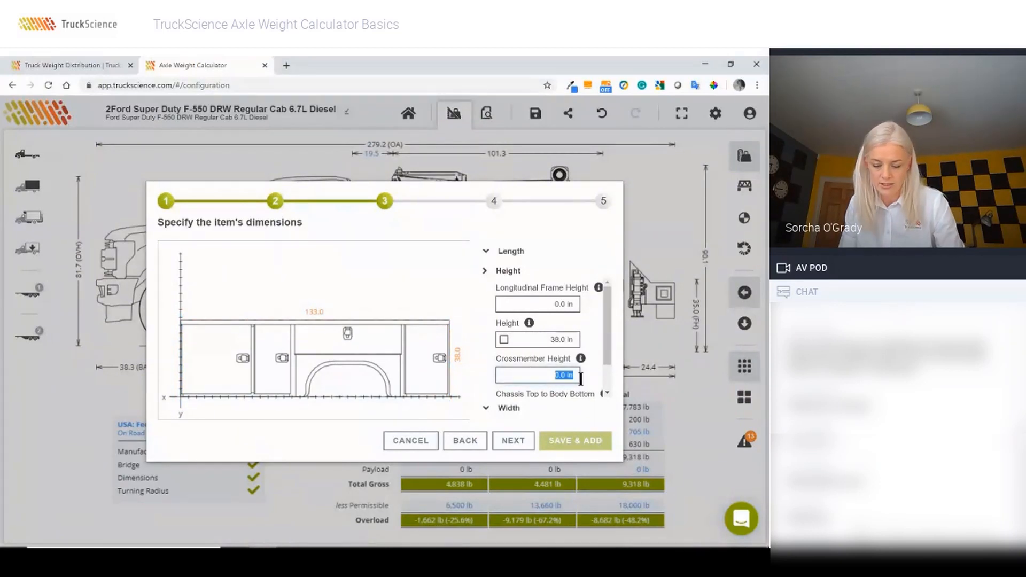
{"action": "type", "text": "5"}
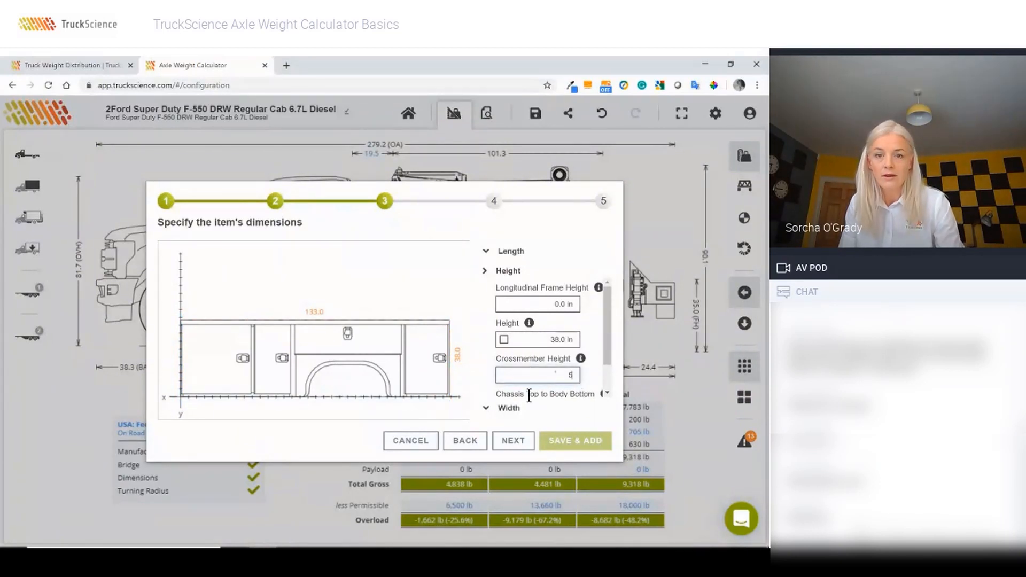
Step: Set the body width to 94 in with 25 in left and right compartment depths
{"action": "left_click", "coordinate": [506, 409]}
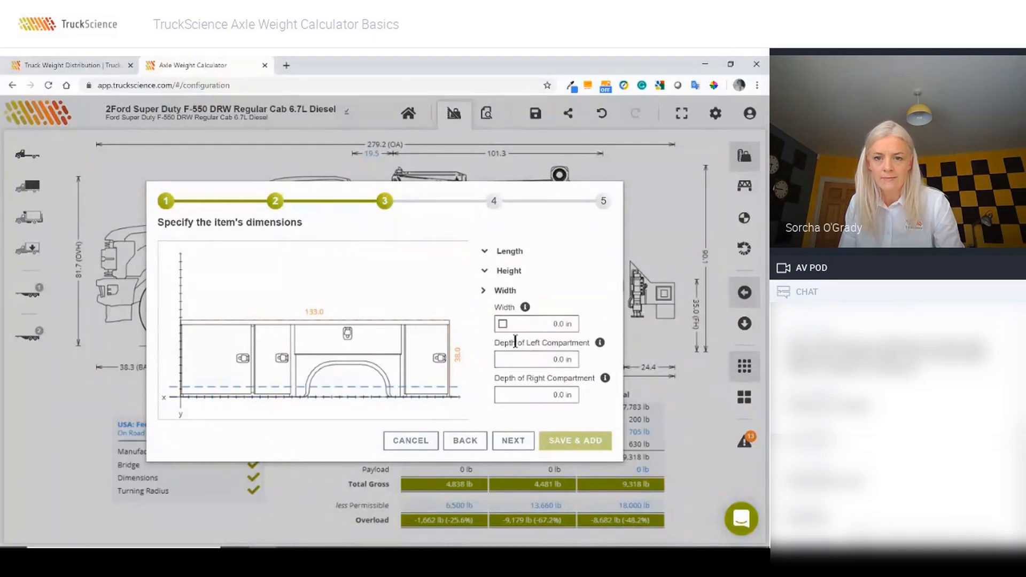
{"action": "left_click", "coordinate": [503, 325]}
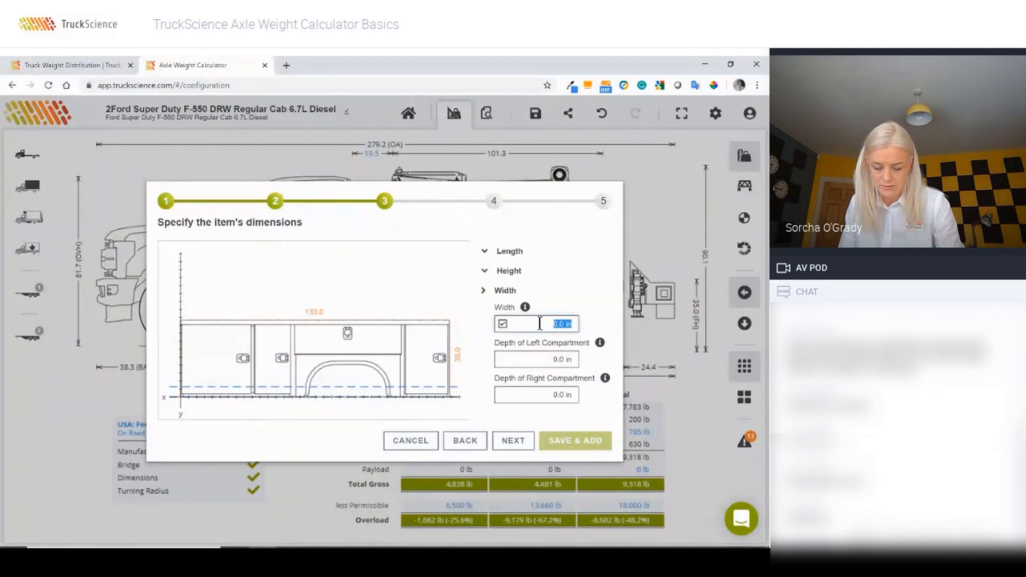
{"action": "type", "text": "94"}
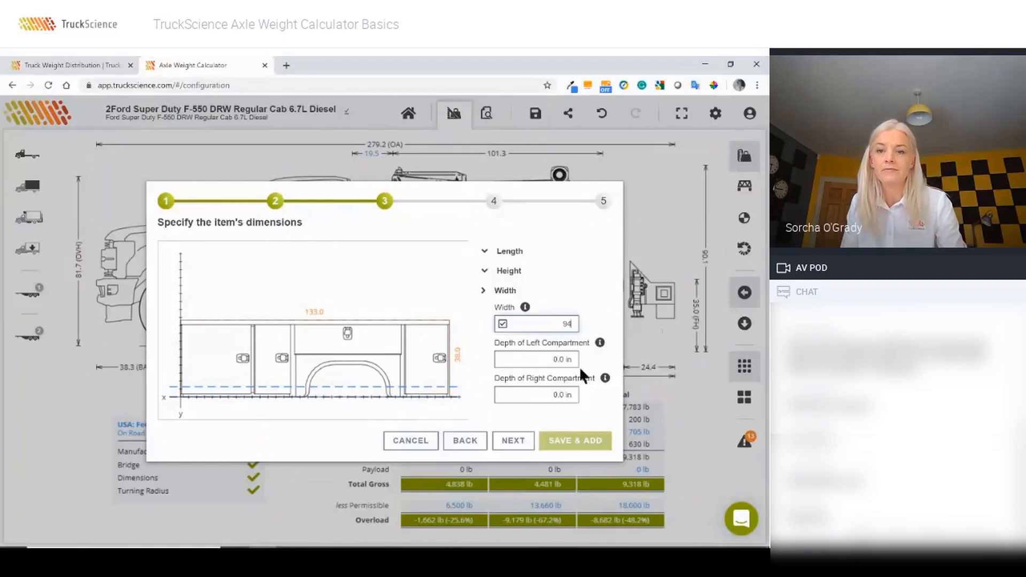
{"action": "key", "text": "Tab"}
{"action": "type", "text": "25"}
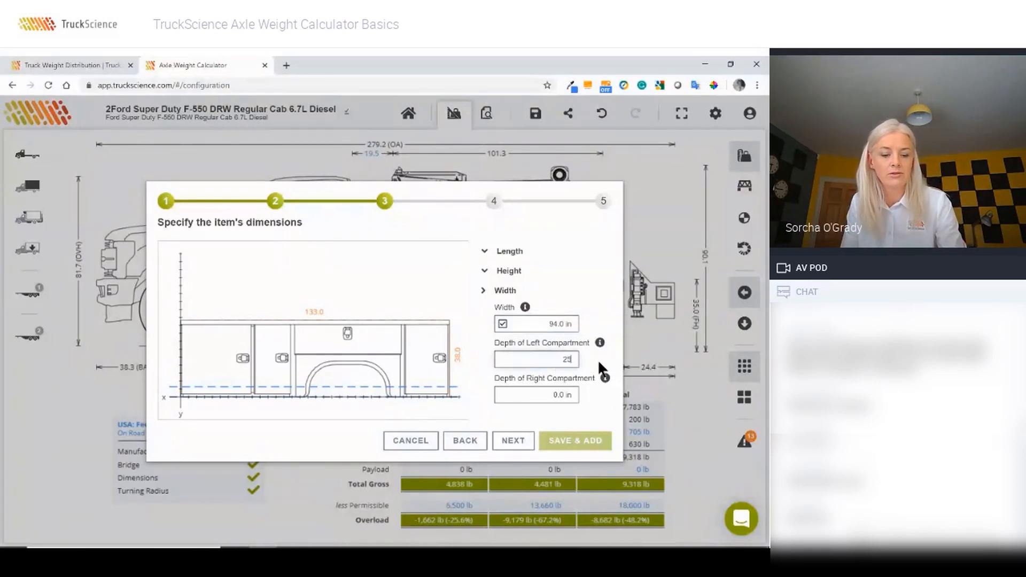
{"action": "key", "text": "Tab"}
{"action": "type", "text": "25"}
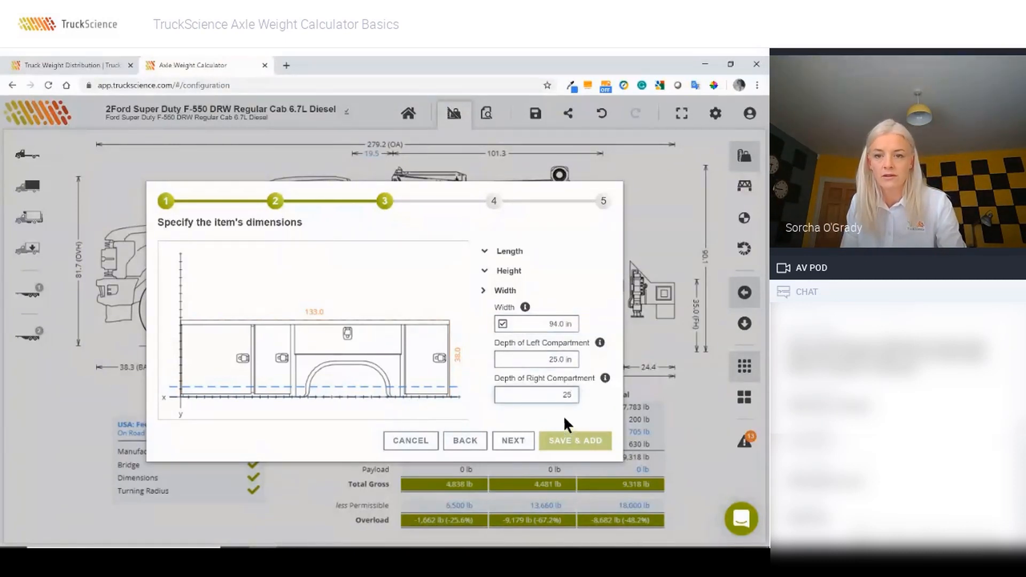
{"action": "left_click", "coordinate": [514, 443]}
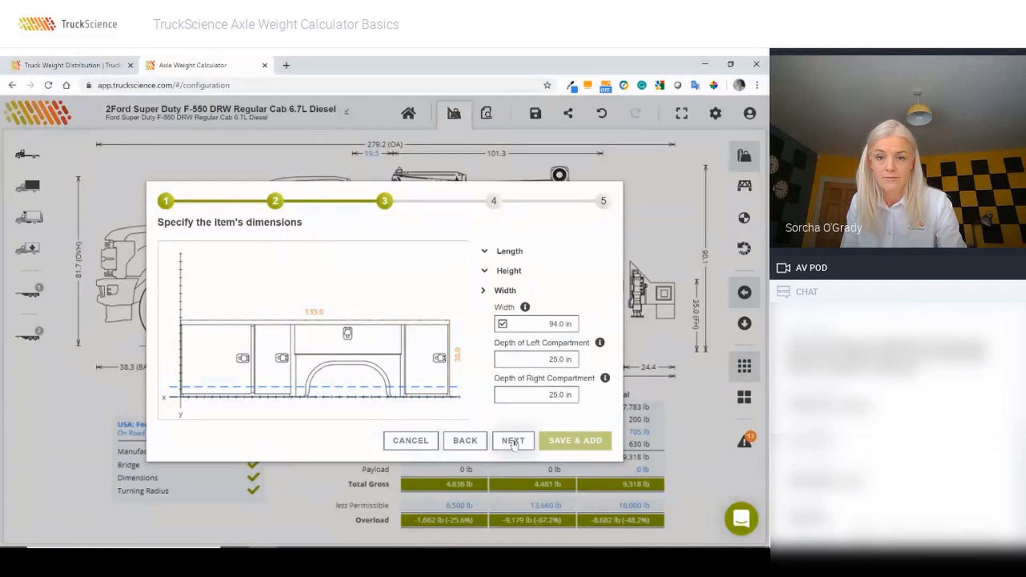
Step: Enter a body weight of 997 lb for the imported service body
{"action": "left_click", "coordinate": [514, 444]}
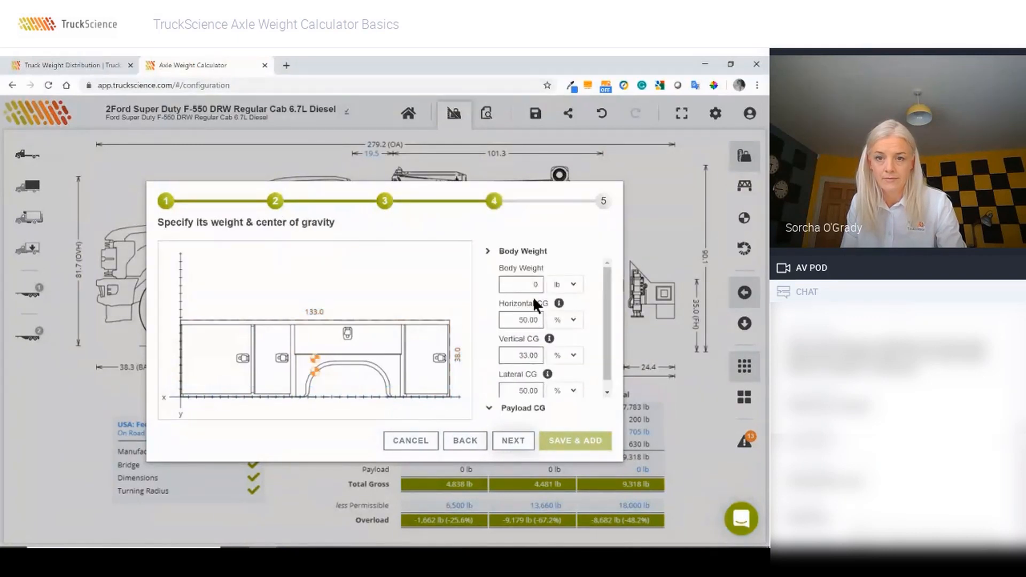
{"action": "double_click", "coordinate": [540, 288]}
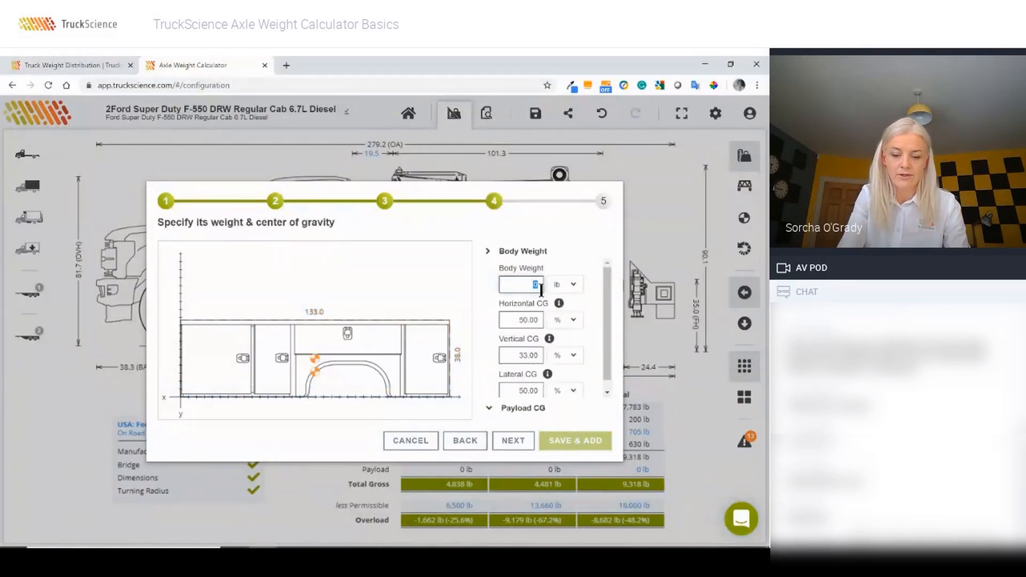
{"action": "type", "text": "997"}
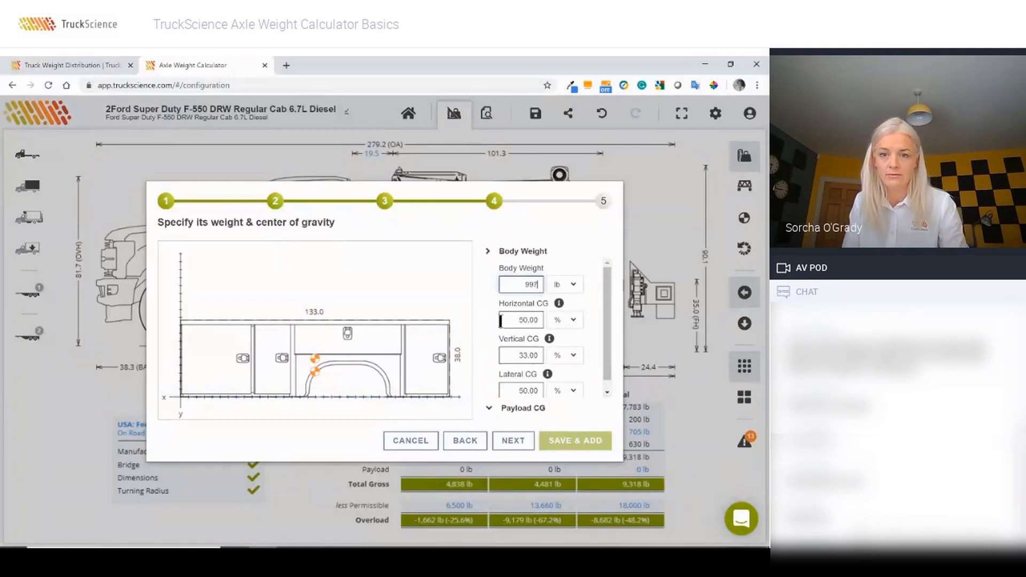
{"action": "scroll", "coordinate": [505, 322], "scroll_direction": "down", "scroll_amount": 1}
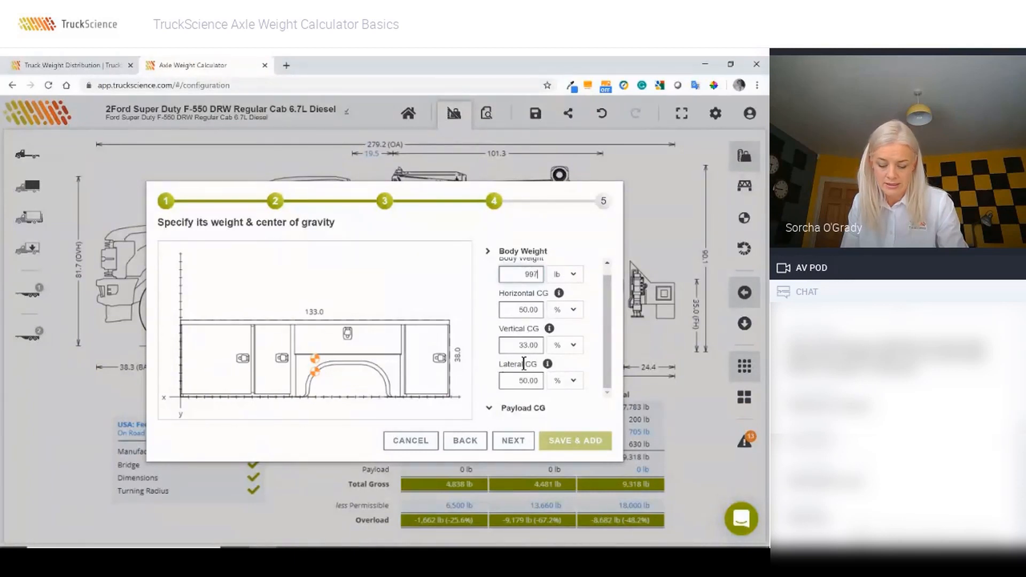
Step: Give the new body the description 'MSB20200416'
{"action": "left_click", "coordinate": [511, 444]}
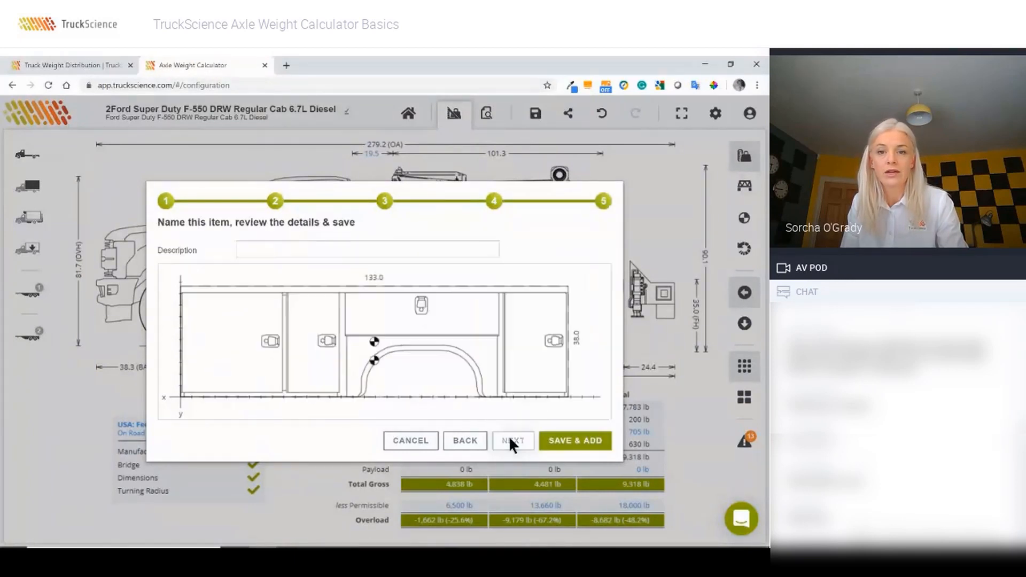
{"action": "left_click", "coordinate": [313, 247]}
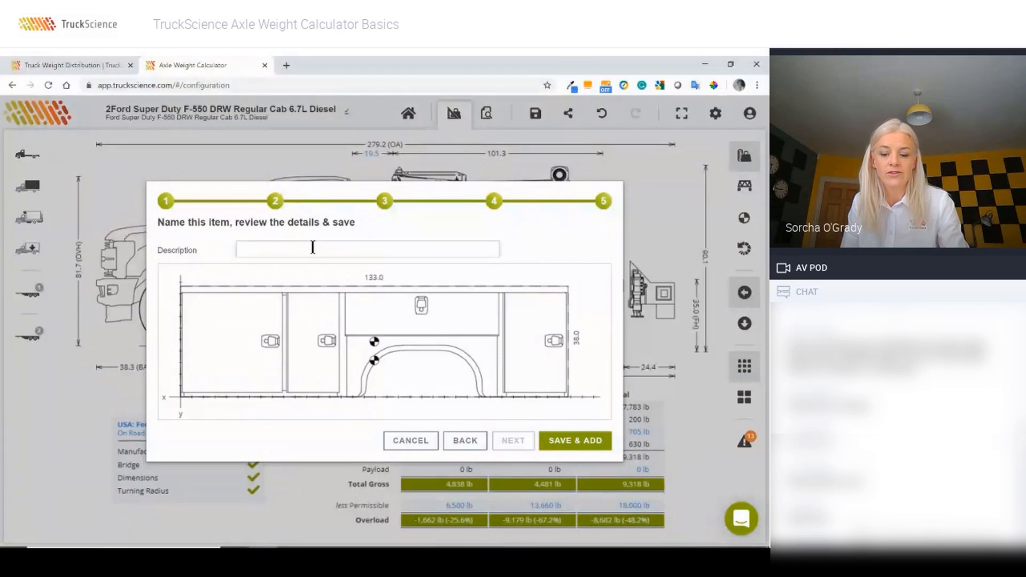
{"action": "type", "text": "MSB"}
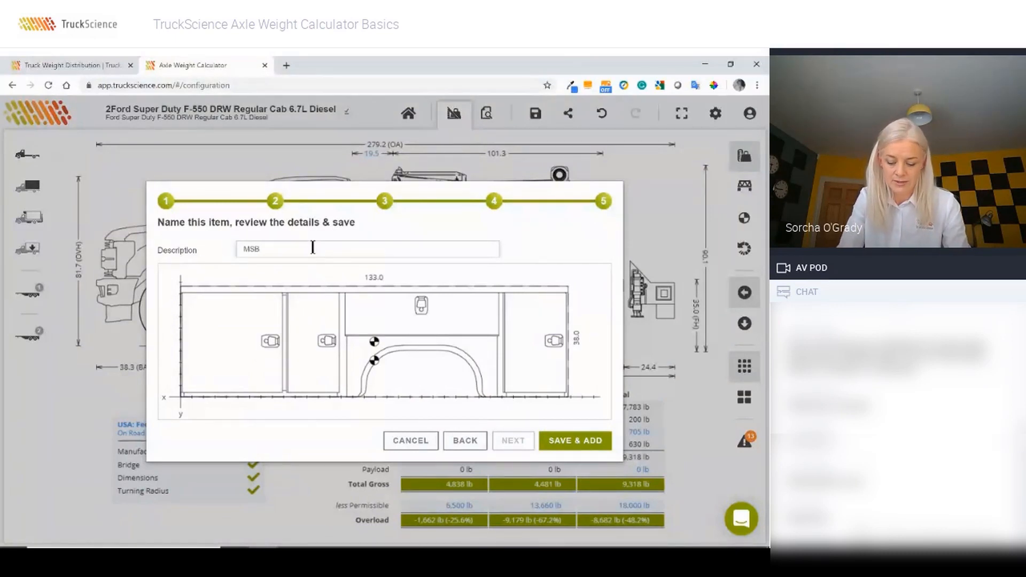
{"action": "type", "text": "20200"}
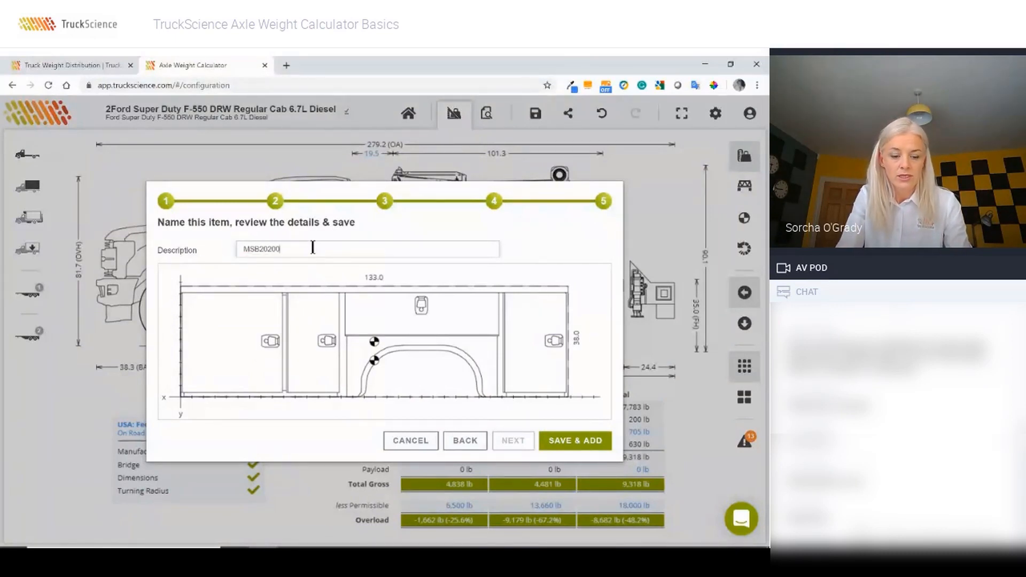
{"action": "type", "text": "41"}
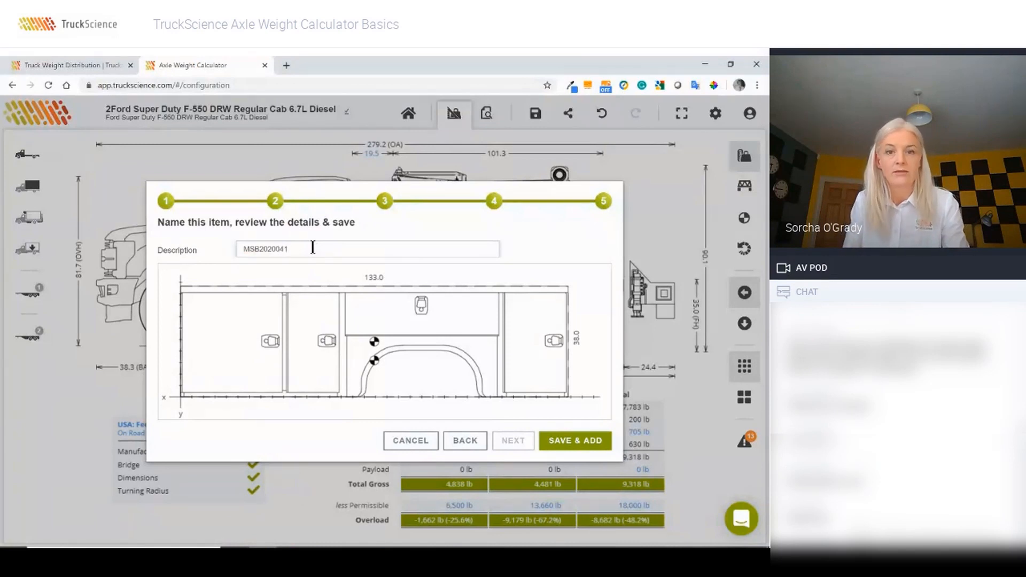
{"action": "type", "text": "6"}
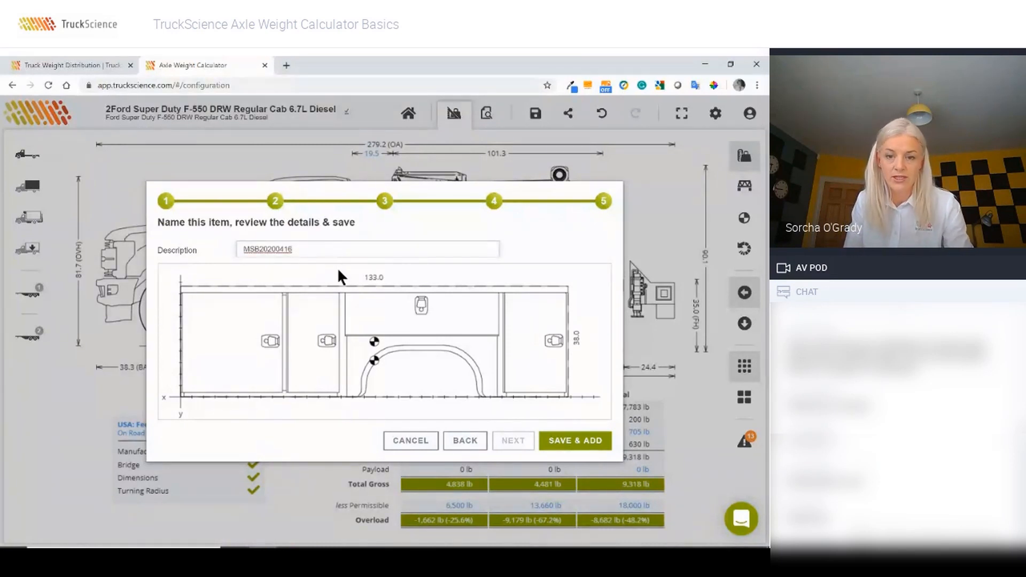
{"action": "left_click", "coordinate": [515, 441]}
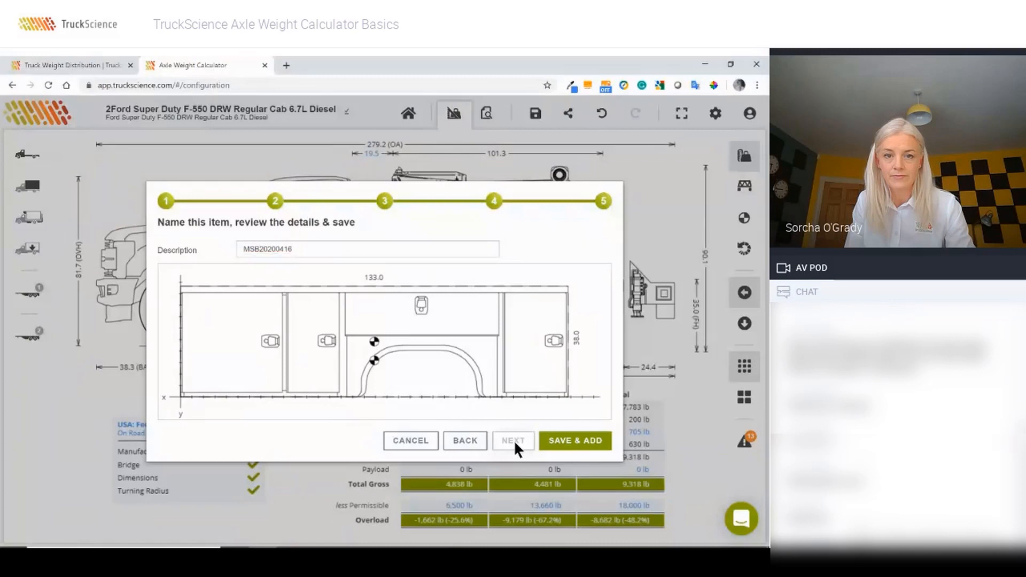
Step: Save the MSB20200416 body onto the F-550 and lower it onto the chassis behind the cab
{"action": "left_click", "coordinate": [561, 442]}
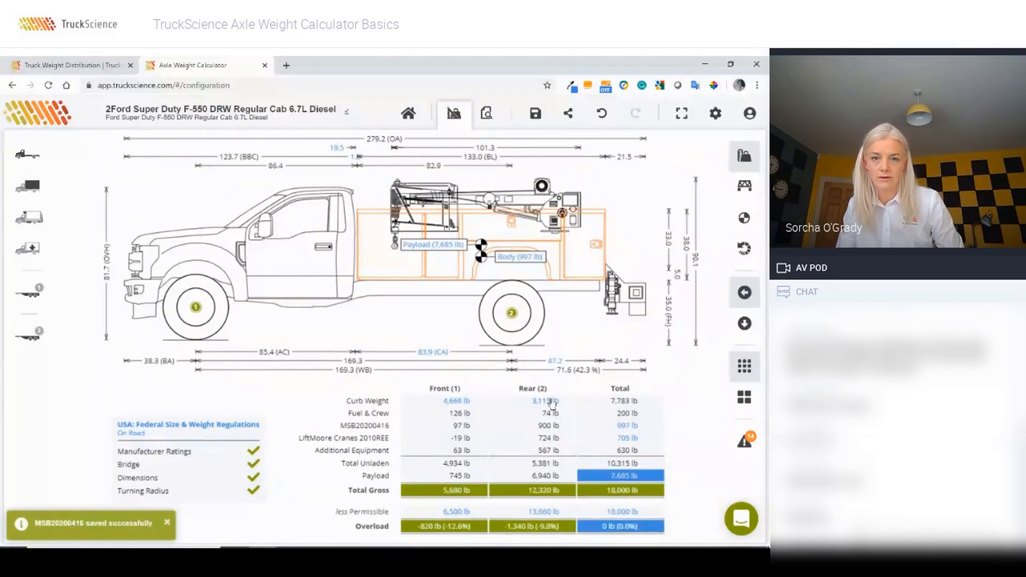
{"action": "left_click_drag", "start_coordinate": [575, 246], "coordinate": [577, 266]}
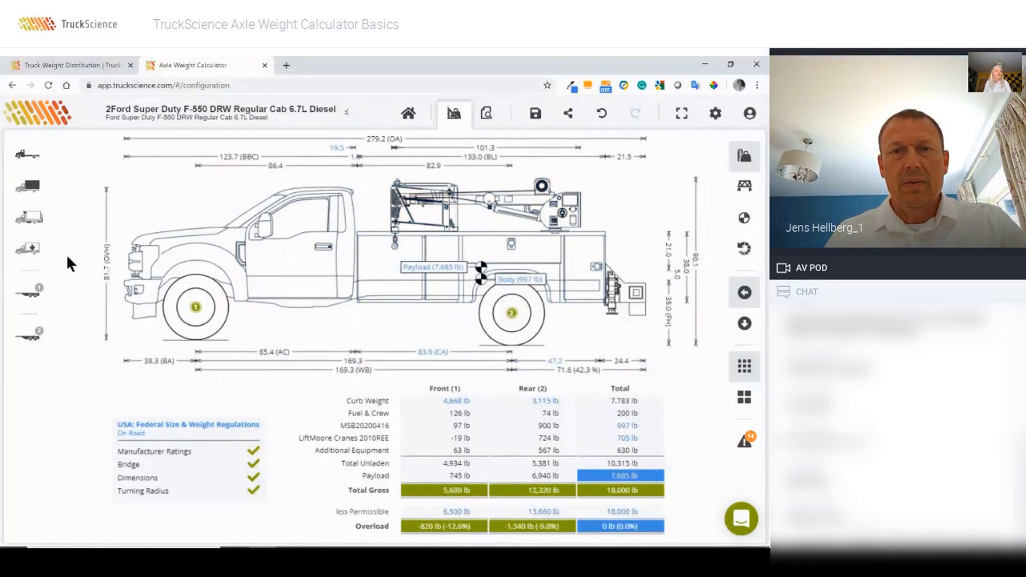
Step: Switch the truck payload to Detailed Payload and add the 1,000 lb Generic Payload Template
{"action": "left_click", "coordinate": [33, 248]}
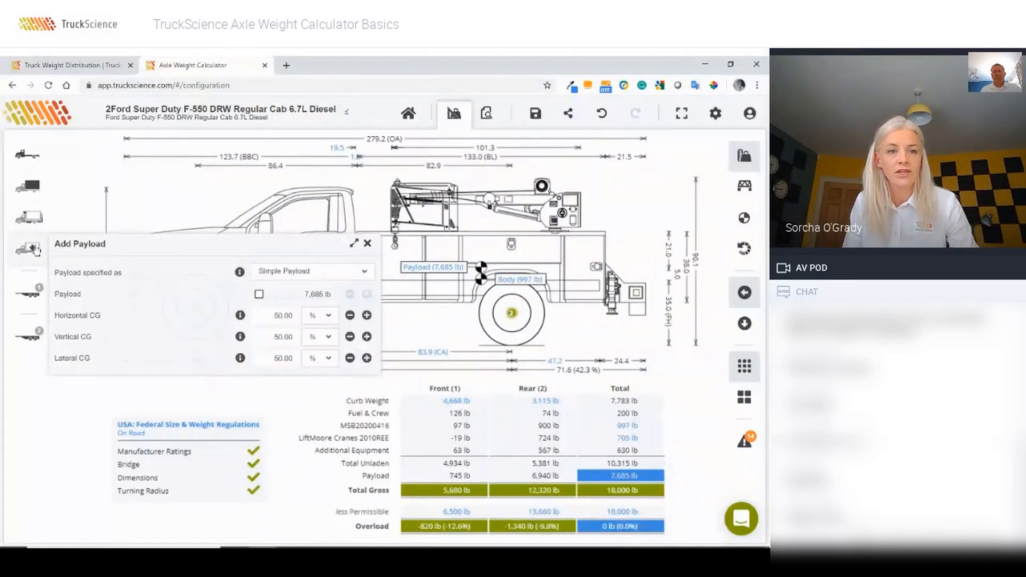
{"action": "left_click", "coordinate": [306, 274]}
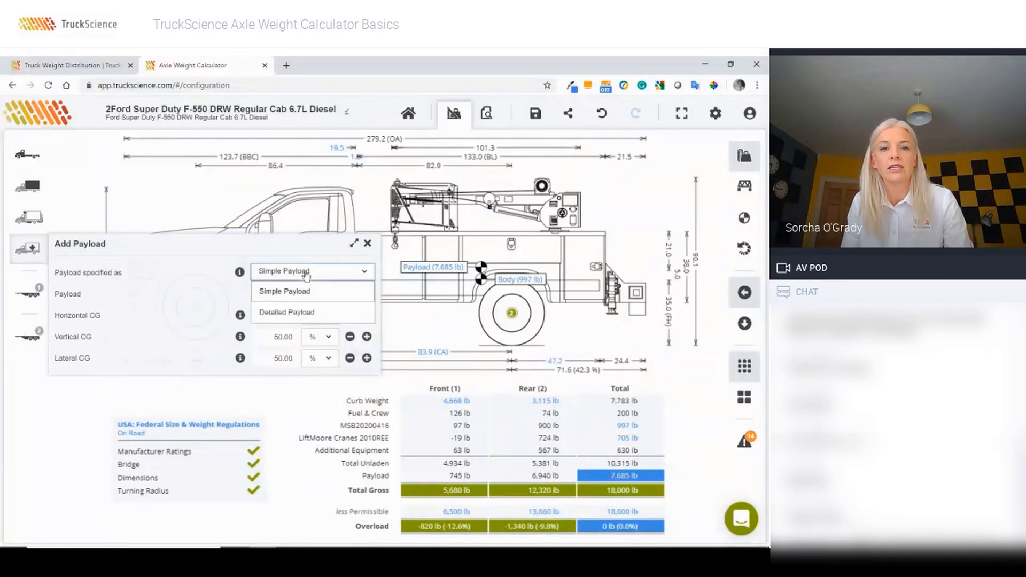
{"action": "left_click", "coordinate": [288, 313]}
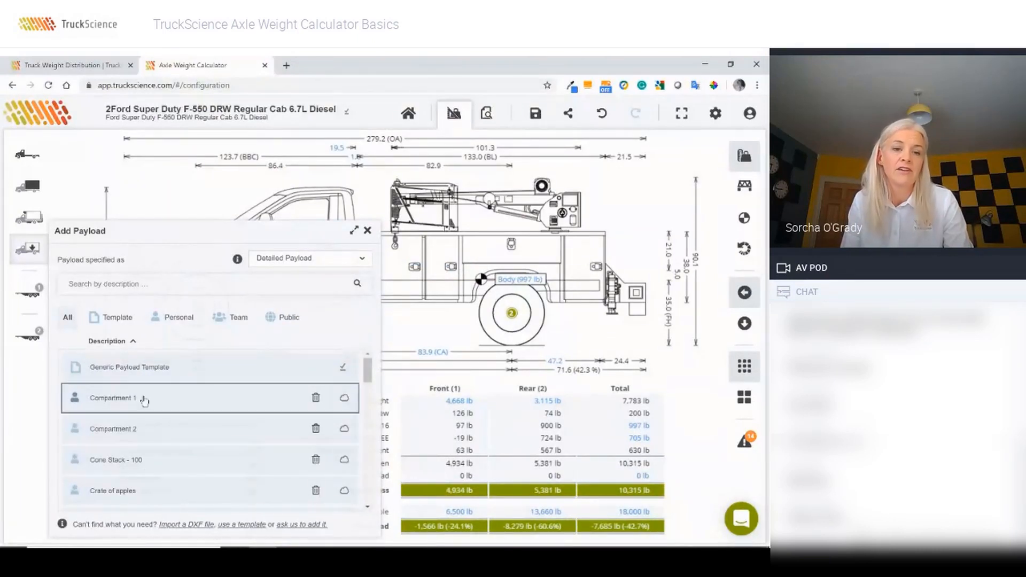
{"action": "left_click", "coordinate": [117, 366]}
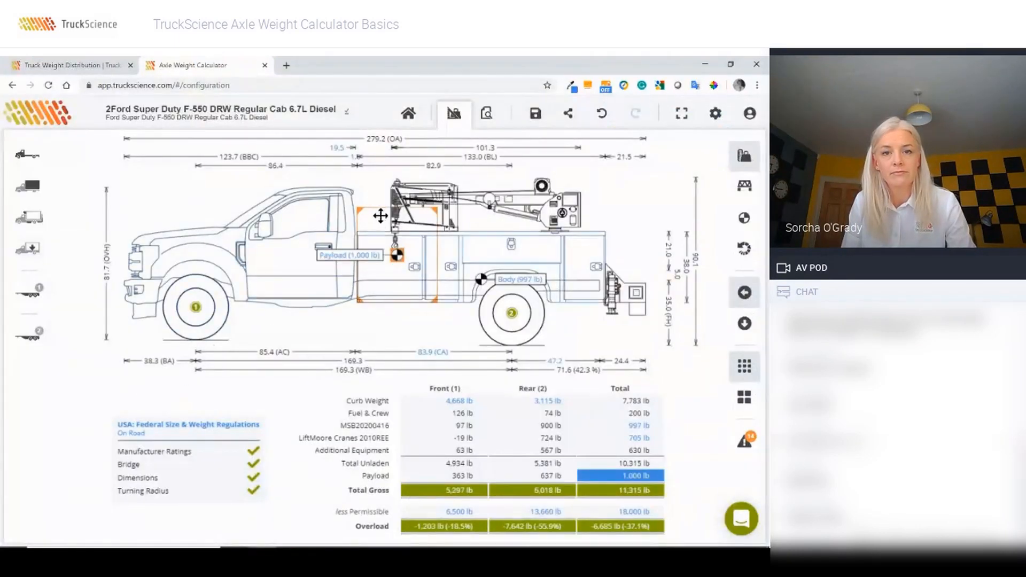
Step: Rename the body's payload item to 'Tools'
{"action": "left_click", "coordinate": [381, 215]}
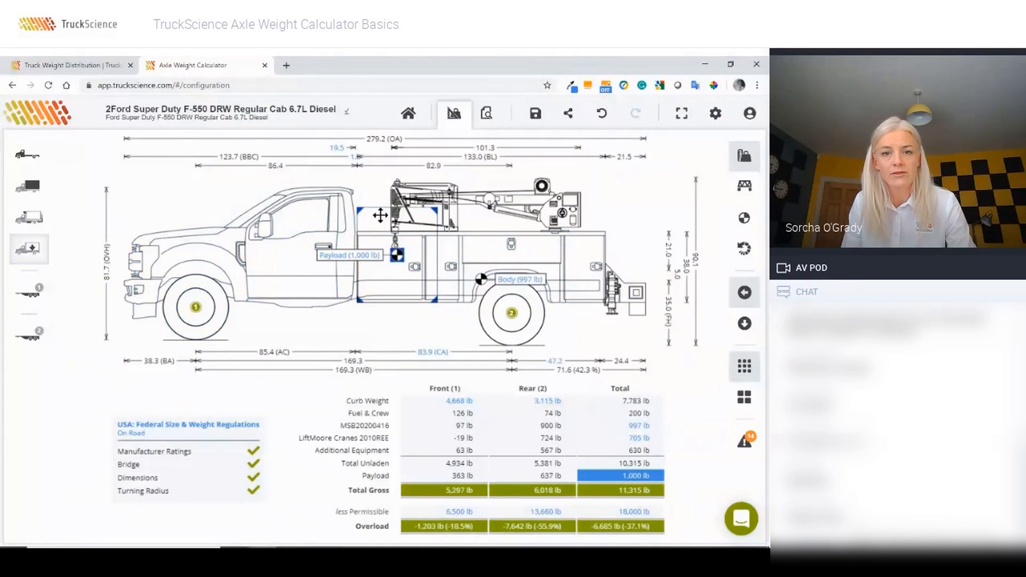
{"action": "left_click", "coordinate": [213, 365]}
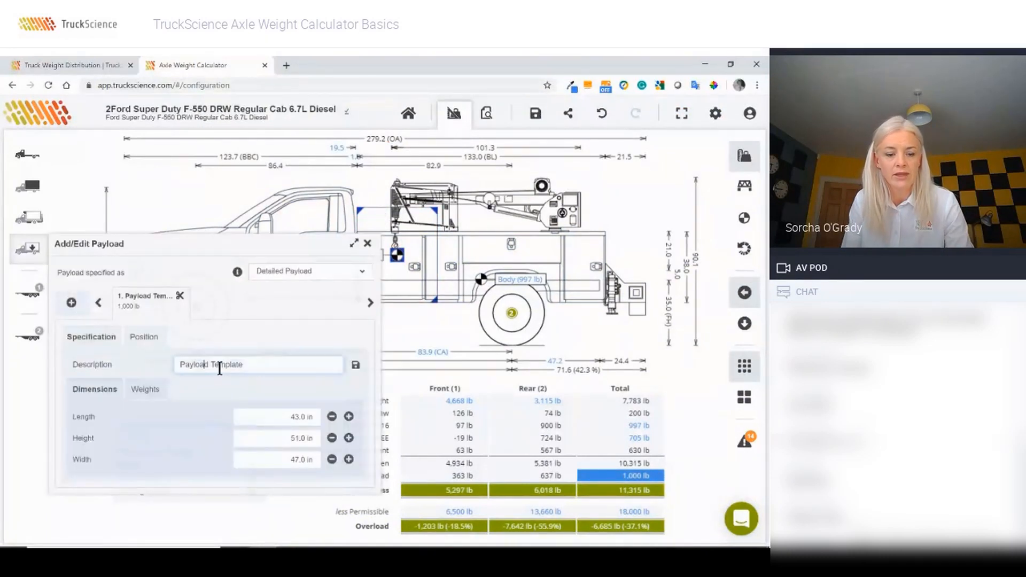
{"action": "triple_click", "coordinate": [219, 367]}
{"action": "type", "text": "T"}
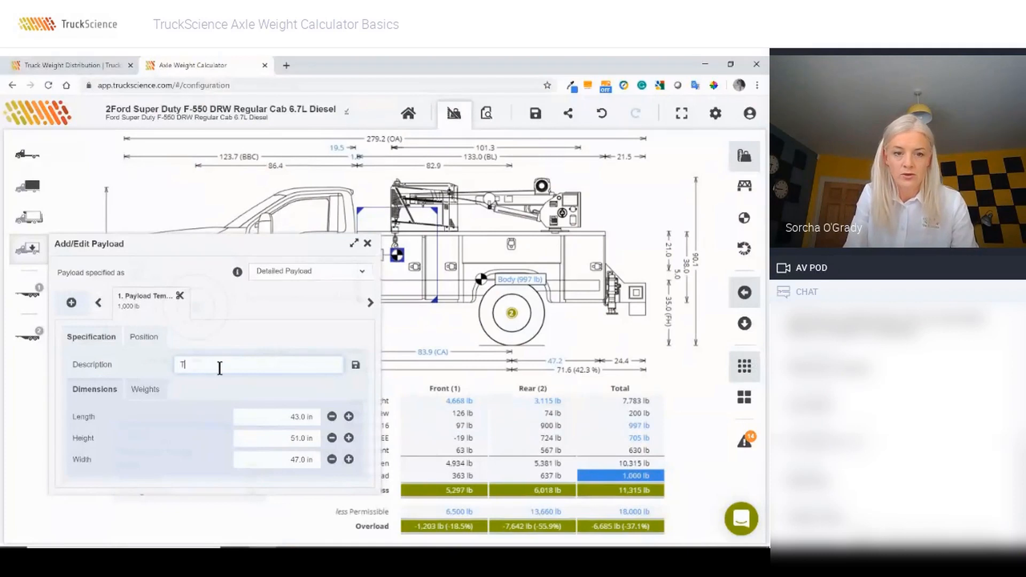
{"action": "type", "text": "ools"}
{"action": "key", "text": "Tab"}
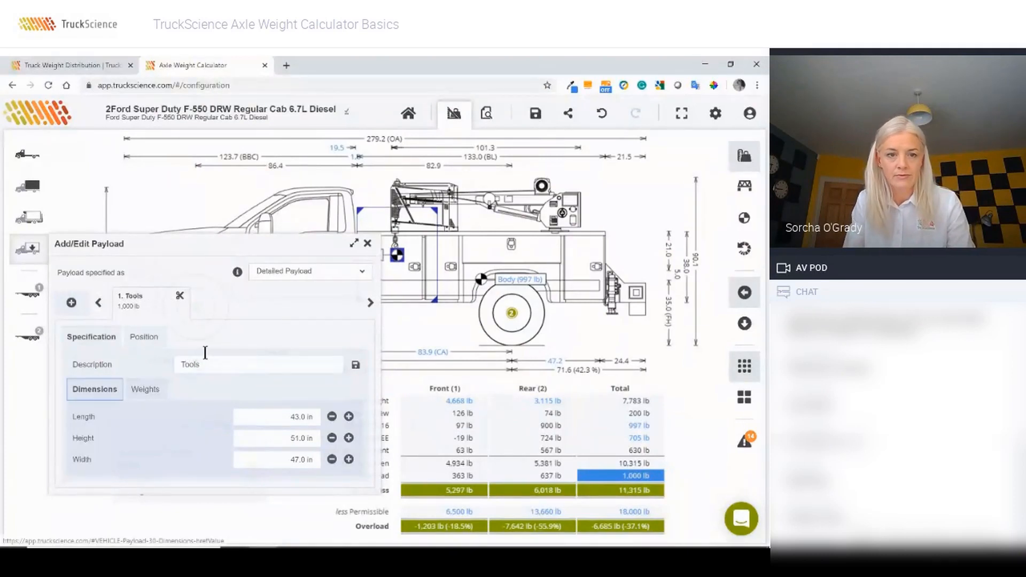
Step: Position the Tools payload 2 in from the headboard, left sidewall and floor
{"action": "left_click", "coordinate": [155, 336]}
{"action": "triple_click", "coordinate": [317, 365]}
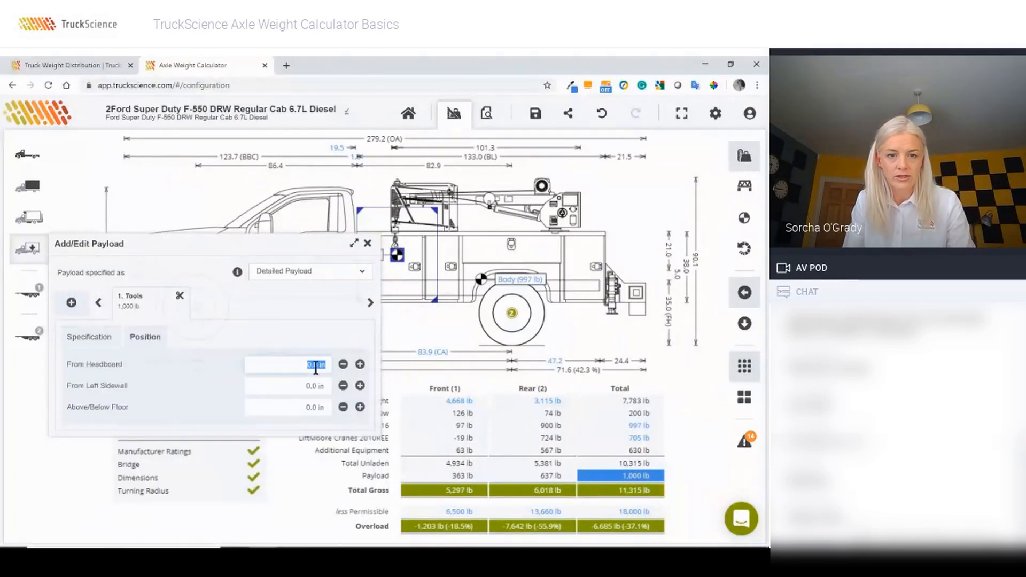
{"action": "type", "text": "2"}
{"action": "triple_click", "coordinate": [316, 386]}
{"action": "type", "text": "2"}
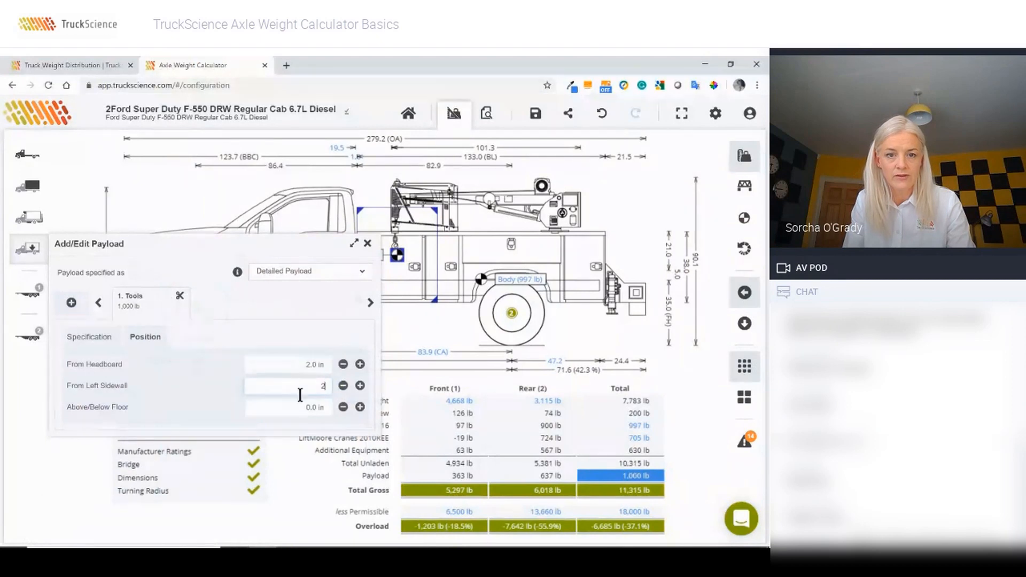
{"action": "key", "text": "Tab"}
{"action": "type", "text": "2"}
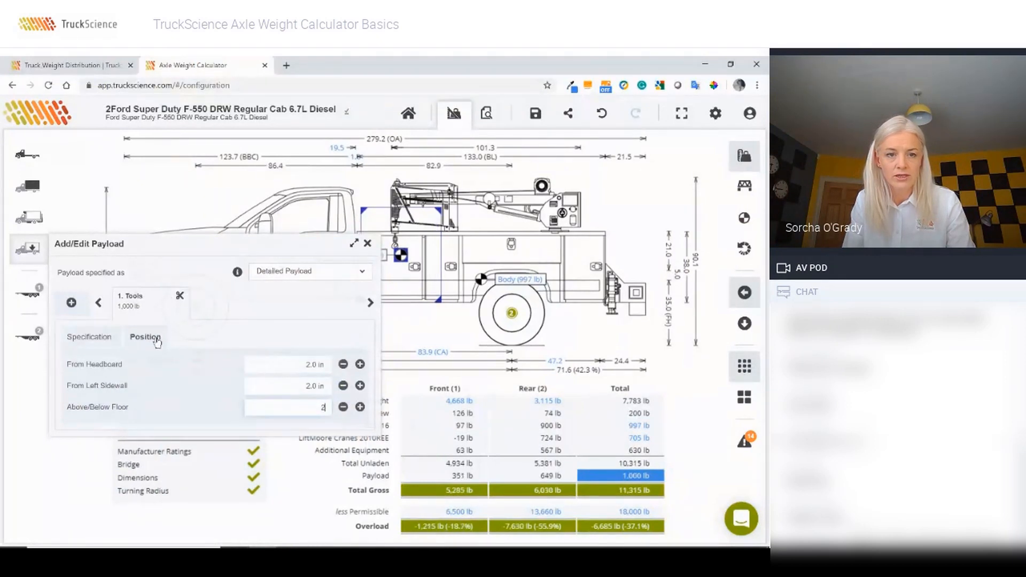
Step: Set the Tools payload dimensions to 32 × 32 × 23 in
{"action": "left_click", "coordinate": [73, 340]}
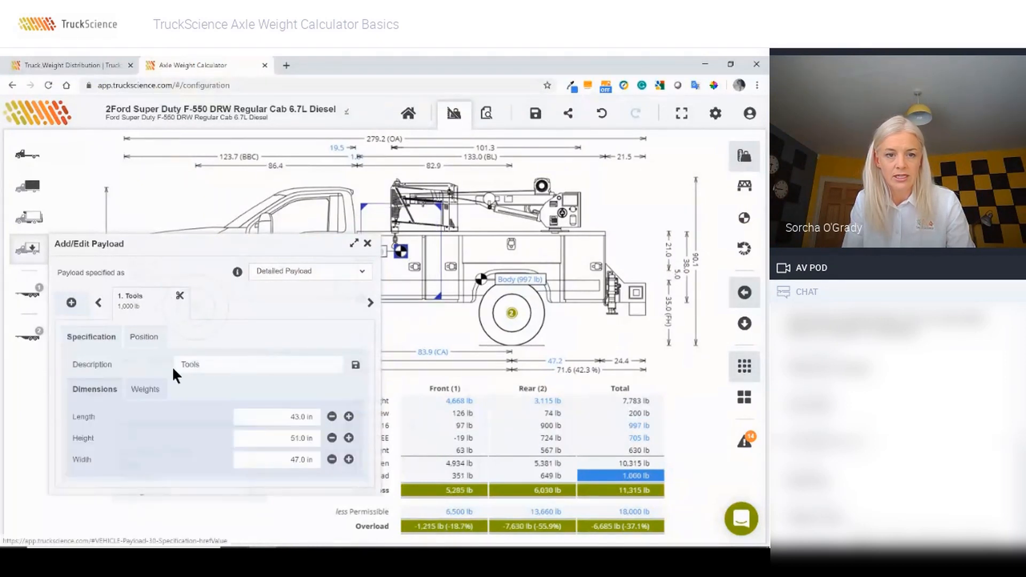
{"action": "triple_click", "coordinate": [313, 421]}
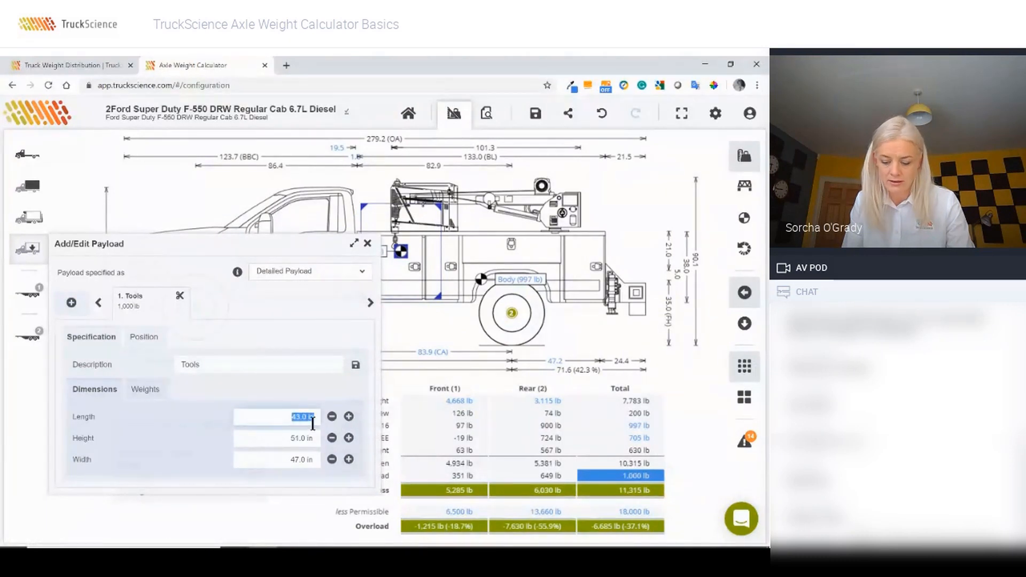
{"action": "type", "text": "32"}
{"action": "key", "text": "Tab"}
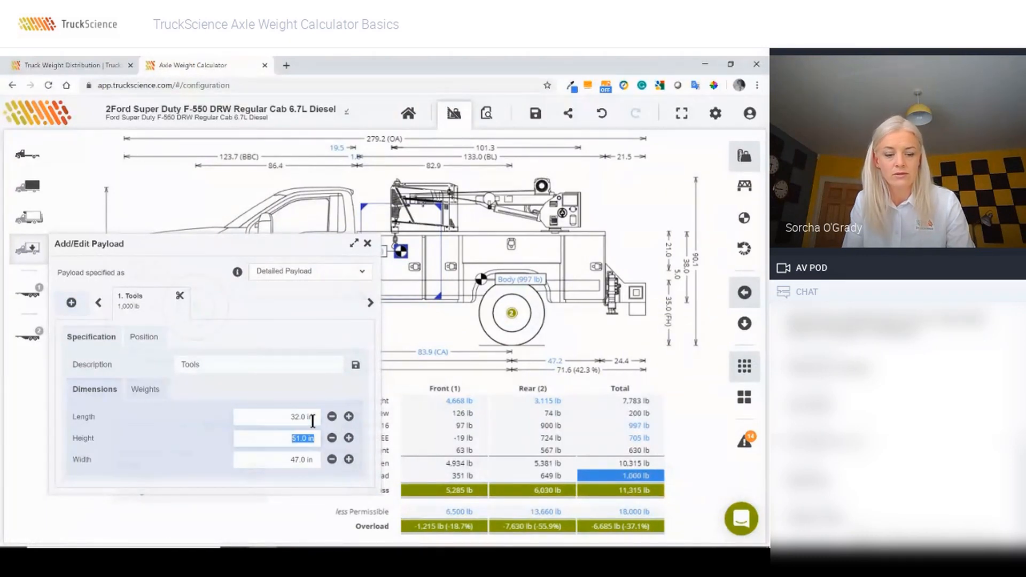
{"action": "type", "text": "32"}
{"action": "key", "text": "Tab"}
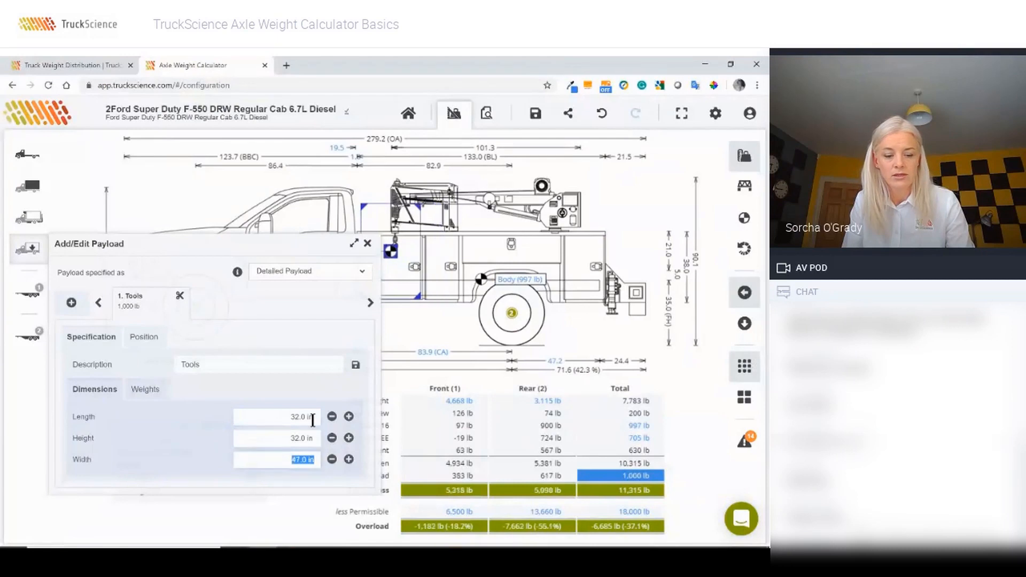
{"action": "type", "text": "23"}
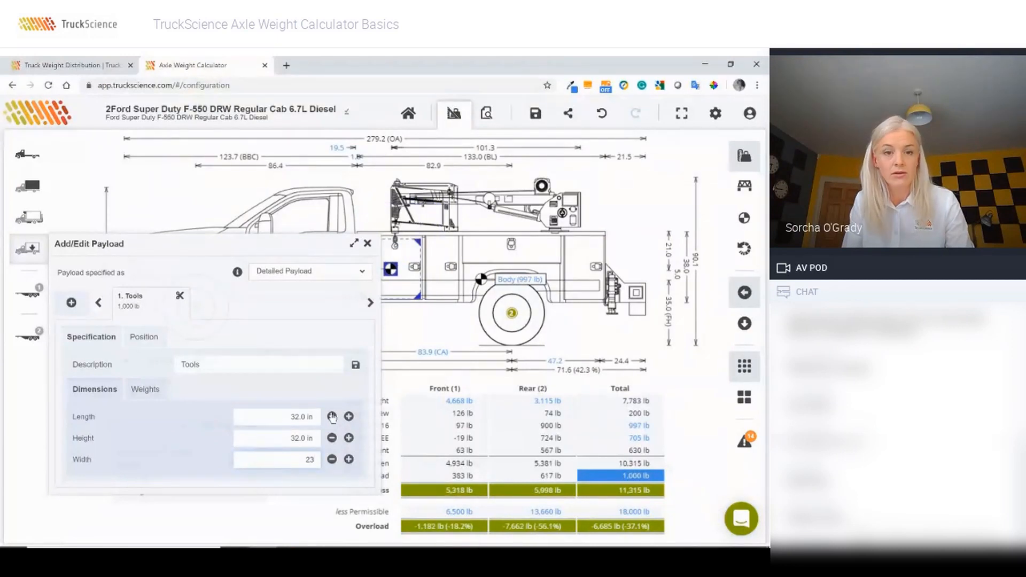
{"action": "left_click", "coordinate": [150, 391]}
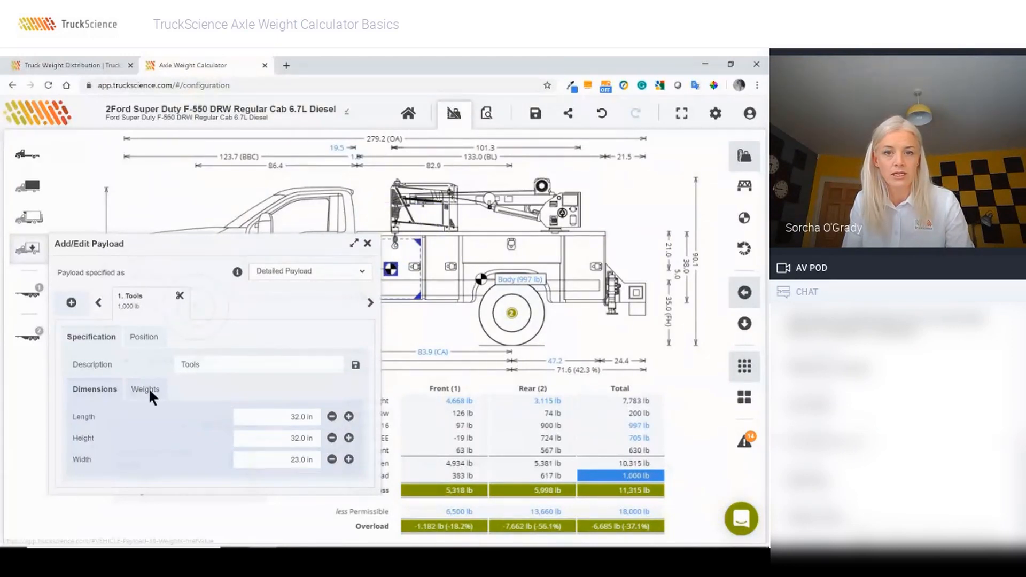
Step: Set the Tools payload quantity to 7,500 lb and close the payload editor
{"action": "left_click", "coordinate": [149, 388]}
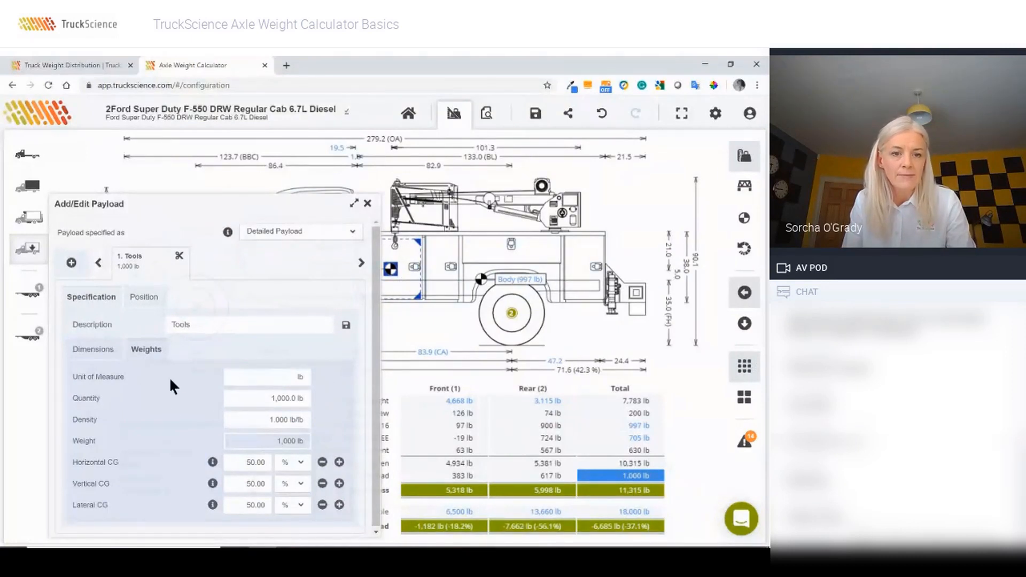
{"action": "left_click", "coordinate": [248, 398]}
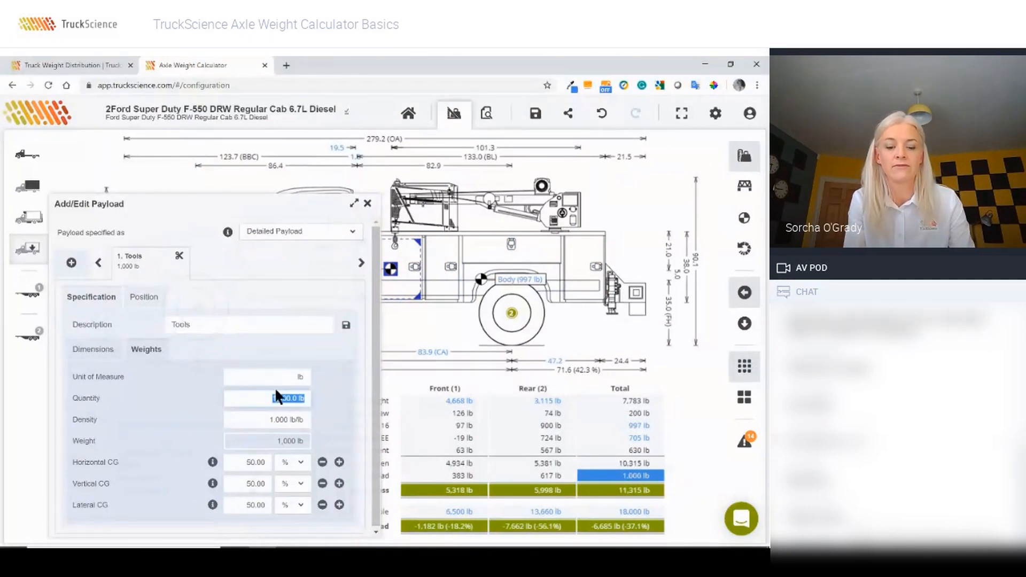
{"action": "type", "text": "7500"}
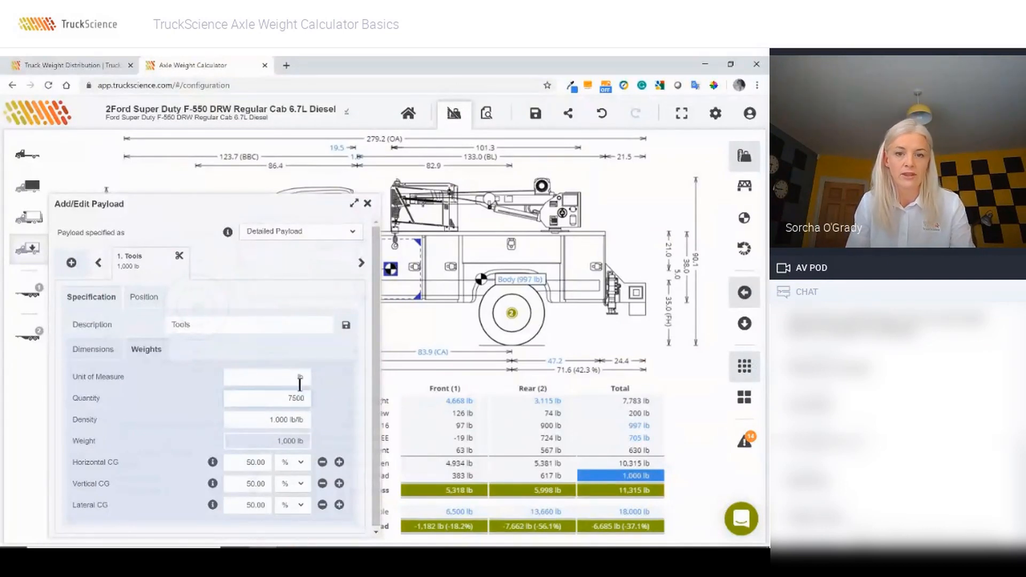
{"action": "key", "text": "Tab"}
{"action": "left_click", "coordinate": [368, 204]}
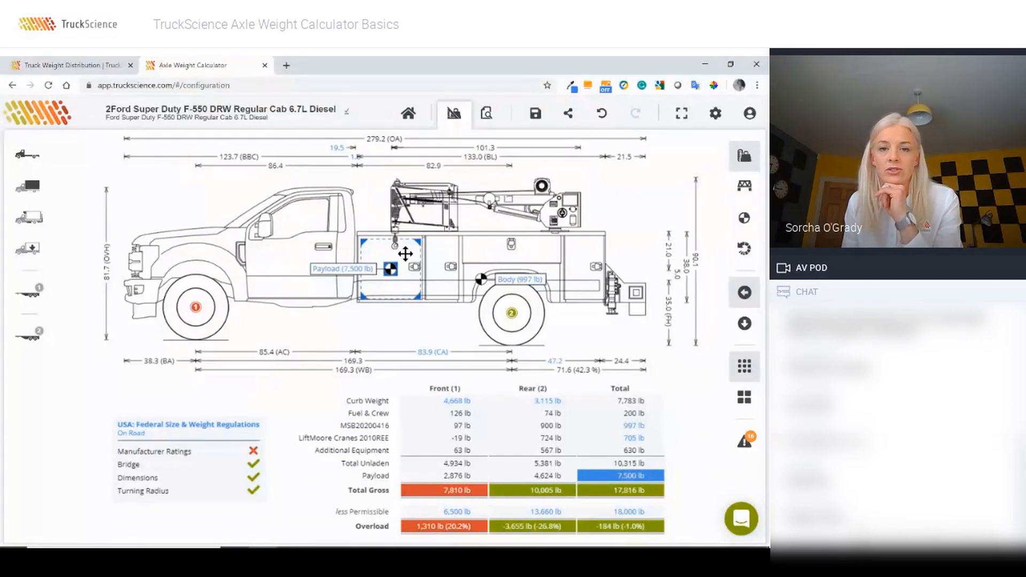
{"action": "left_click_drag", "start_coordinate": [406, 254], "coordinate": [473, 255]}
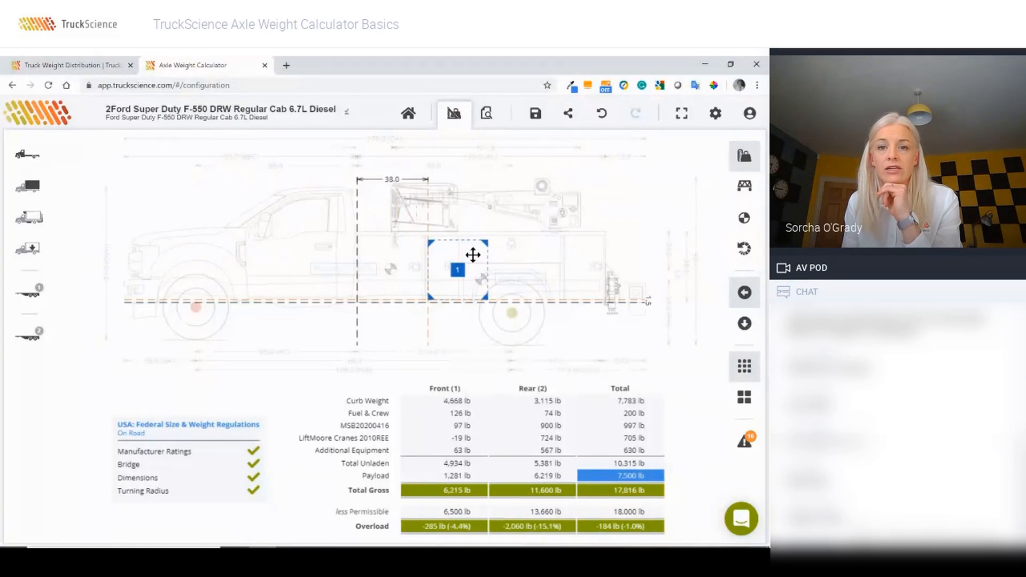
{"action": "left_click_drag", "start_coordinate": [473, 255], "coordinate": [569, 255]}
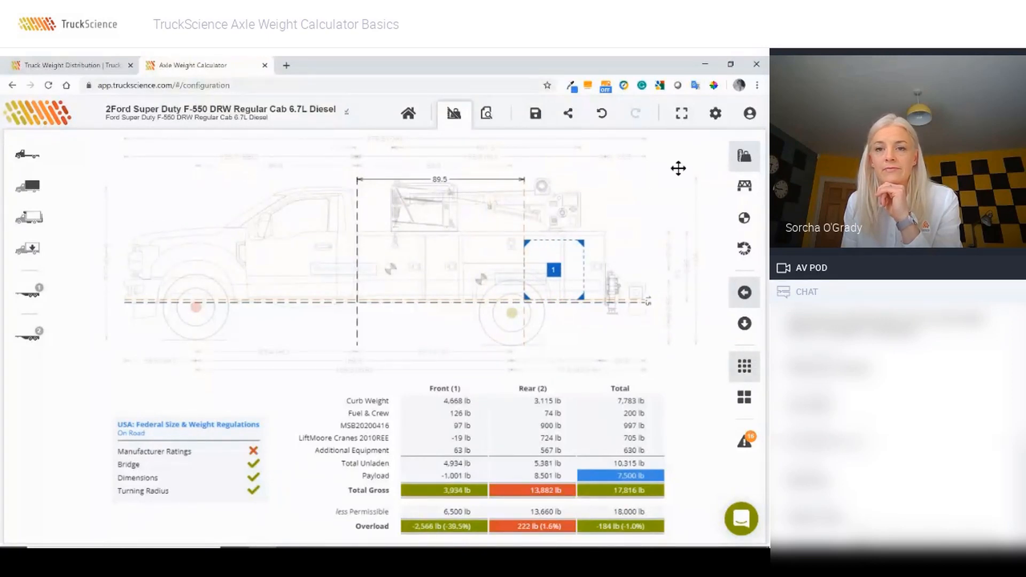
{"action": "left_click", "coordinate": [602, 113]}
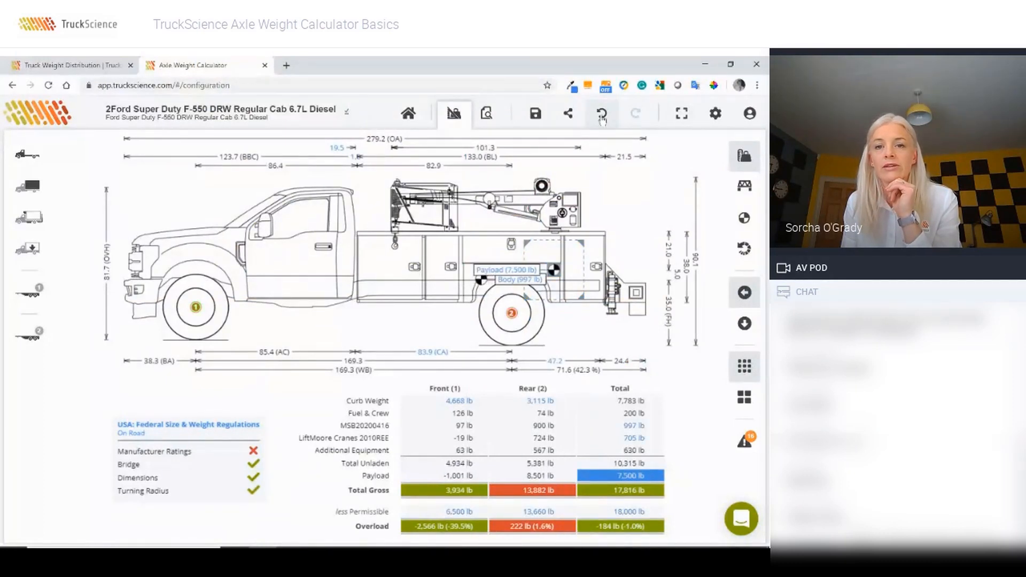
{"action": "left_click", "coordinate": [602, 118]}
{"action": "left_click", "coordinate": [602, 118]}
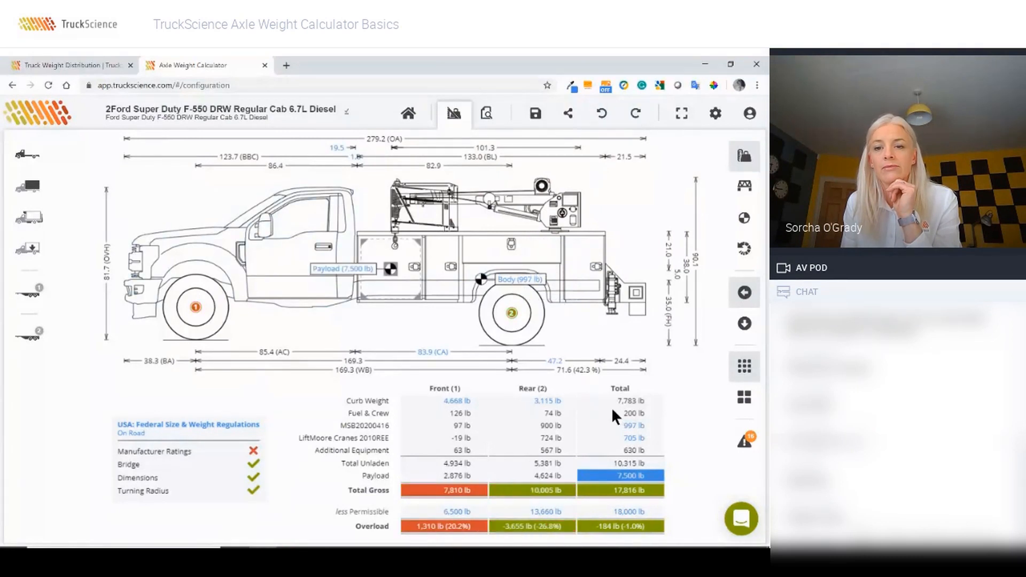
Step: Reduce the Tools payload quantity from 7,500 lb to 750 lb
{"action": "left_click", "coordinate": [634, 481]}
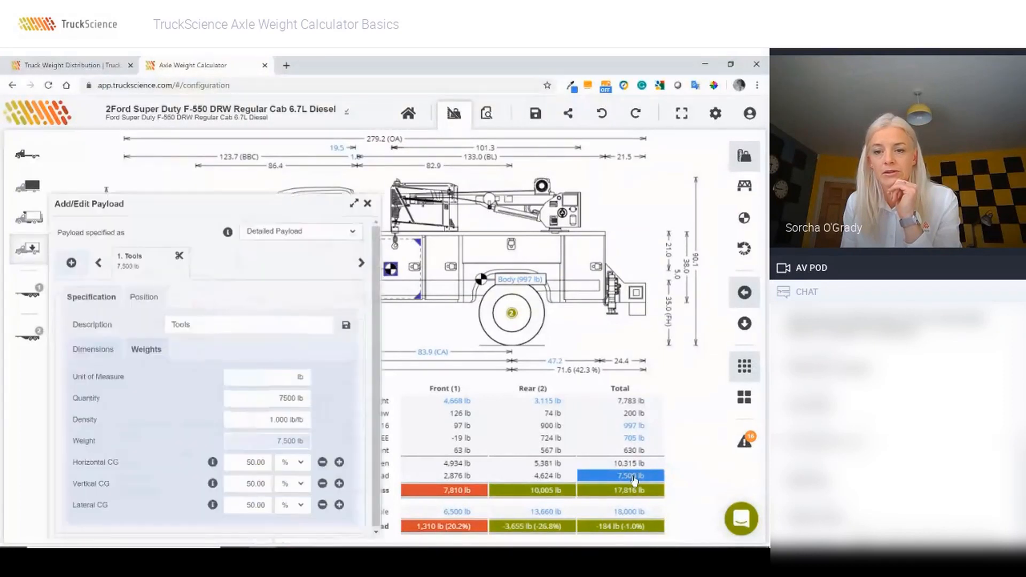
{"action": "left_click", "coordinate": [285, 401]}
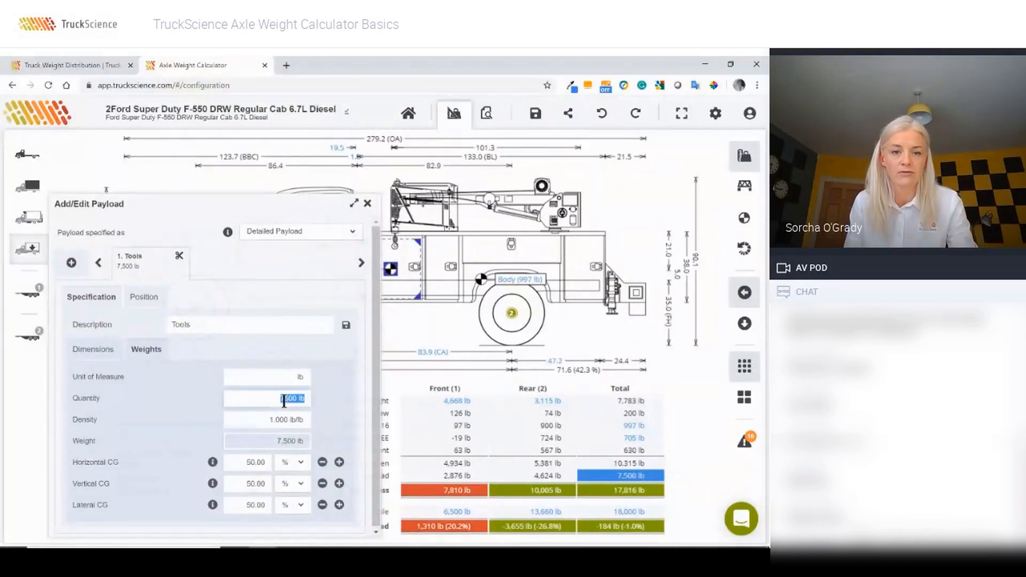
{"action": "type", "text": "75"}
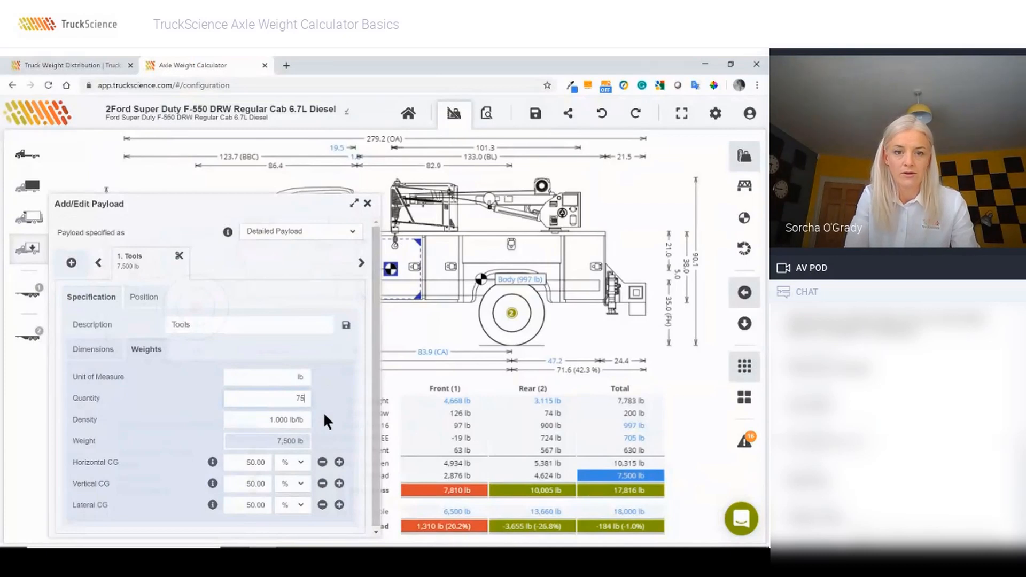
{"action": "type", "text": "0"}
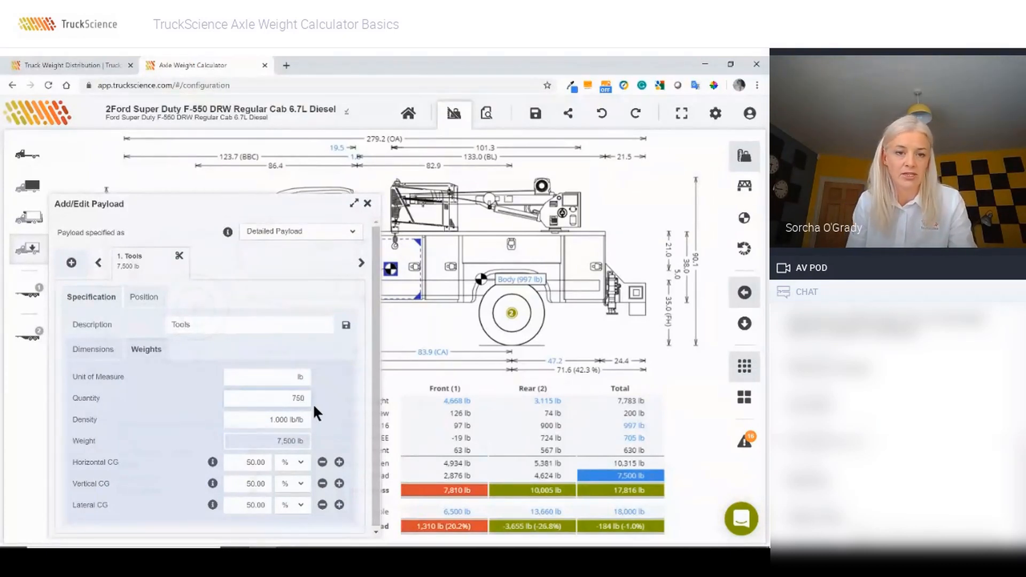
{"action": "key", "text": "Tab"}
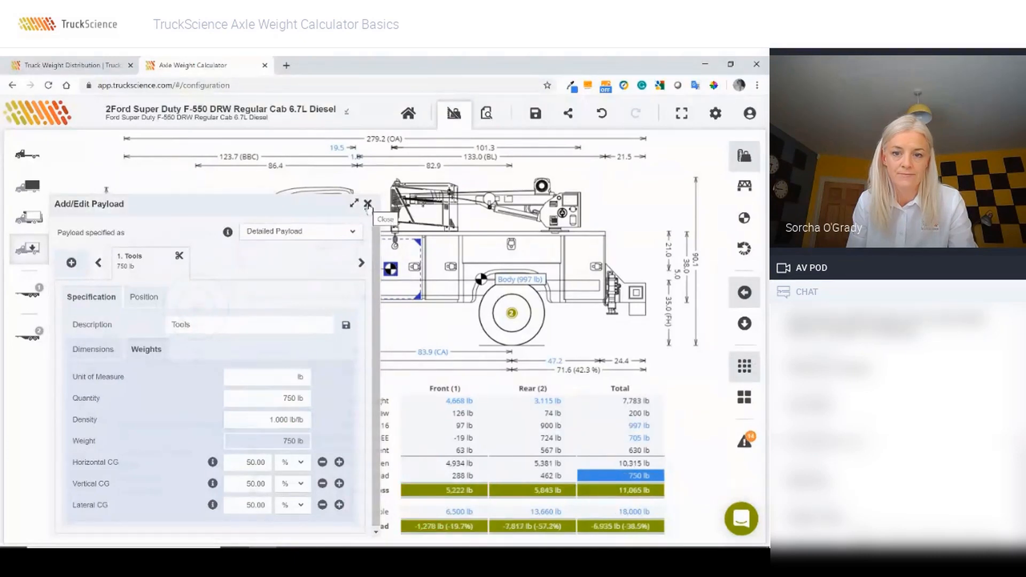
{"action": "left_click", "coordinate": [368, 204]}
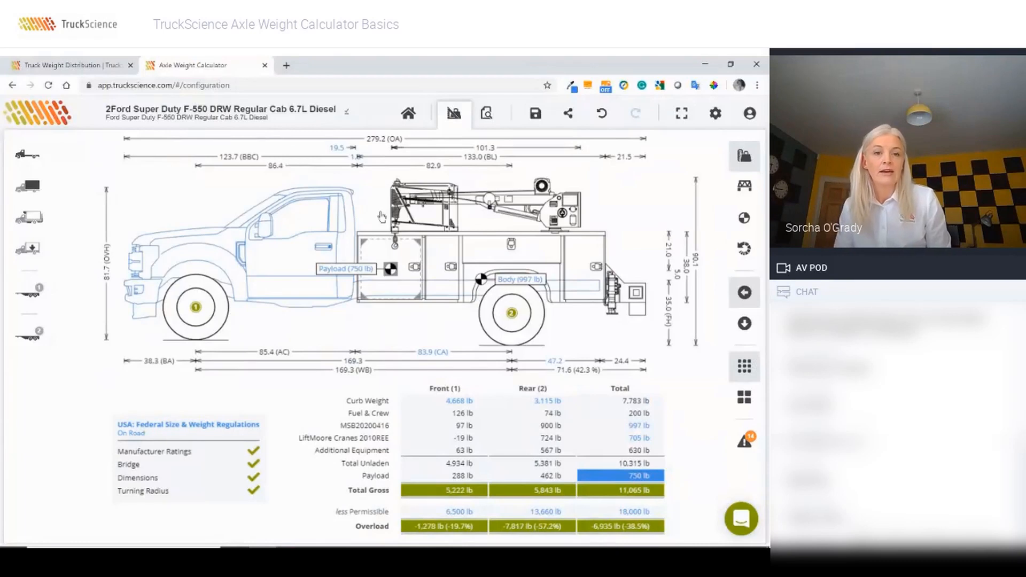
Step: Fit the Sample Tow Hitch (Ball Type - Medium) coupler, found by searching 'sample'
{"action": "left_click", "coordinate": [29, 217]}
{"action": "left_click", "coordinate": [72, 253]}
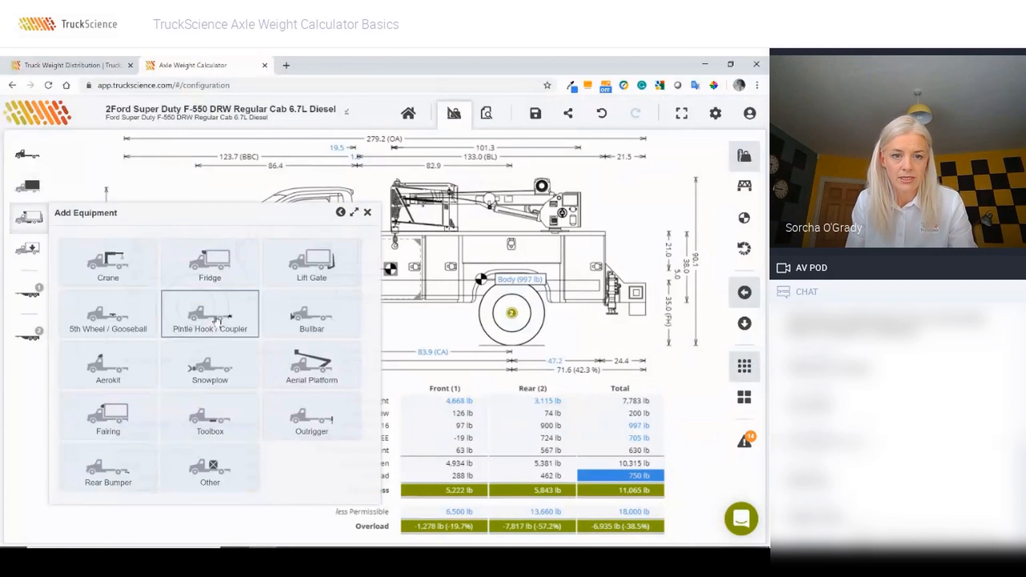
{"action": "left_click", "coordinate": [216, 321]}
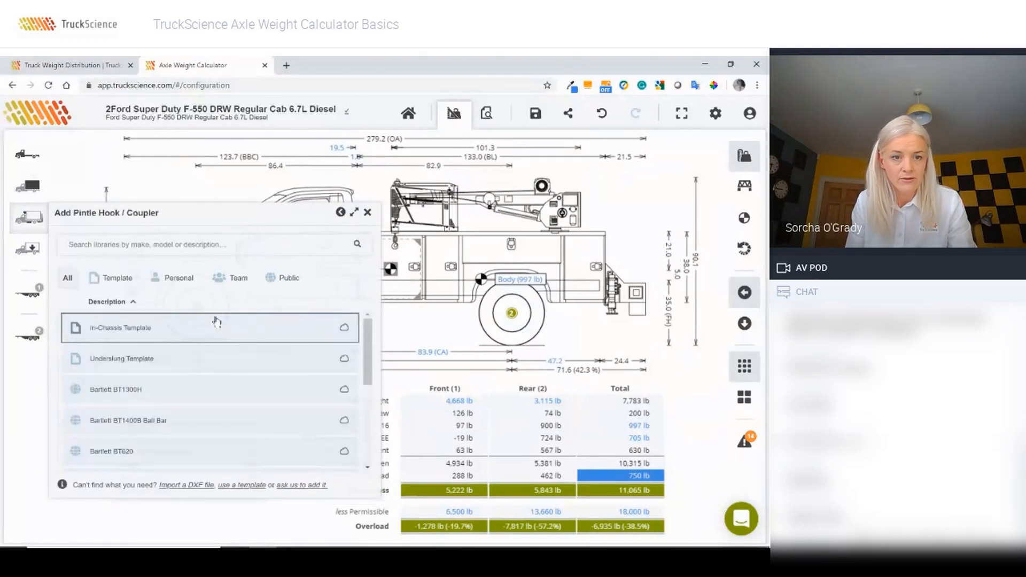
{"action": "left_click", "coordinate": [126, 253]}
{"action": "type", "text": "s"}
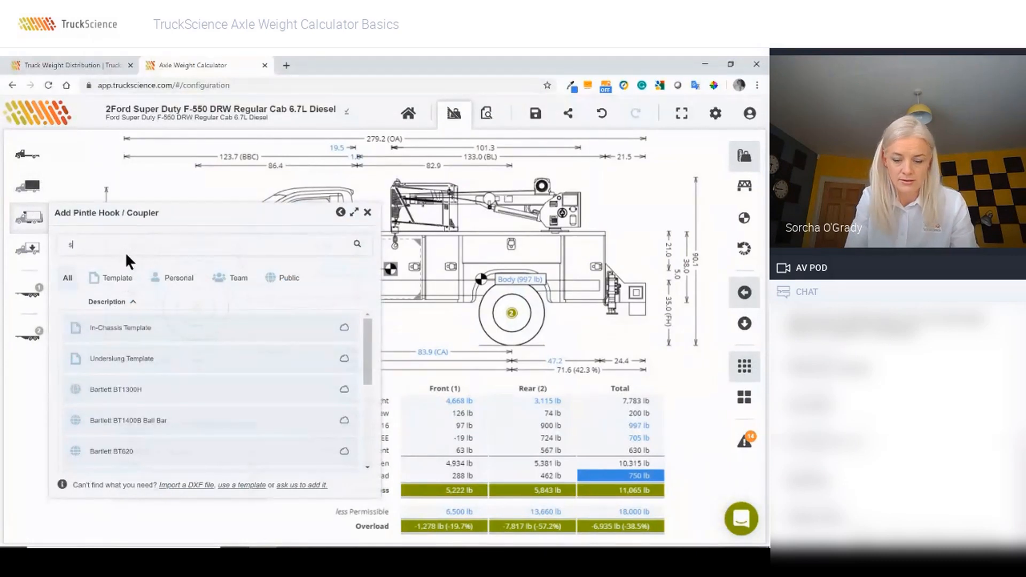
{"action": "type", "text": "ample"}
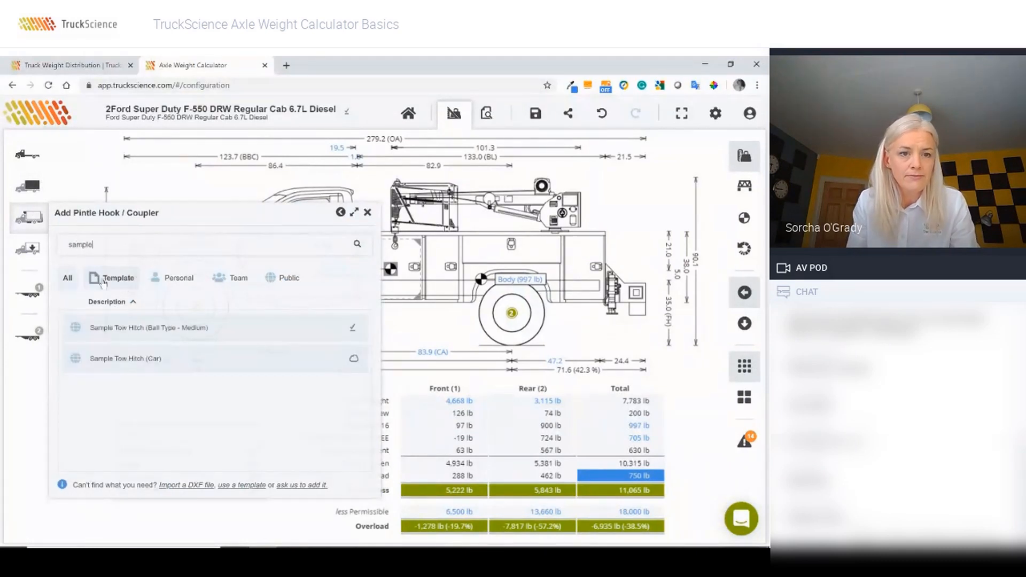
{"action": "left_click", "coordinate": [137, 328]}
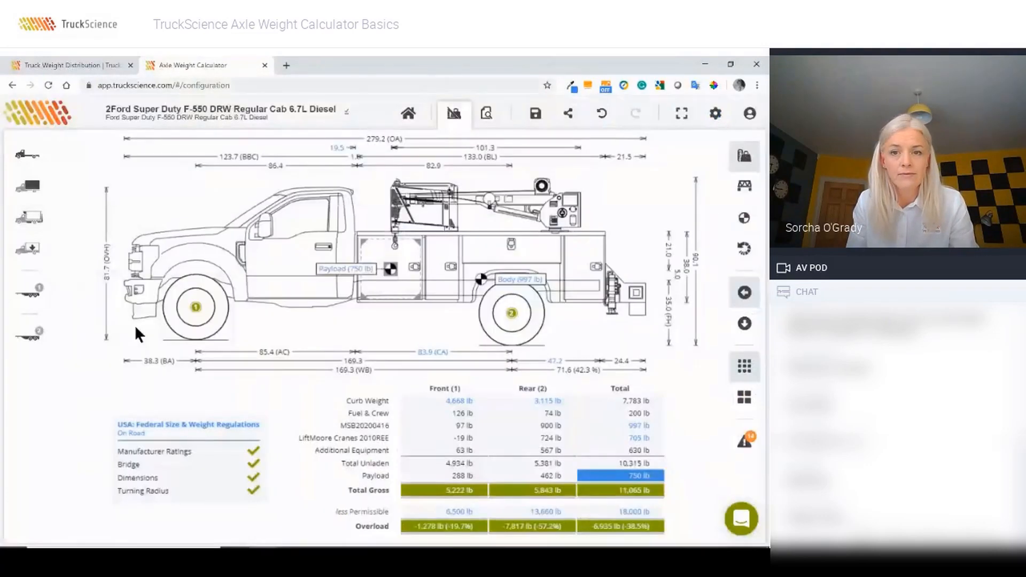
{"action": "left_click", "coordinate": [29, 218]}
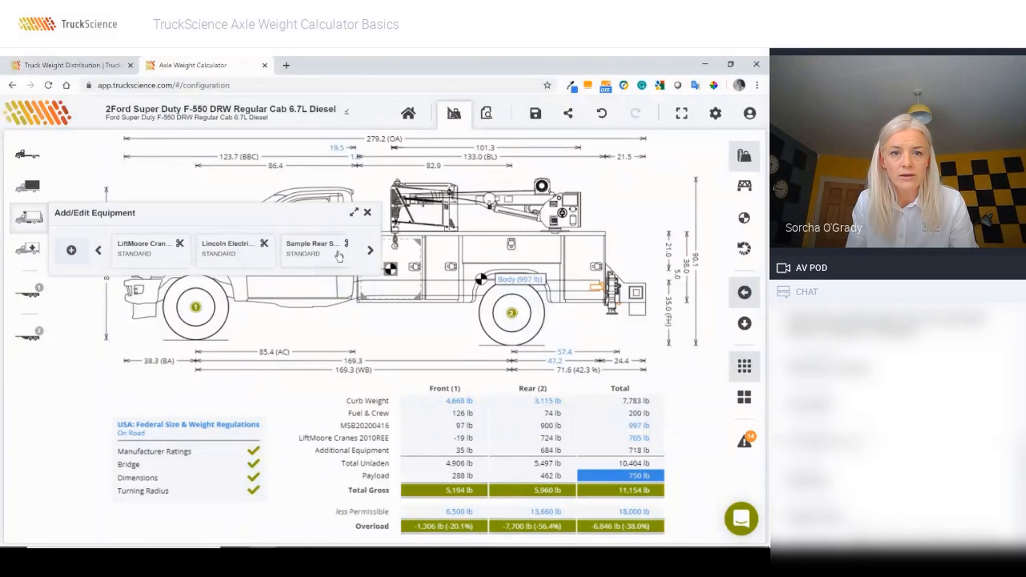
Step: Offset the tow hitch 83 in behind the rearmost driven axle, then drag it to 85.0 in
{"action": "left_click", "coordinate": [371, 251]}
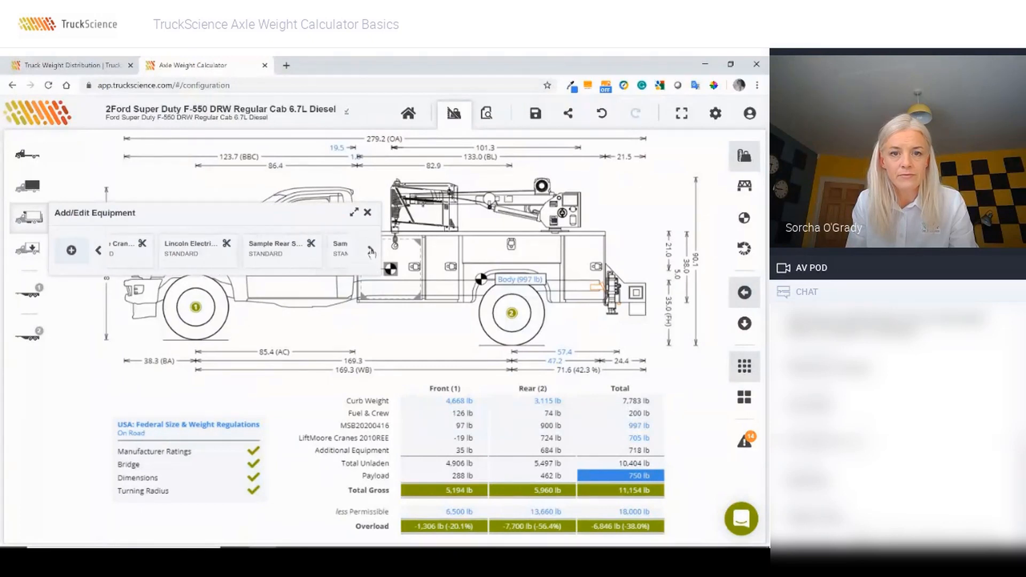
{"action": "left_click", "coordinate": [371, 252]}
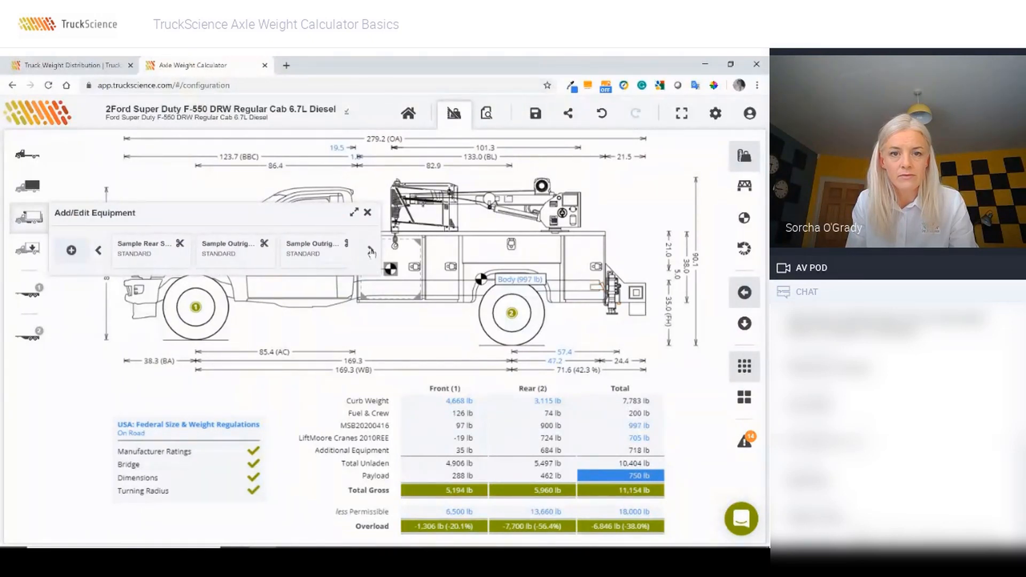
{"action": "left_click", "coordinate": [370, 251]}
{"action": "left_click", "coordinate": [314, 252]}
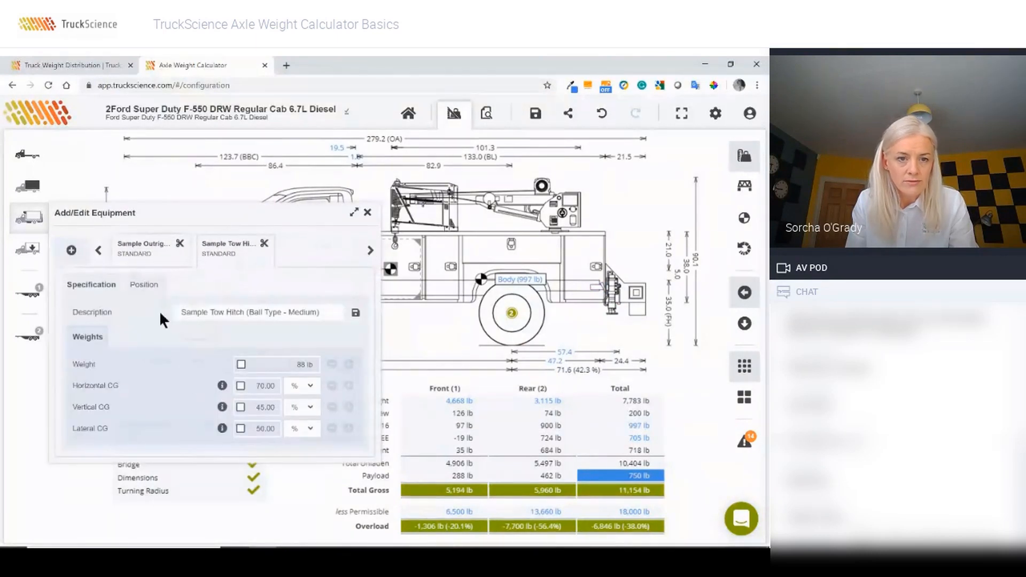
{"action": "left_click", "coordinate": [140, 289]}
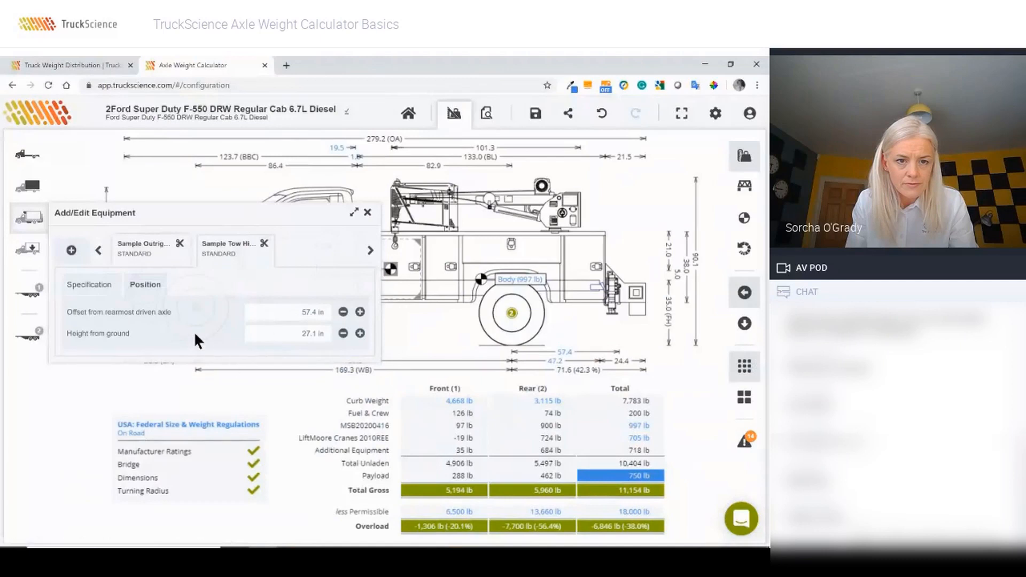
{"action": "left_click", "coordinate": [290, 310]}
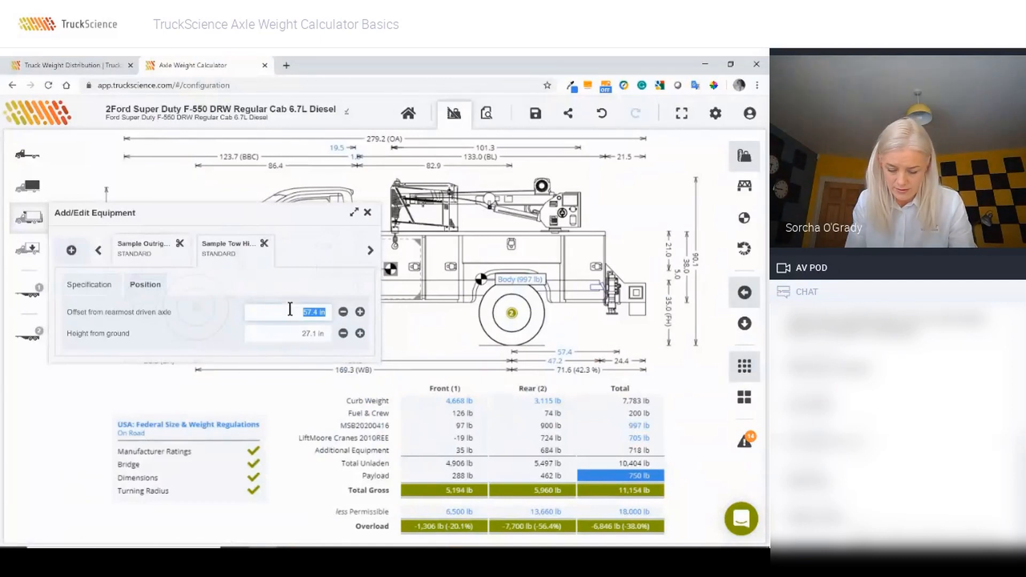
{"action": "type", "text": "83"}
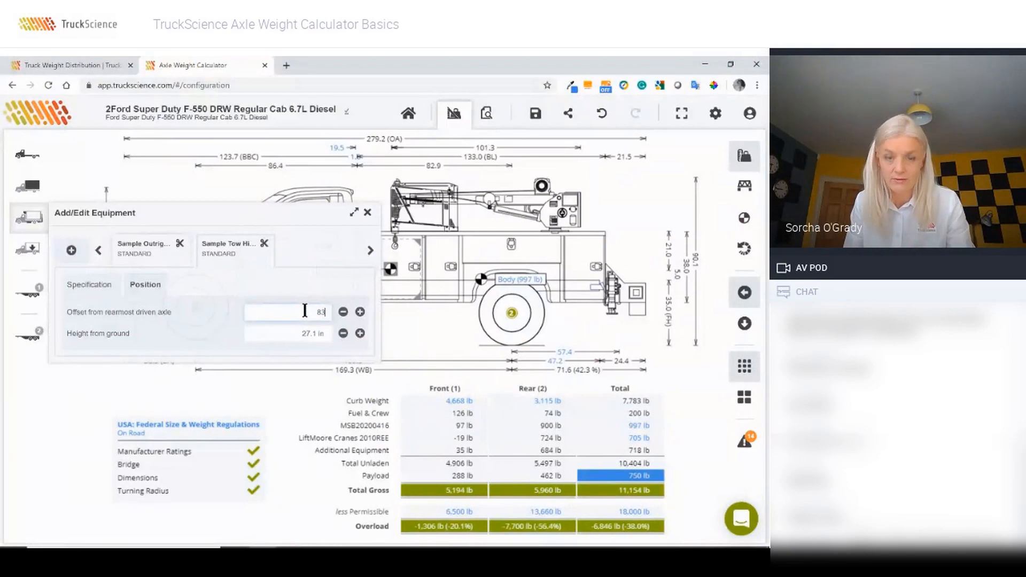
{"action": "key", "text": "Tab"}
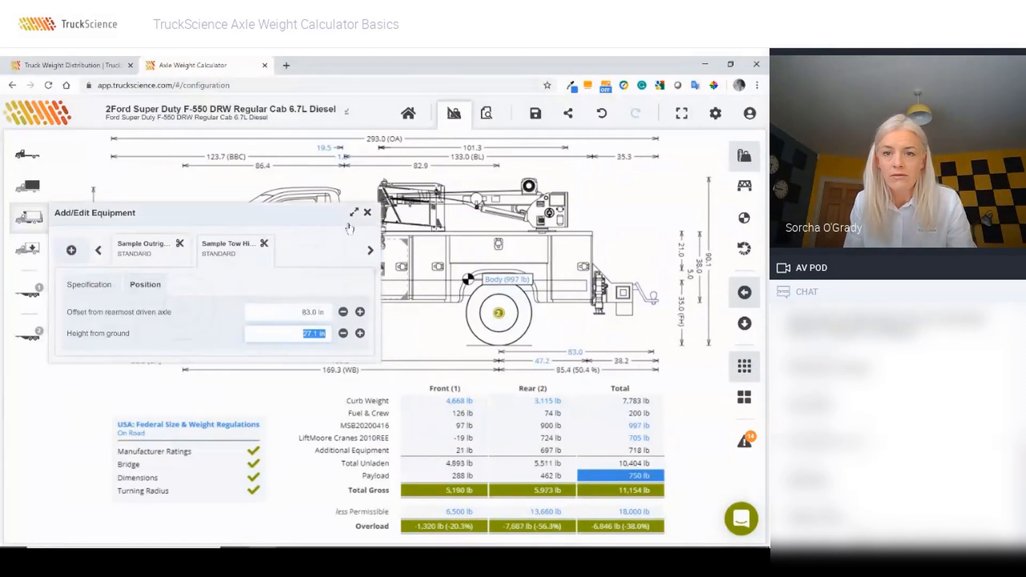
{"action": "left_click", "coordinate": [368, 214]}
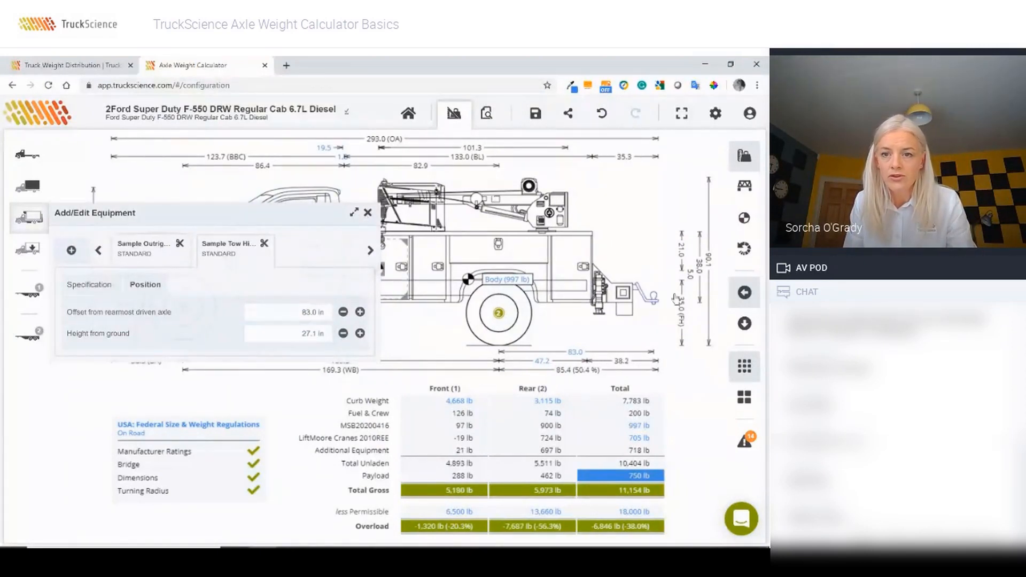
{"action": "left_click_drag", "start_coordinate": [653, 305], "coordinate": [659, 321]}
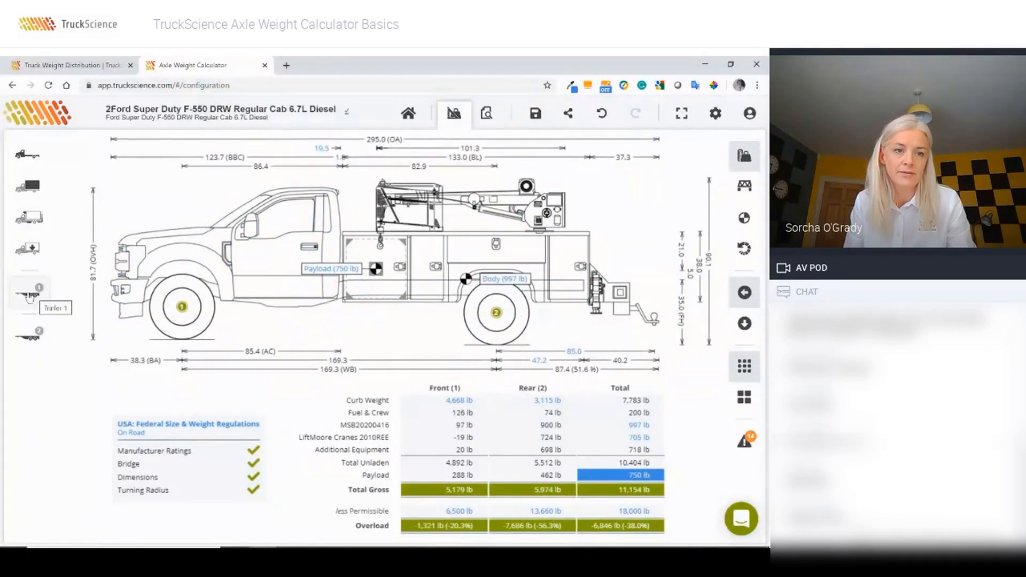
Step: Hitch a Center-Axle Drawbar plus beavertail trailer to the F-550 and open its payload settings
{"action": "left_click", "coordinate": [29, 297]}
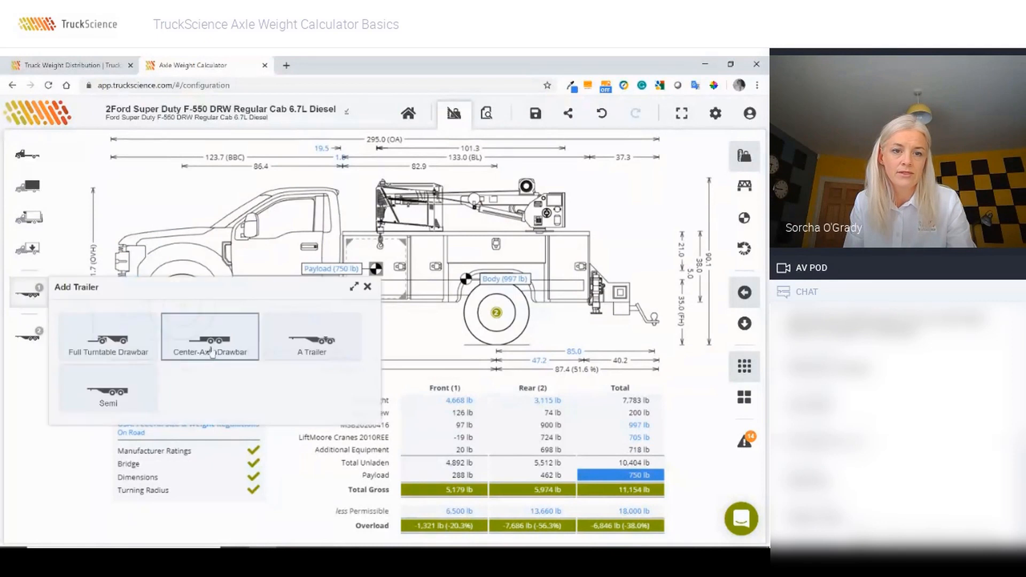
{"action": "left_click", "coordinate": [212, 348]}
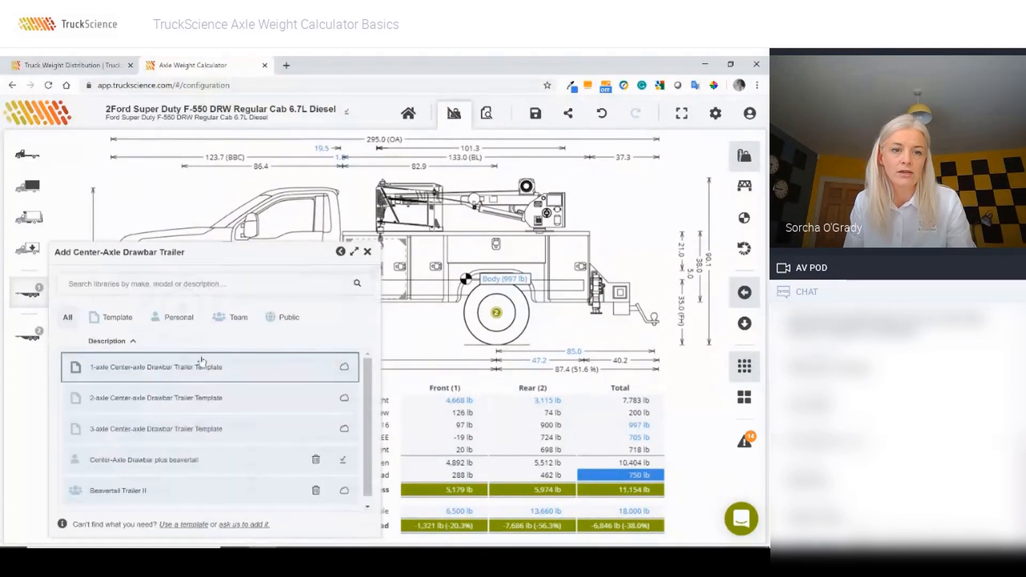
{"action": "left_click", "coordinate": [145, 463]}
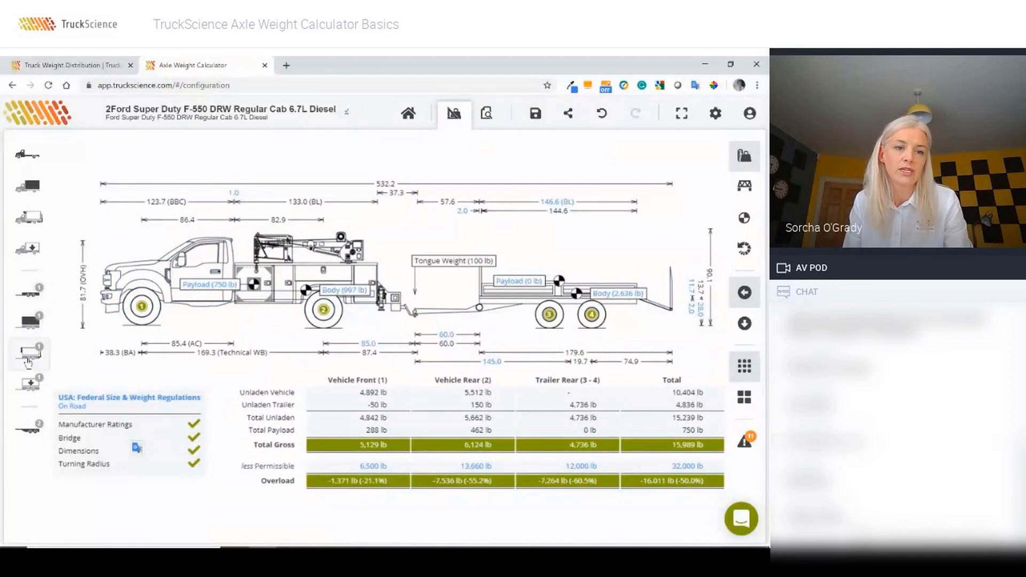
{"action": "left_click", "coordinate": [29, 386]}
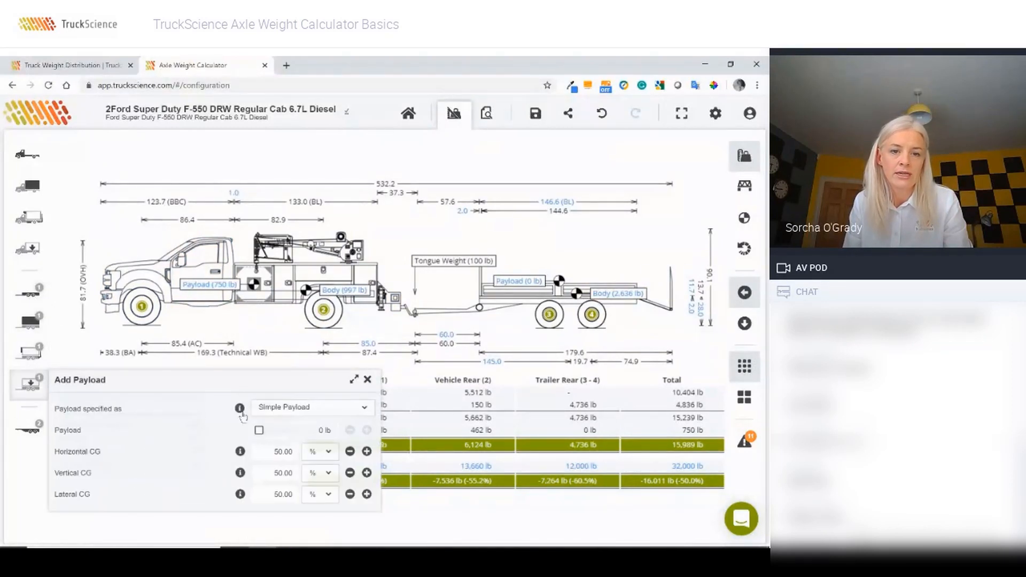
Step: Switch the trailer to Detailed Payload and add the 3,968 lb Sample Bobcat from the library
{"action": "left_click", "coordinate": [285, 408]}
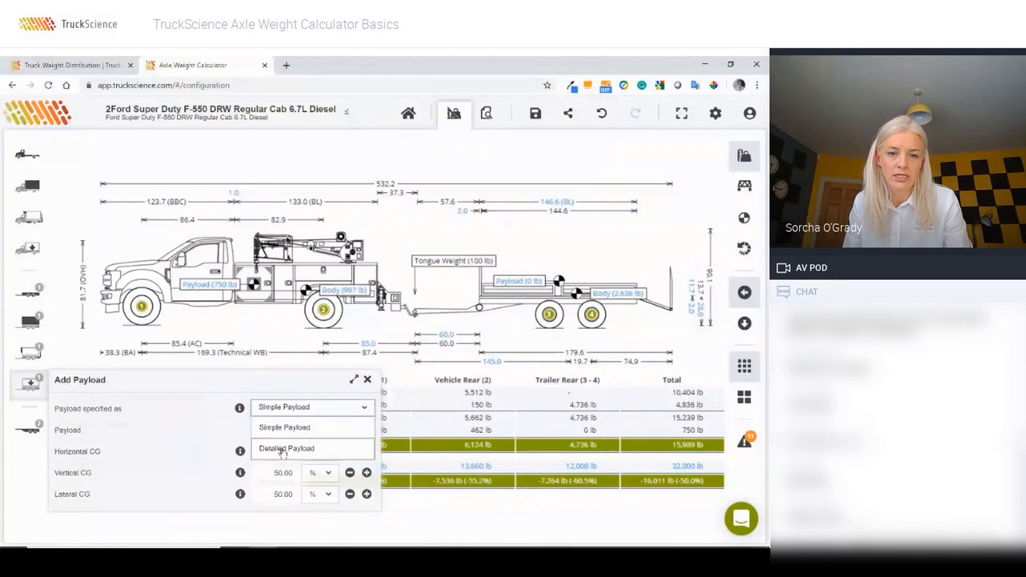
{"action": "left_click", "coordinate": [282, 449]}
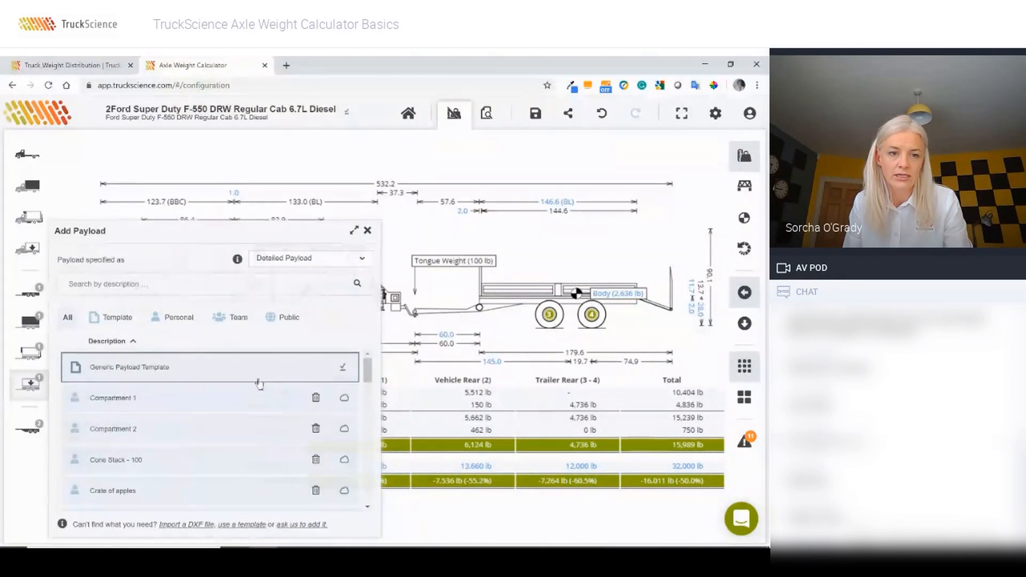
{"action": "left_click", "coordinate": [107, 289]}
{"action": "type", "text": "bobcat"}
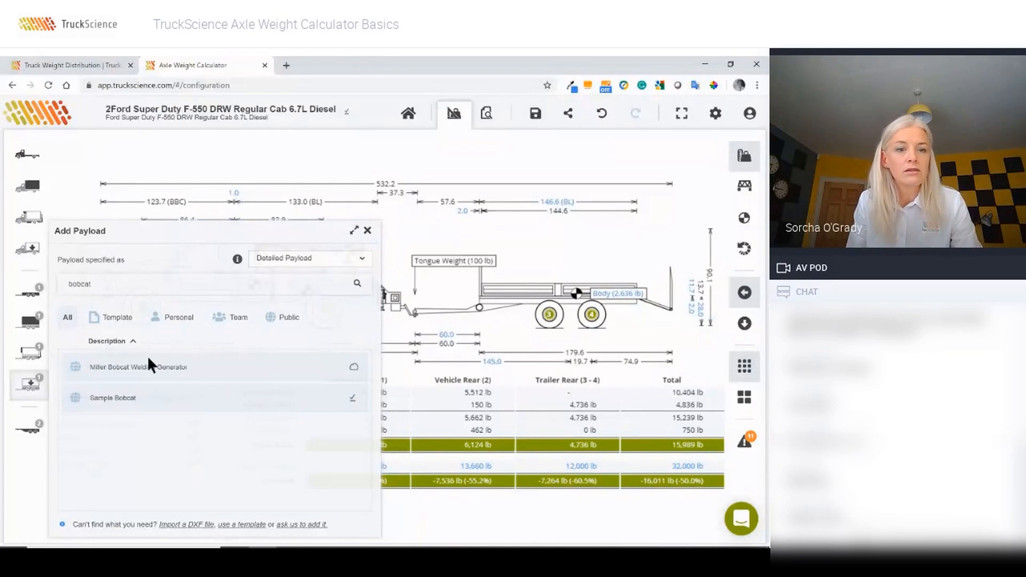
{"action": "left_click", "coordinate": [138, 399]}
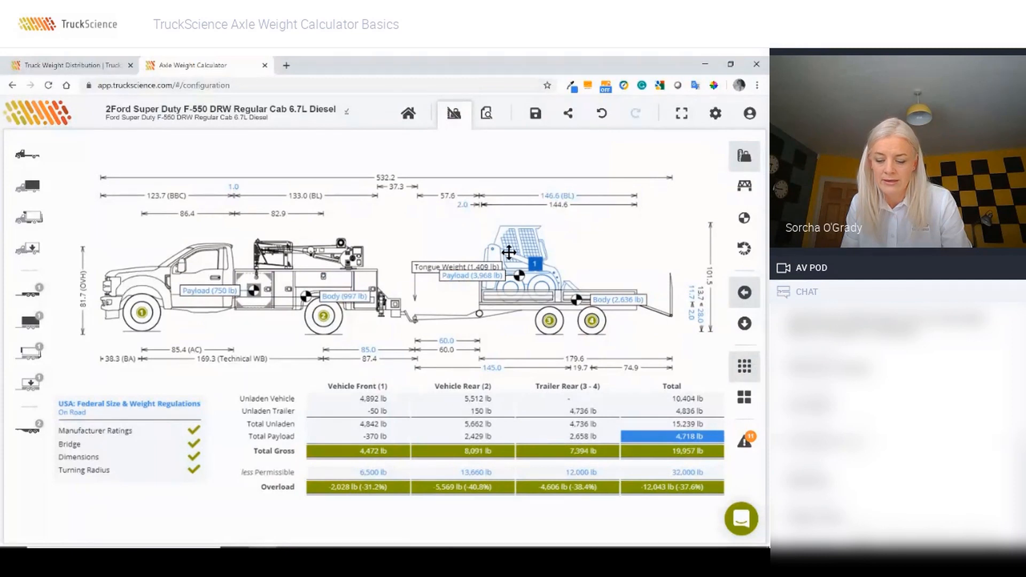
Step: Drag the skid-steer rearward along the trailer deck until tongue weight falls to 876 lb
{"action": "left_click_drag", "start_coordinate": [509, 252], "coordinate": [525, 252]}
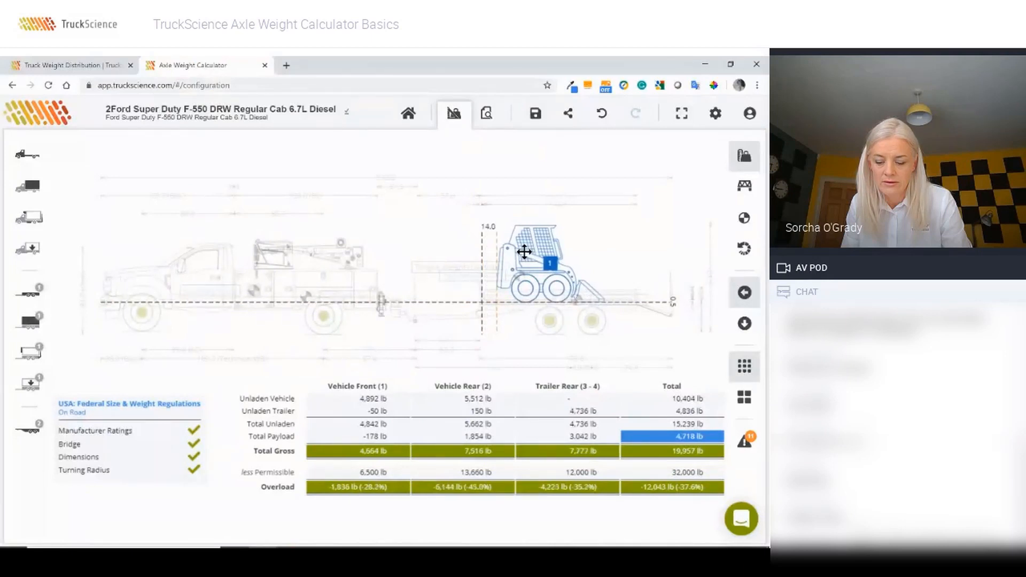
{"action": "left_click_drag", "start_coordinate": [524, 252], "coordinate": [530, 251]}
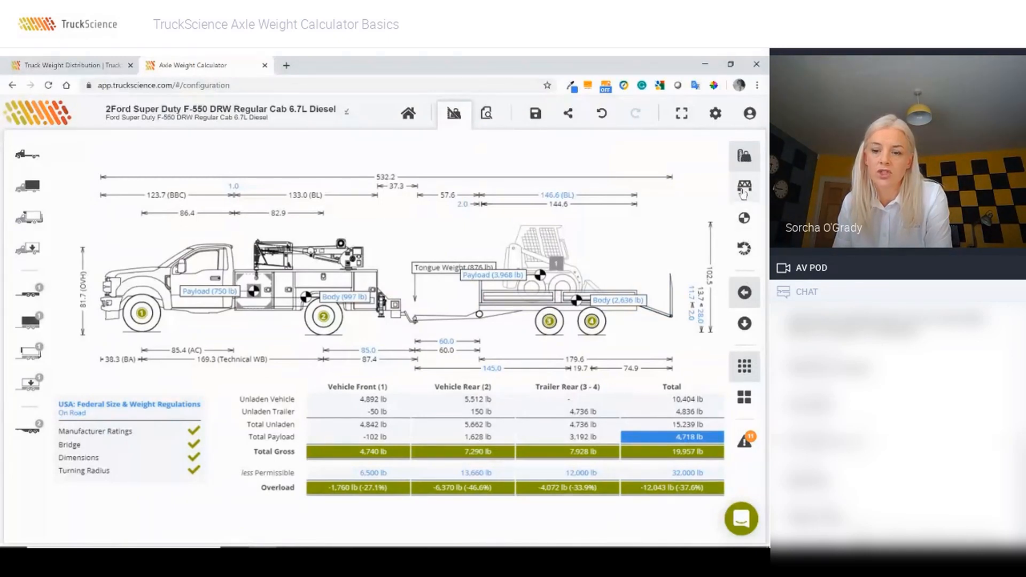
Step: Show the axle-group bridge weight table, then the Summary with overall weights and centres of gravity
{"action": "left_click", "coordinate": [746, 189]}
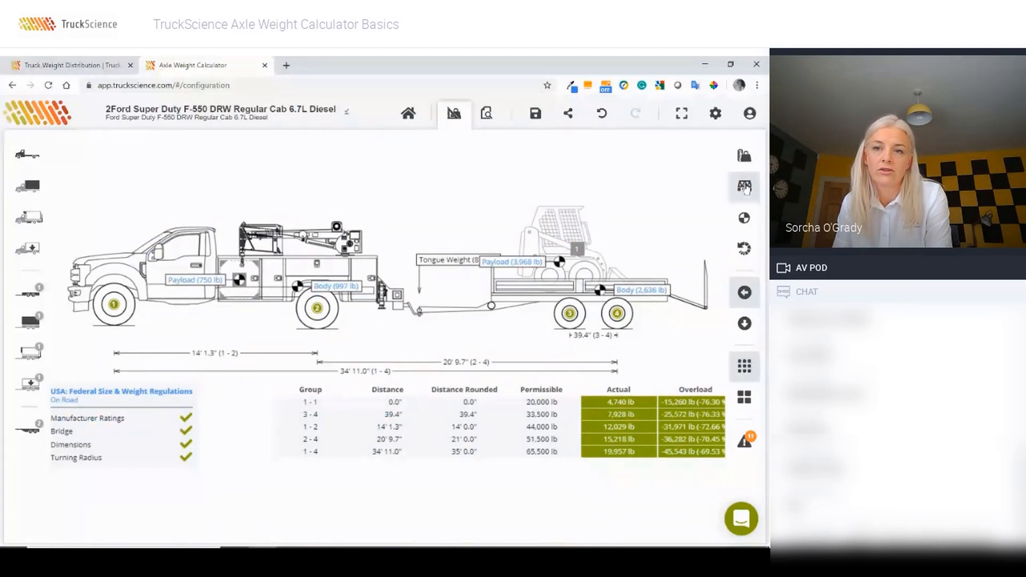
{"action": "mouse_move", "coordinate": [744, 225]}
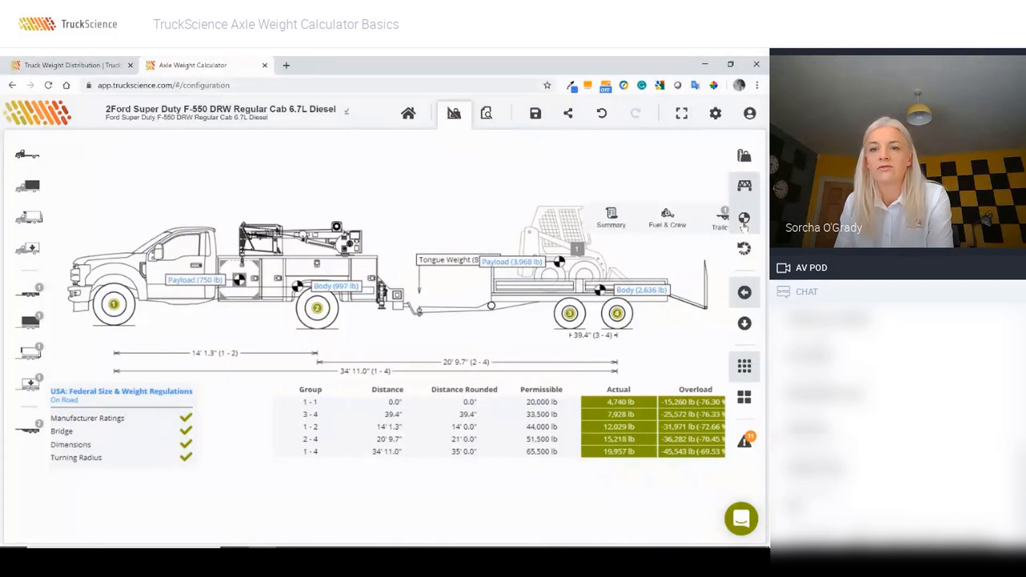
{"action": "left_click", "coordinate": [586, 222]}
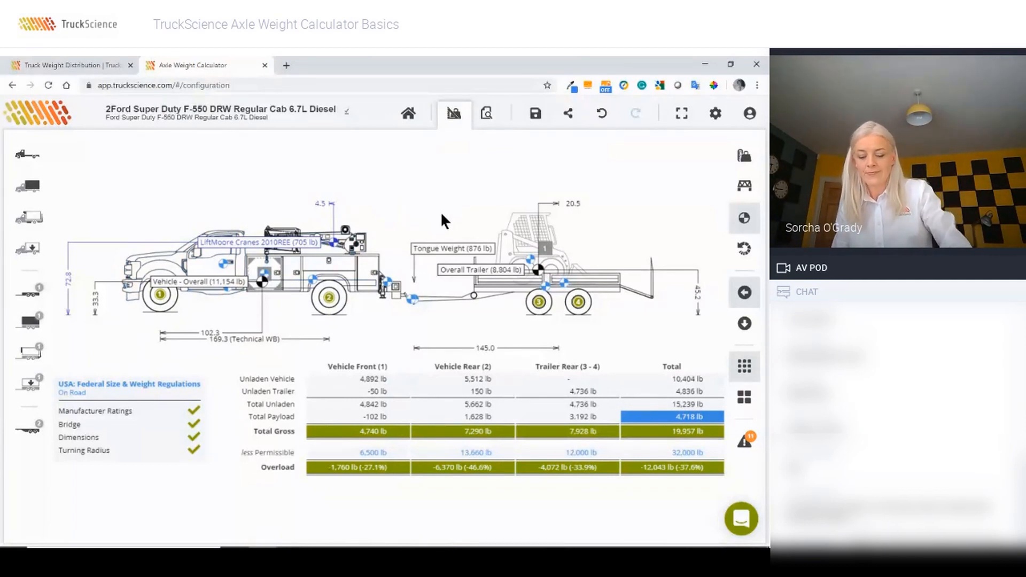
Step: Show the smallest turning circle from above and review then close the warning notes
{"action": "left_click", "coordinate": [743, 250]}
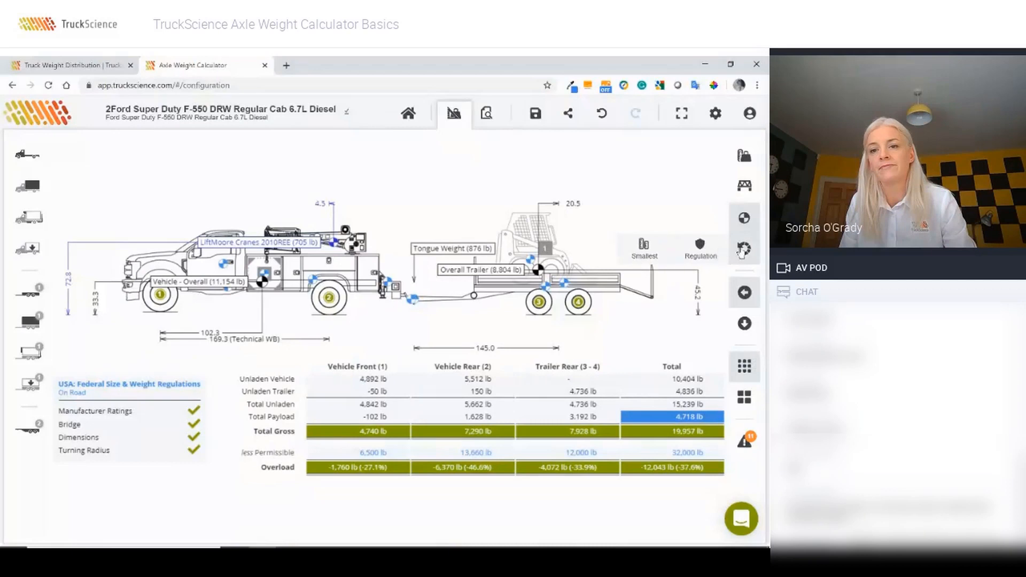
{"action": "left_click", "coordinate": [649, 248]}
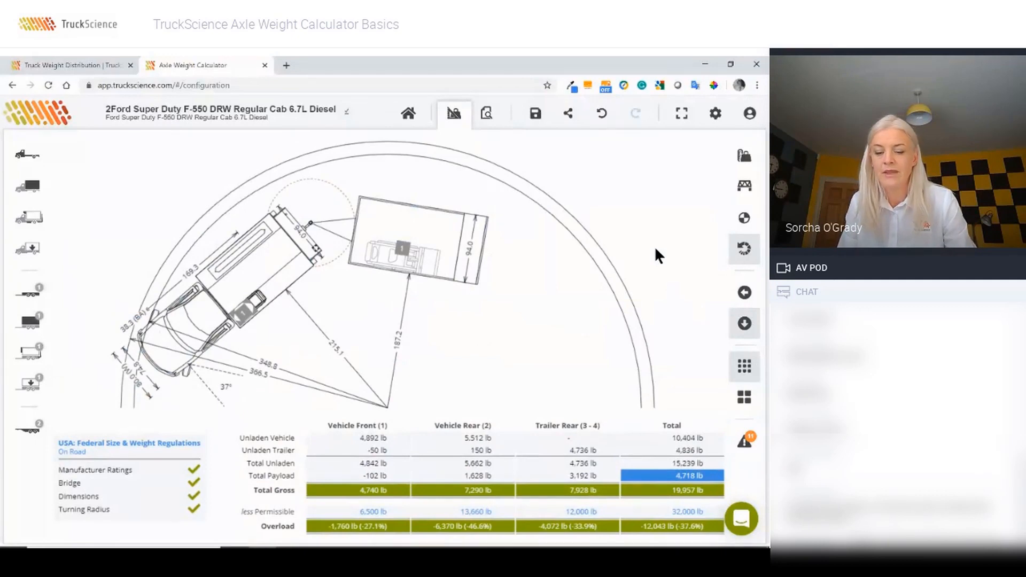
{"action": "left_click", "coordinate": [745, 444]}
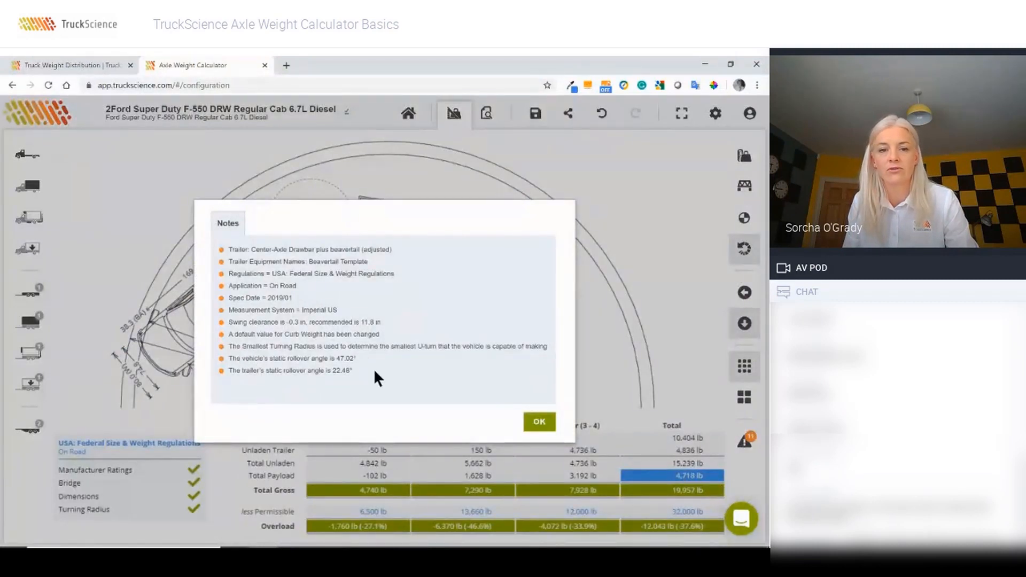
{"action": "left_click", "coordinate": [535, 424]}
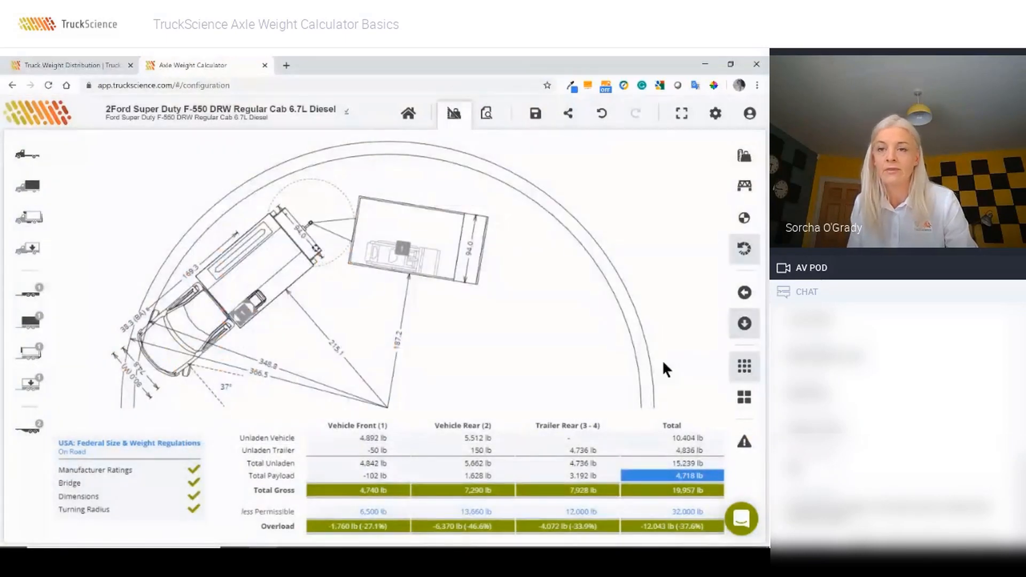
Step: Return the drawing to the side view of the truck and trailer
{"action": "left_click", "coordinate": [743, 156]}
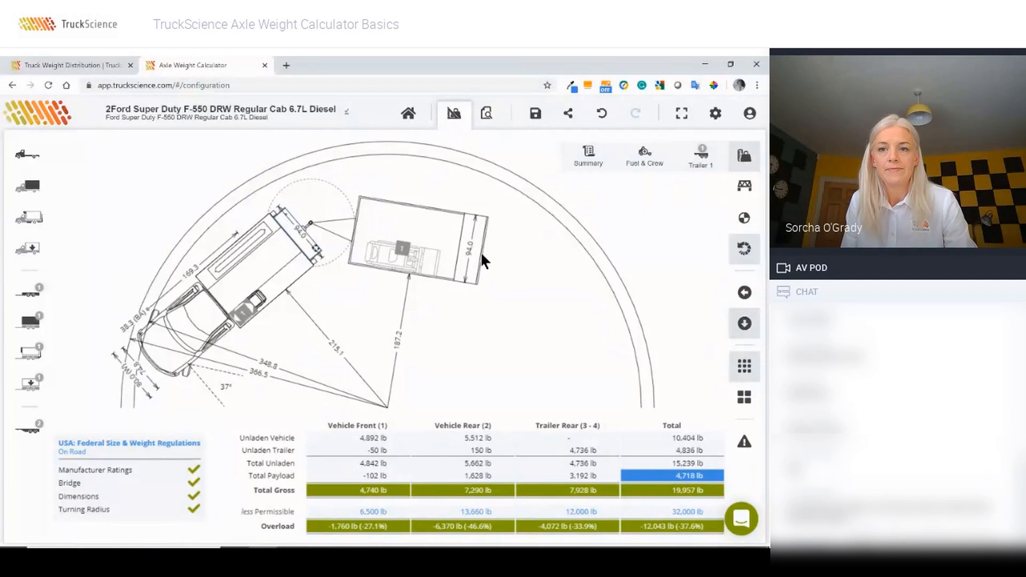
{"action": "left_click", "coordinate": [601, 160]}
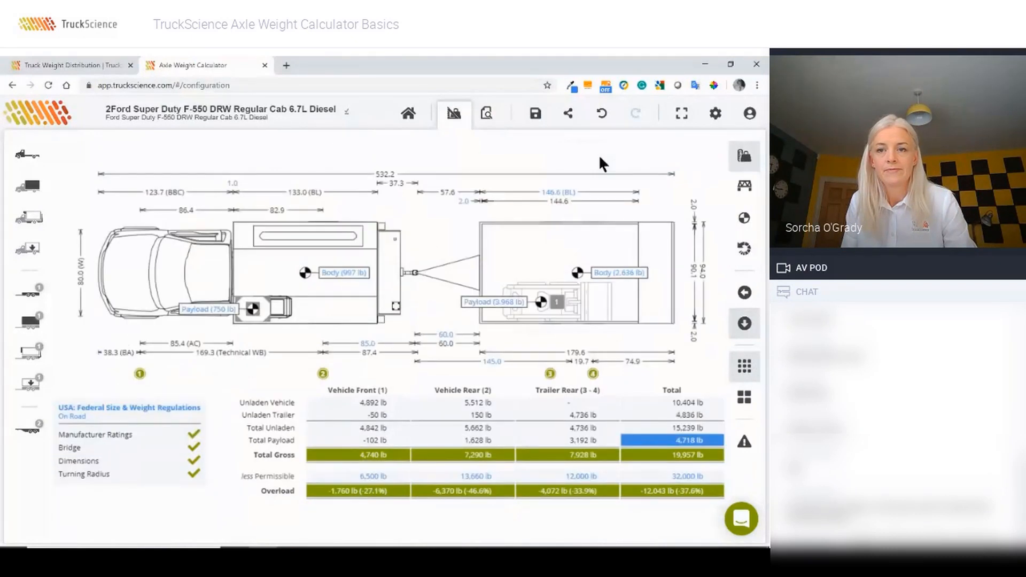
{"action": "left_click", "coordinate": [742, 295]}
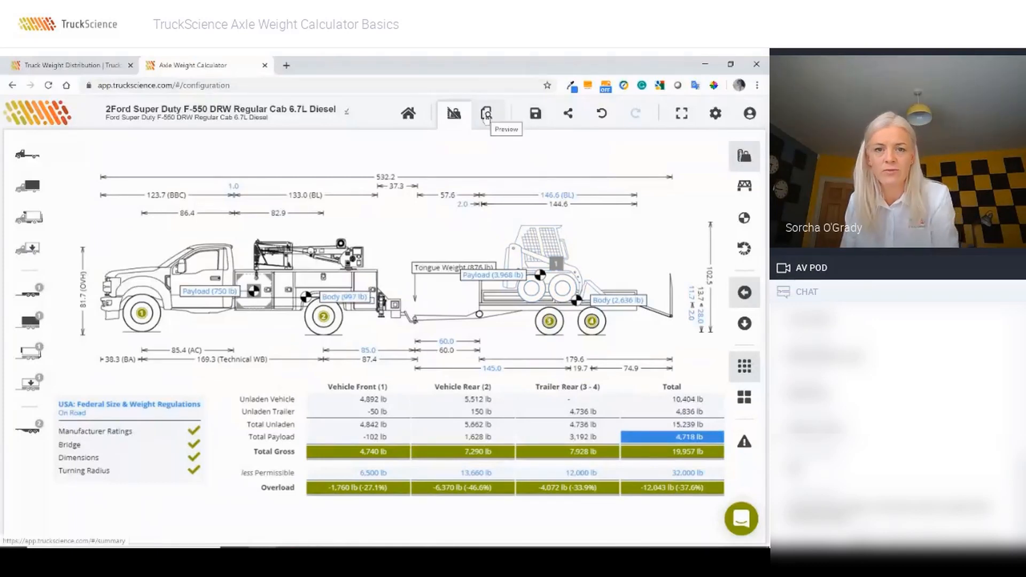
Step: Open the service body properties, cancel saving it to the library, and open the Weight Distribution Estimate report
{"action": "double_click", "coordinate": [304, 280]}
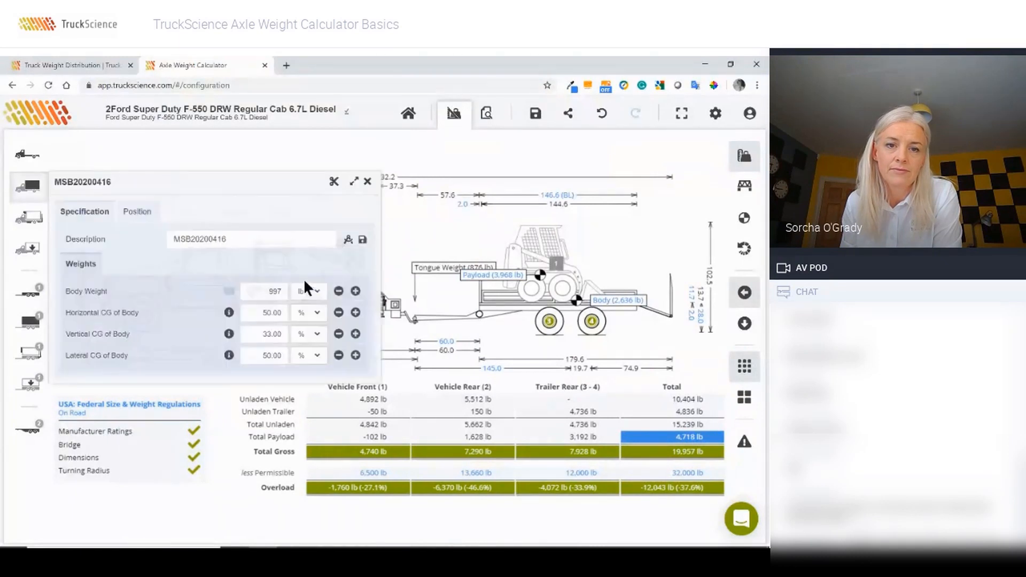
{"action": "left_click", "coordinate": [362, 240]}
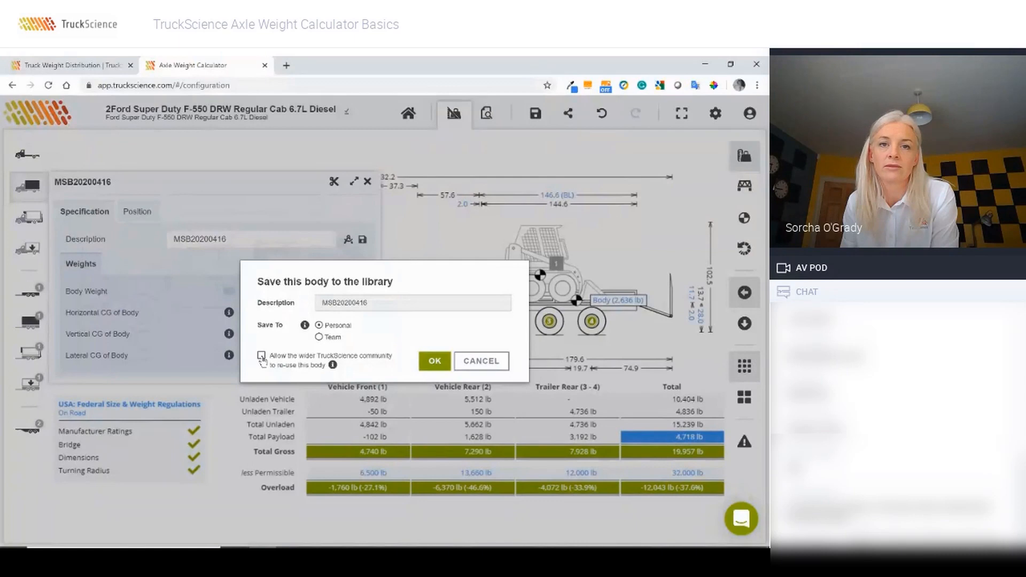
{"action": "left_click", "coordinate": [483, 362]}
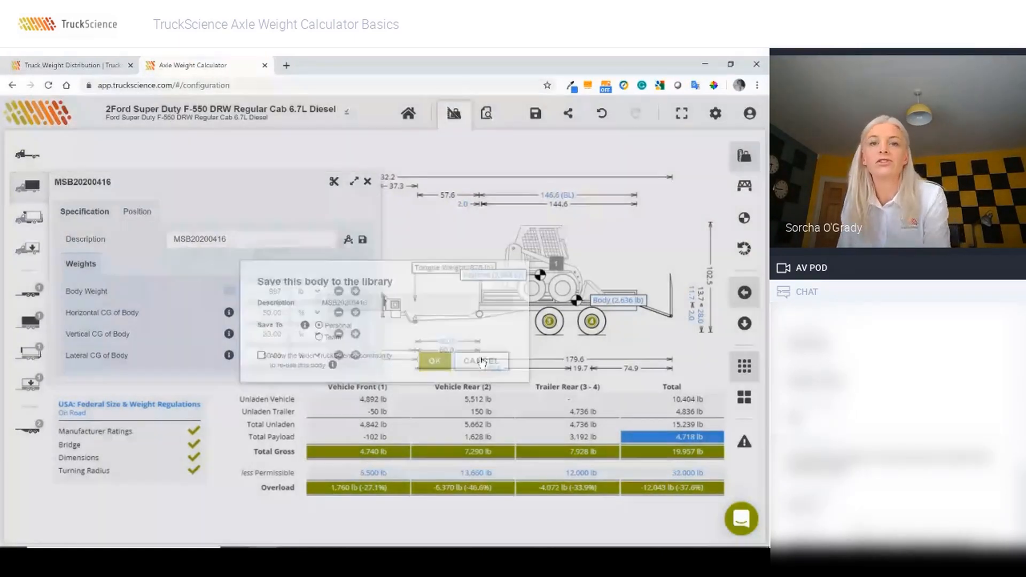
{"action": "left_click", "coordinate": [486, 112]}
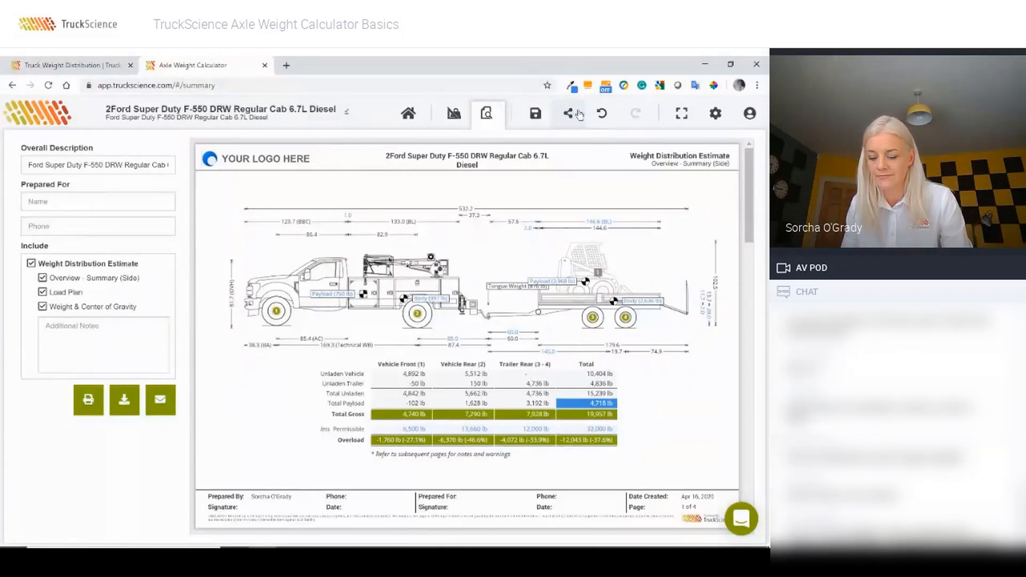
Step: View the Settings Integrations tab without changes, then bring up the support chat panel
{"action": "left_click", "coordinate": [715, 114]}
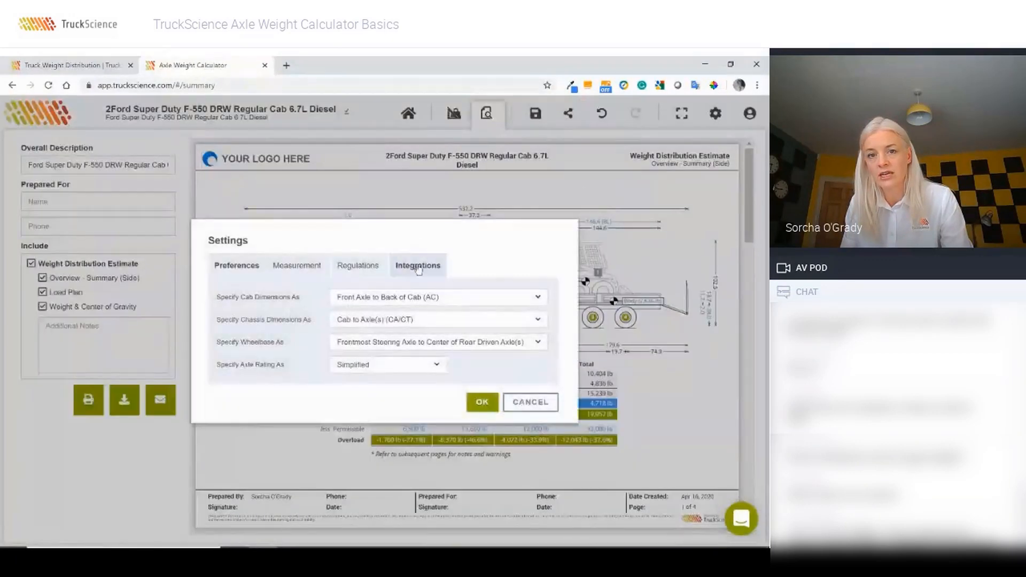
{"action": "left_click", "coordinate": [419, 269]}
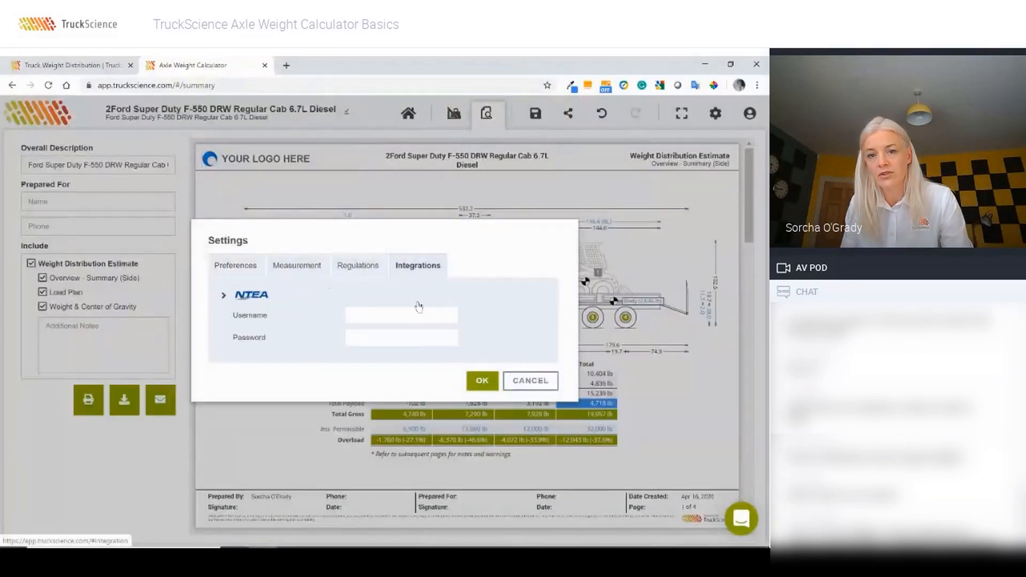
{"action": "left_click", "coordinate": [529, 381]}
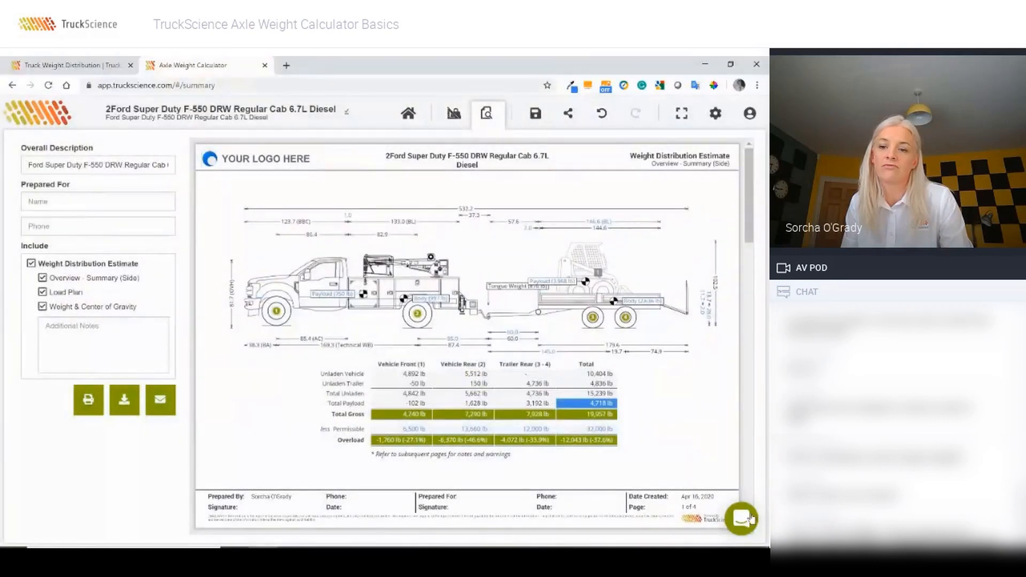
{"action": "left_click", "coordinate": [741, 521]}
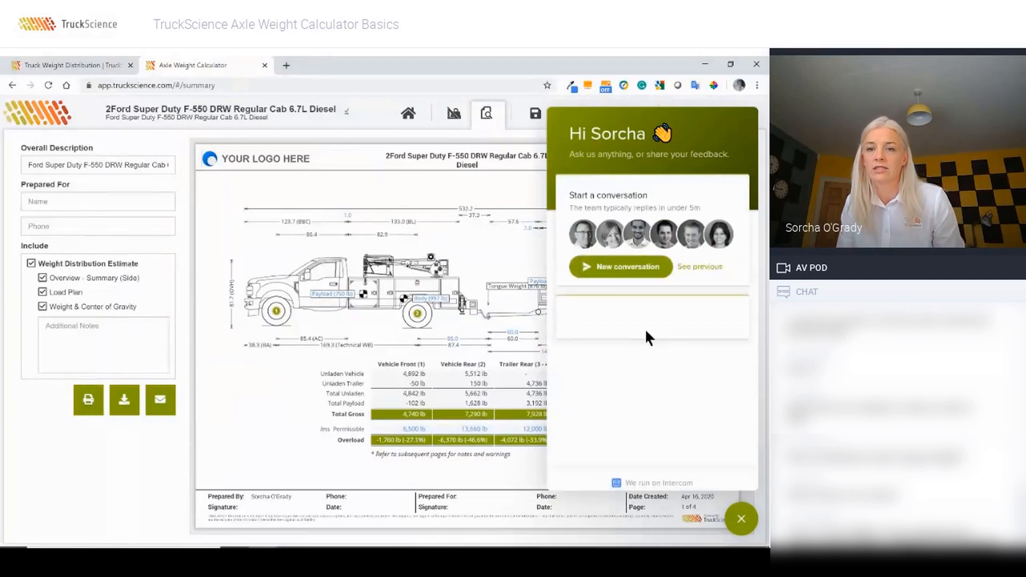
Step: Start a new conversation, send 'I'm stuck with defning Chassis Weighty...', and close the chat
{"action": "left_click", "coordinate": [619, 272]}
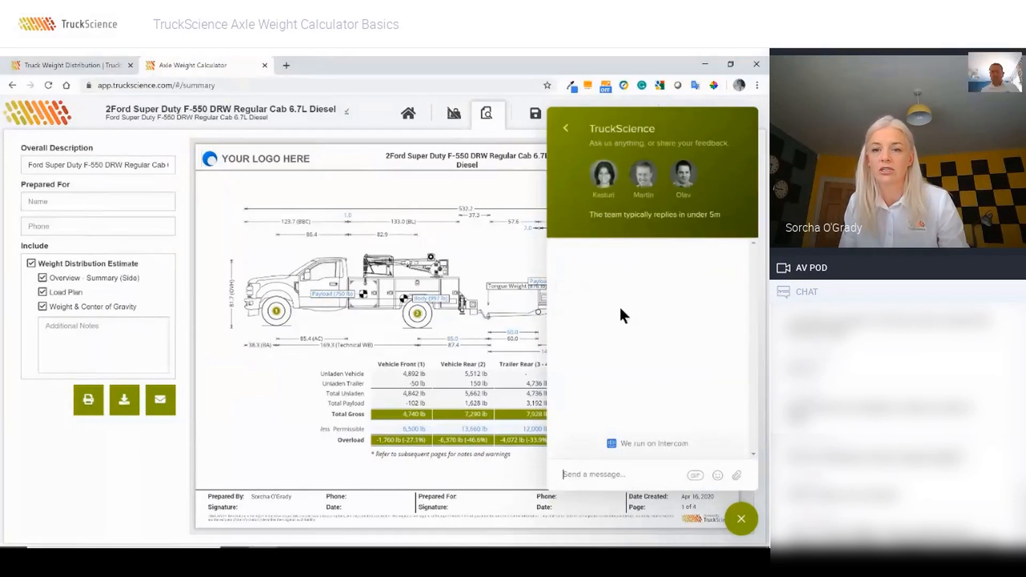
{"action": "left_click", "coordinate": [629, 464]}
{"action": "type", "text": "I'm stuck "}
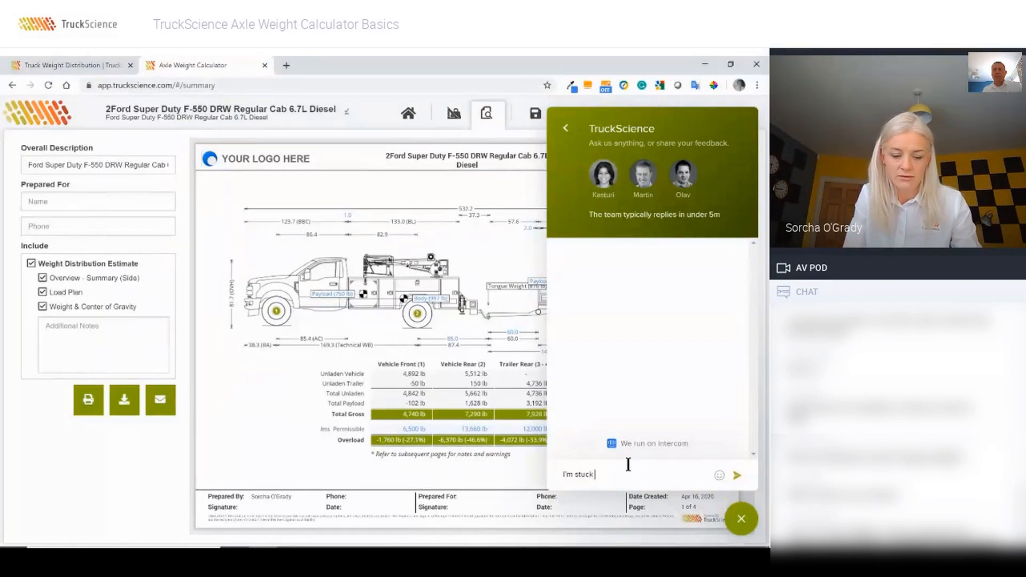
{"action": "type", "text": "with defning"}
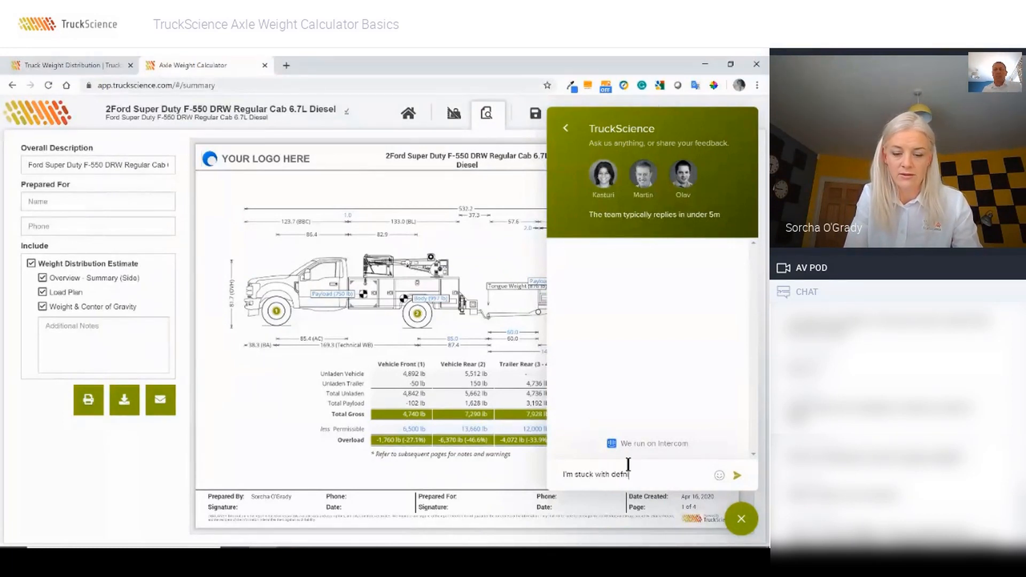
{"action": "type", "text": " Chassis Weighty"}
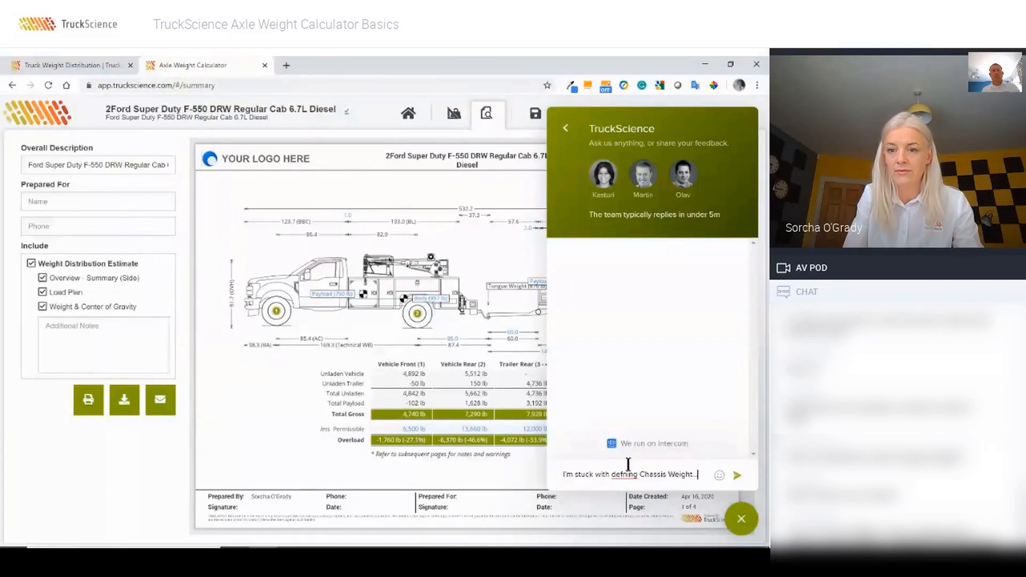
{"action": "type", "text": "..."}
{"action": "key", "text": "Return"}
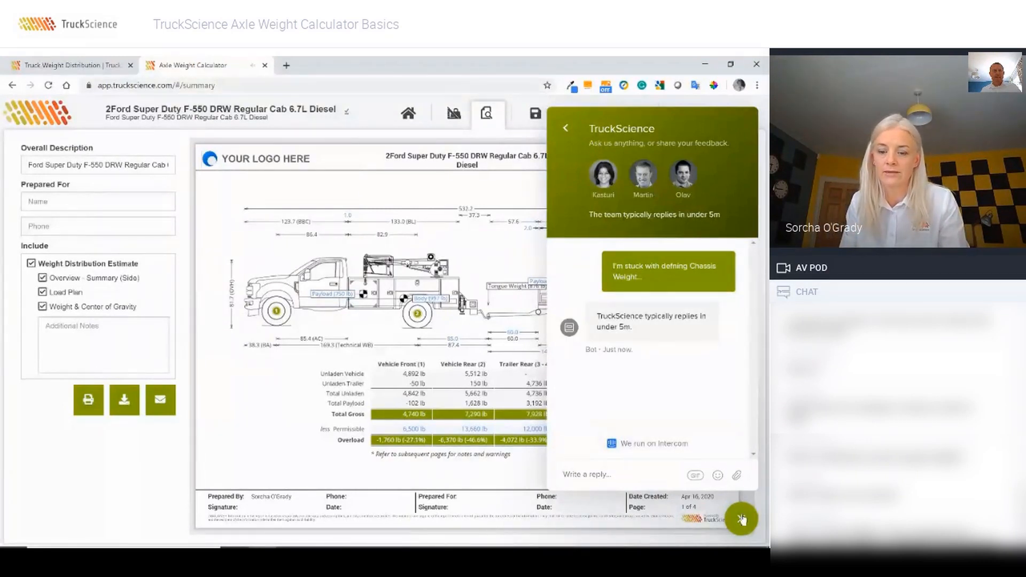
{"action": "left_click", "coordinate": [742, 518]}
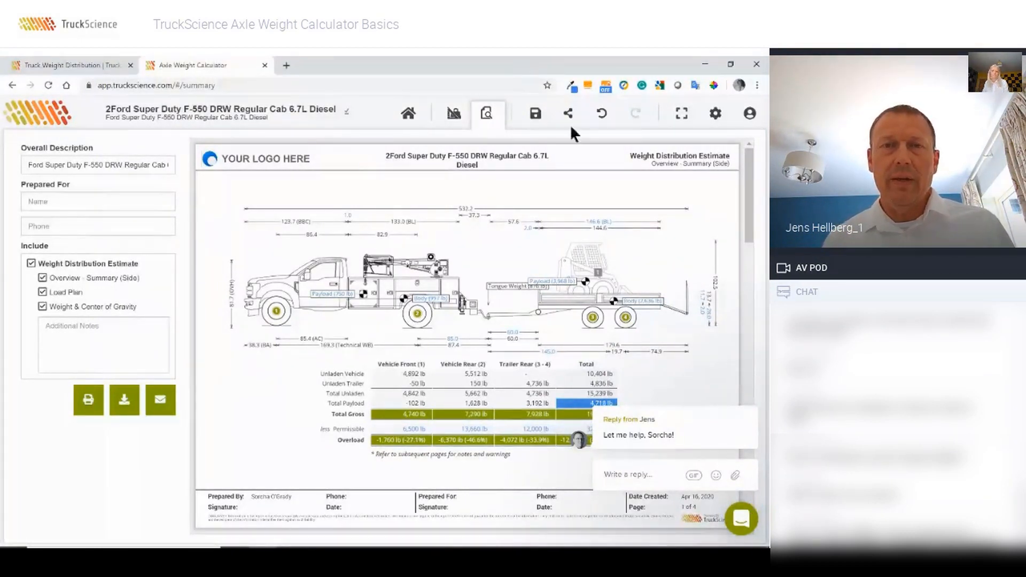
Step: Go back to the Configuration drawing and dismiss the support reply popup
{"action": "left_click", "coordinate": [453, 114]}
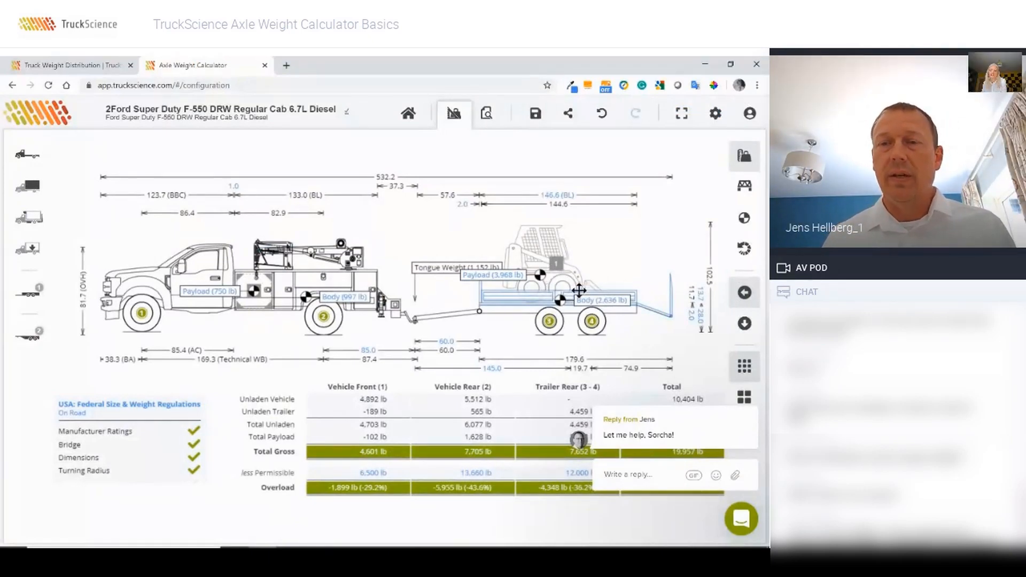
{"action": "mouse_move", "coordinate": [748, 395]}
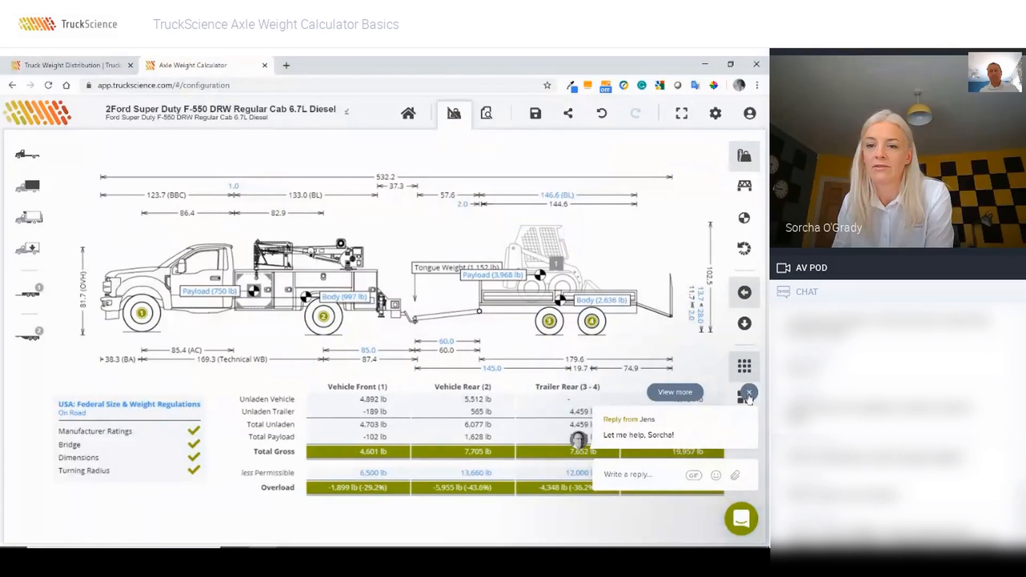
{"action": "left_click", "coordinate": [749, 394]}
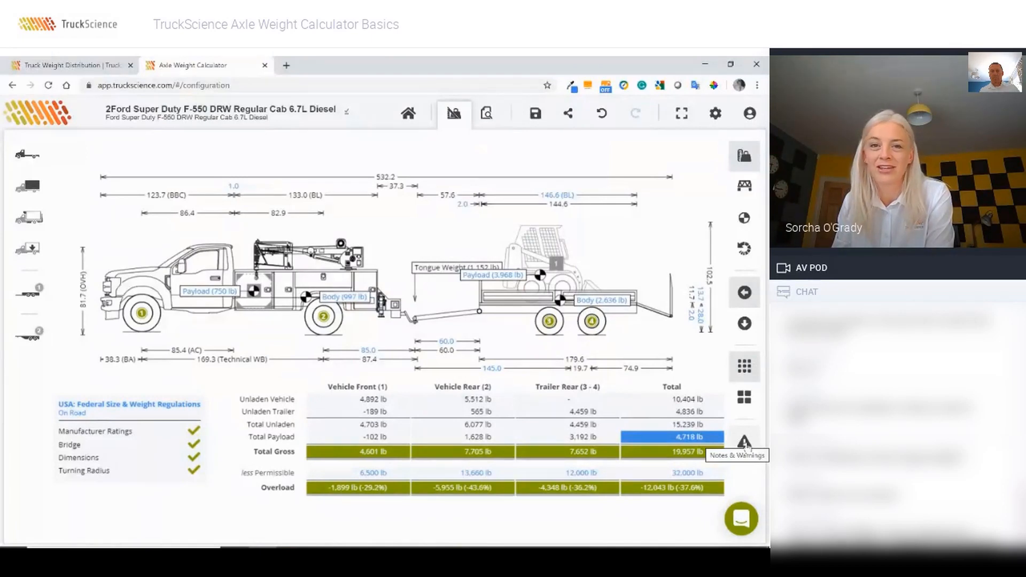
{"action": "left_click", "coordinate": [744, 443]}
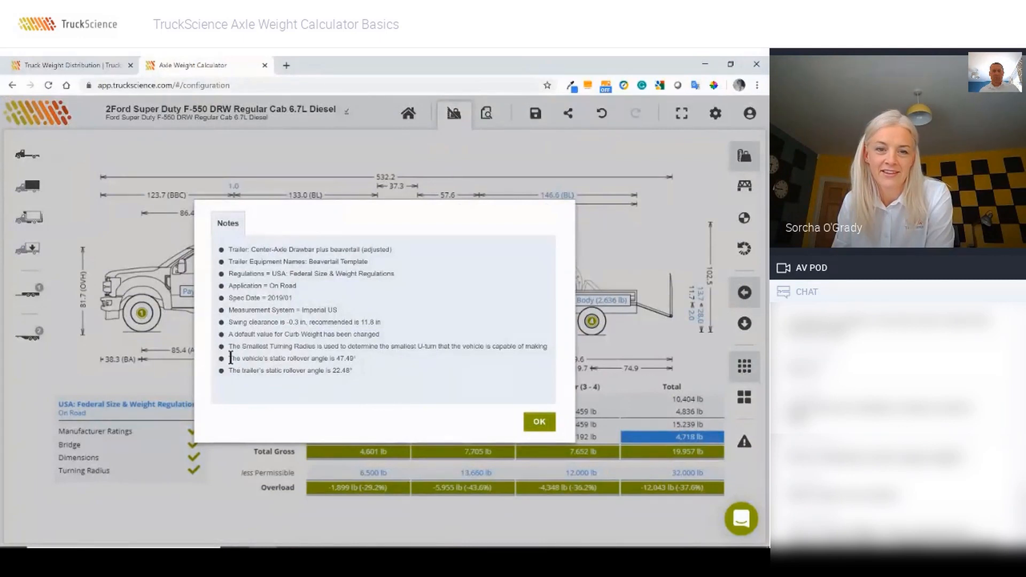
{"action": "left_click_drag", "start_coordinate": [230, 371], "coordinate": [362, 381]}
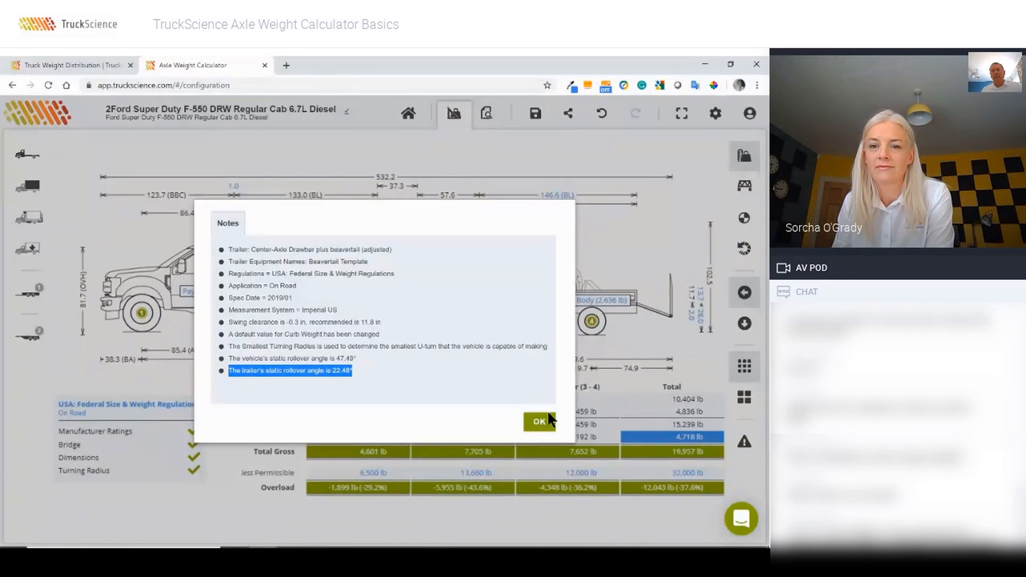
{"action": "left_click", "coordinate": [541, 423]}
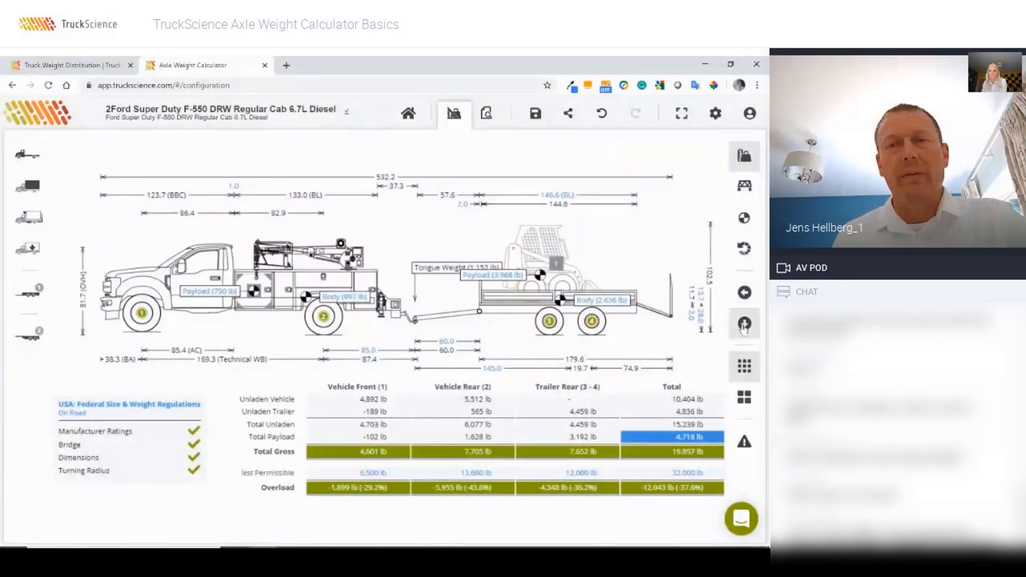
Step: In top view, drag the skid-steer toward the axles and centreline, confirming 37.44° trailer rollover angle
{"action": "left_click", "coordinate": [743, 326]}
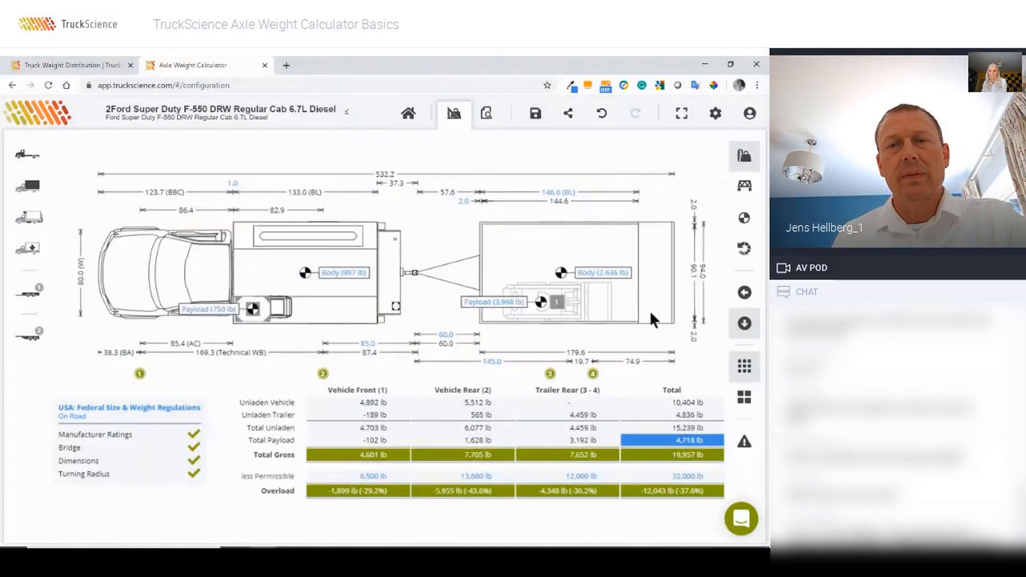
{"action": "left_click_drag", "start_coordinate": [604, 307], "coordinate": [609, 280]}
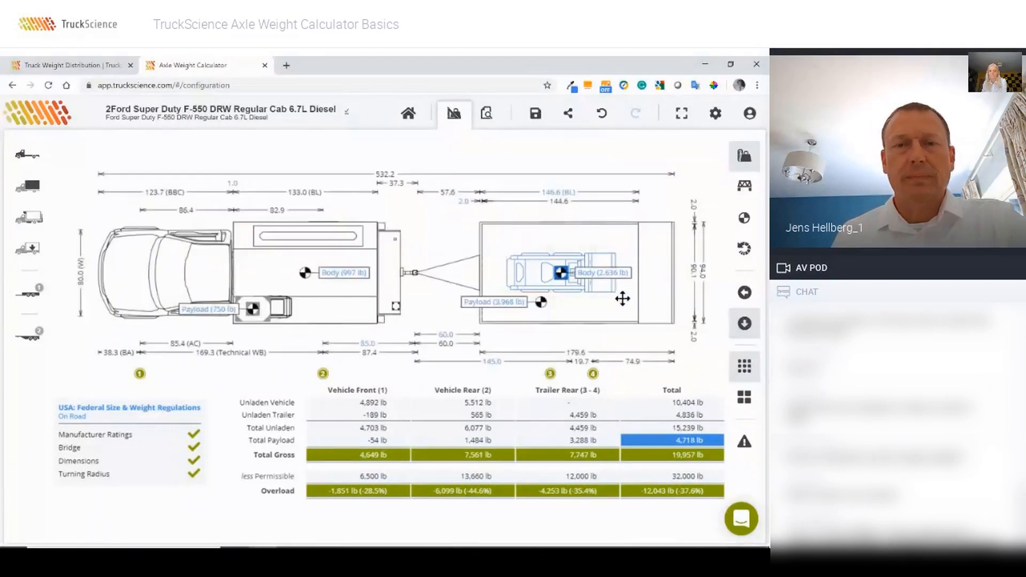
{"action": "left_click", "coordinate": [746, 448]}
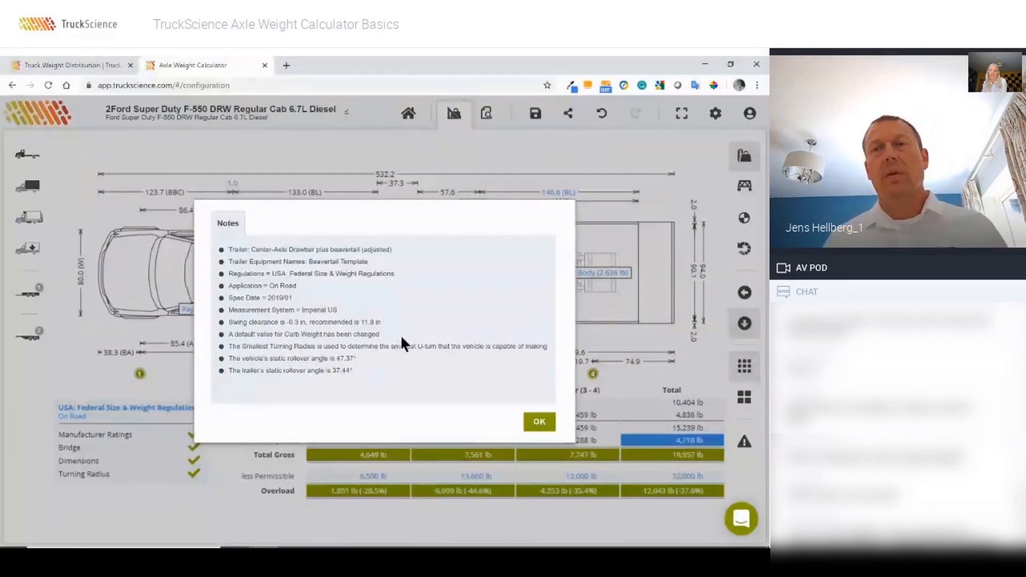
{"action": "left_click", "coordinate": [540, 423]}
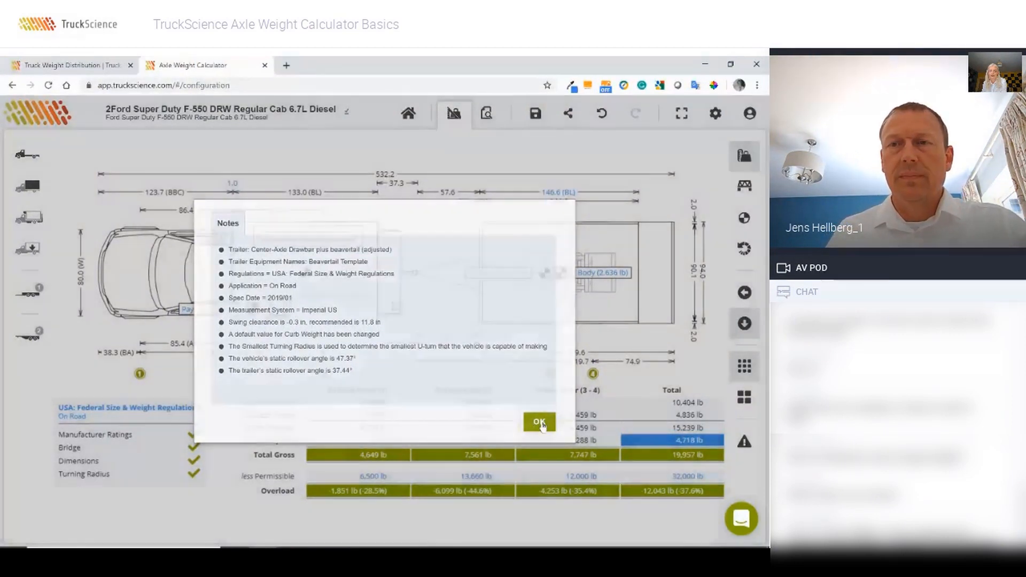